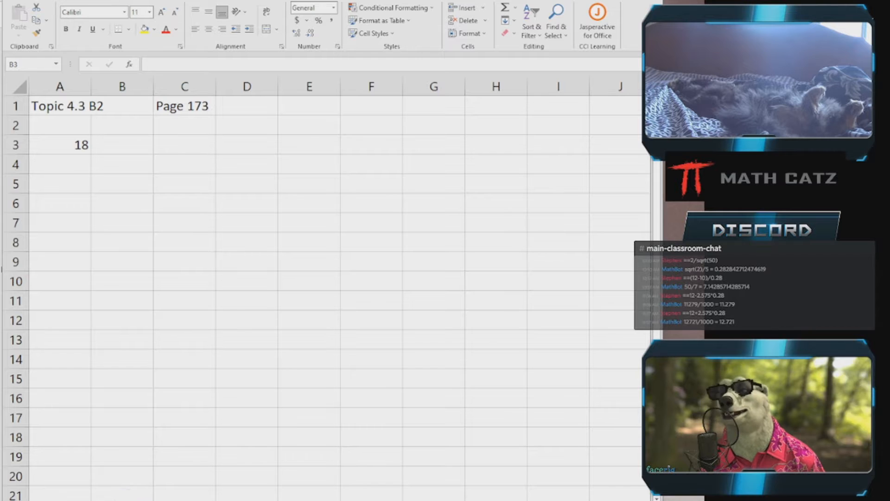
# Switch to the Statistics for Psychology PDF and go to exercise 18 on page 173
pyautogui.click(65, 478)
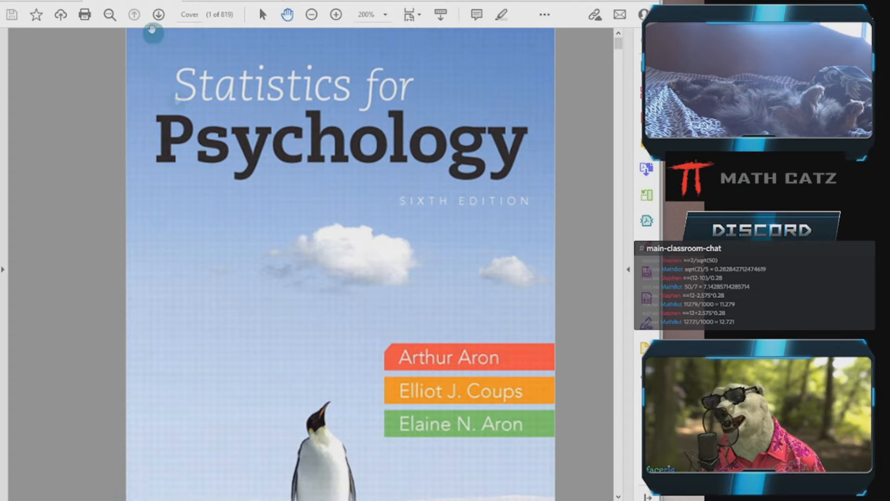
pyautogui.click(184, 14)
pyautogui.write('173')
pyautogui.press('Return')
pyautogui.moveTo(308, 279); pyautogui.dragTo(258, 128)
pyautogui.moveTo(300, 240); pyautogui.dragTo(310, 100)
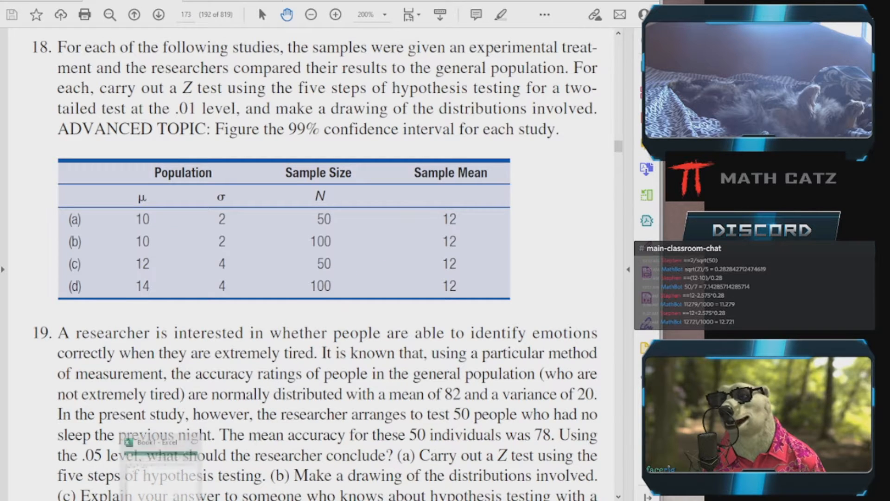
# Switch to the Excel workbook and enter "Population 1: Individuals under investigation" in cell A4
pyautogui.hotkey('alt', 'Tab')
pyautogui.click(69, 163)
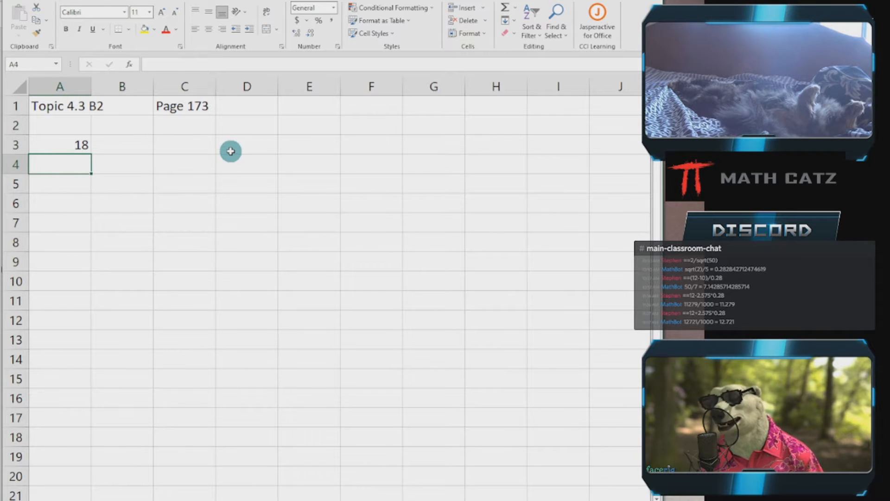
pyautogui.write('Popu')
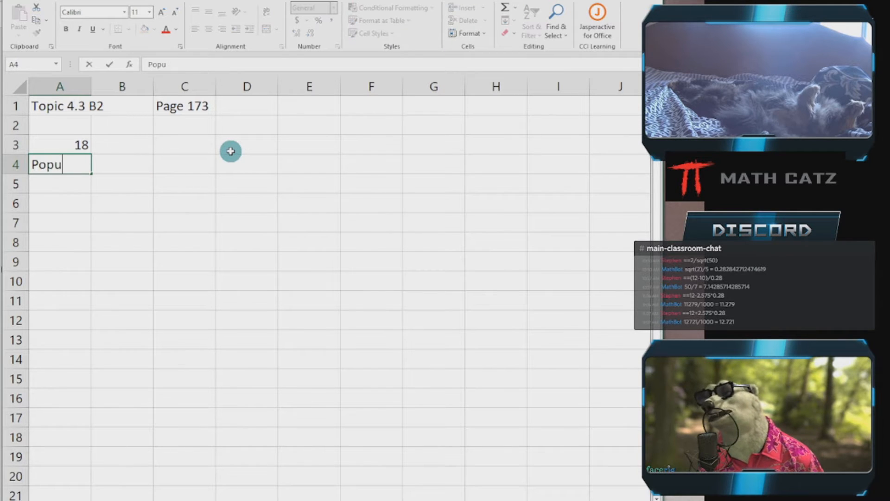
pyautogui.write('lation 1')
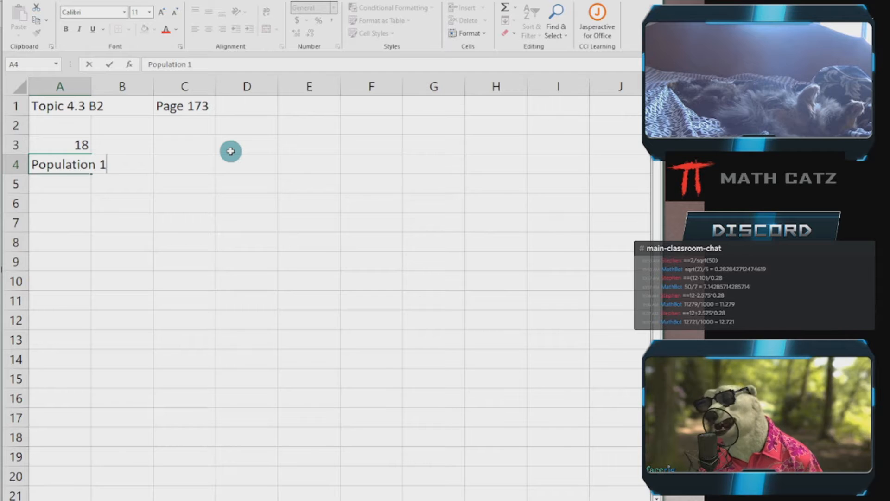
pyautogui.write(':')
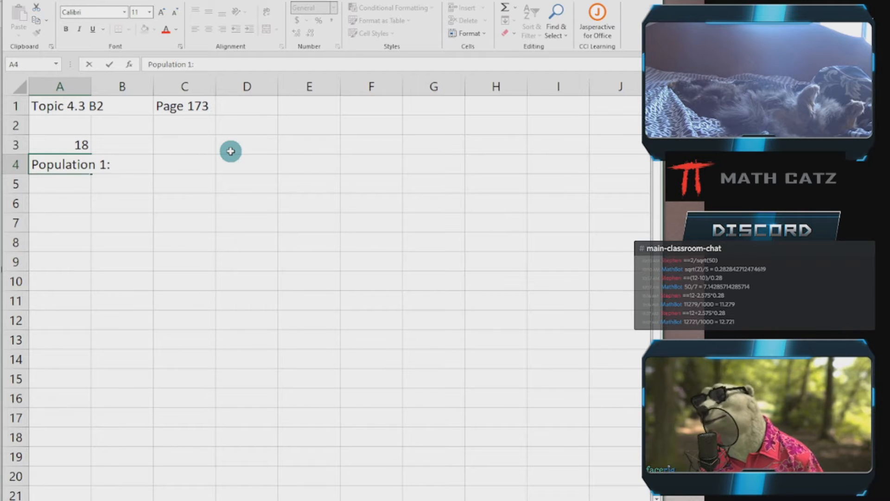
pyautogui.write(' Indivi')
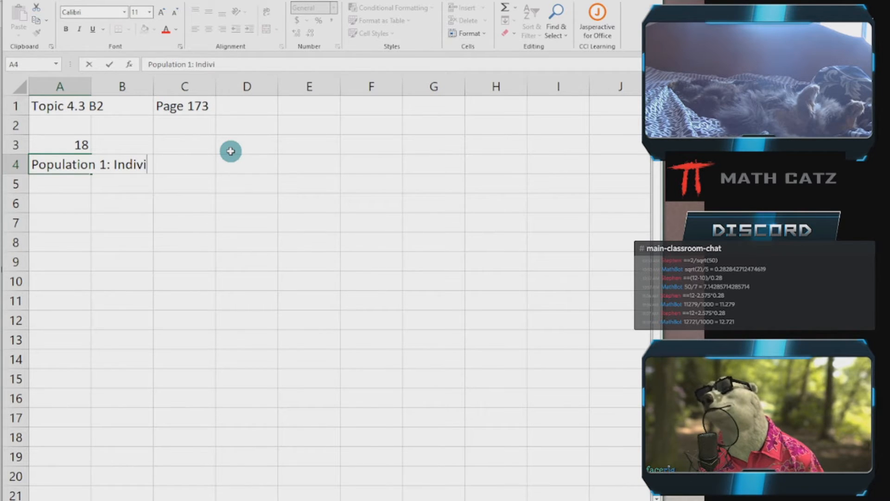
pyautogui.write('duals under in')
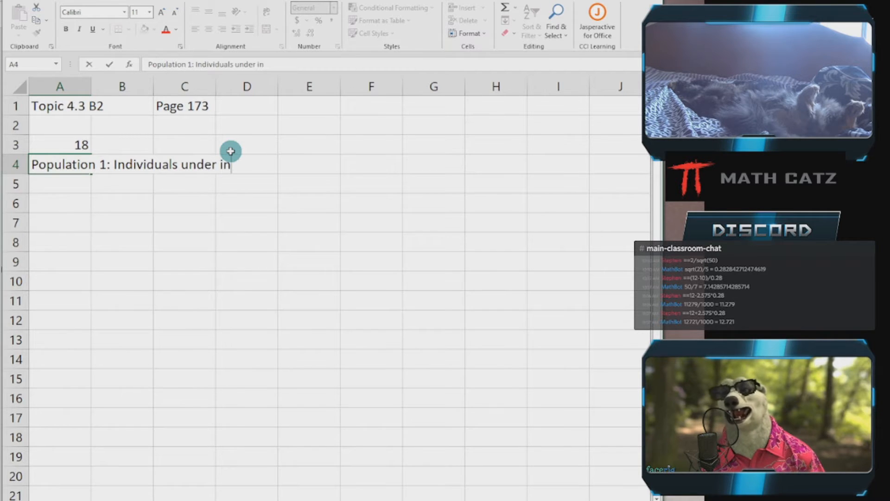
pyautogui.write('vestigation')
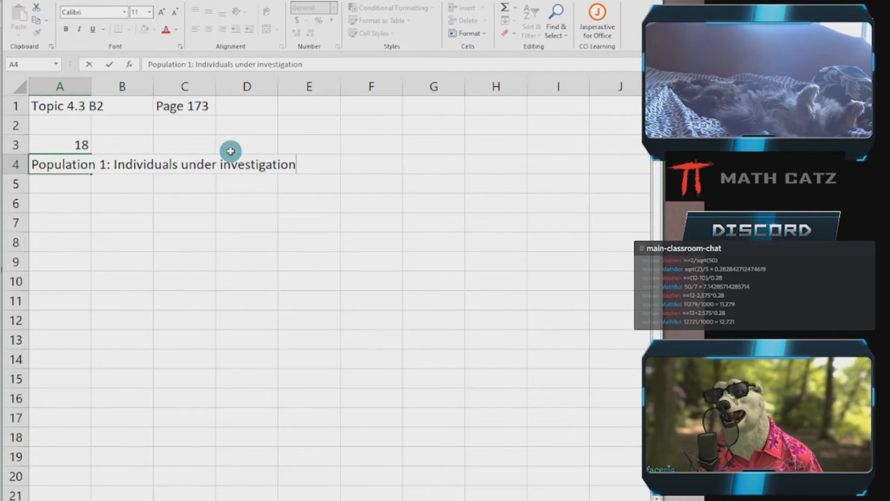
pyautogui.press('Return')
# Enter "Population 2: General public" in cell A5
pyautogui.write('Popula')
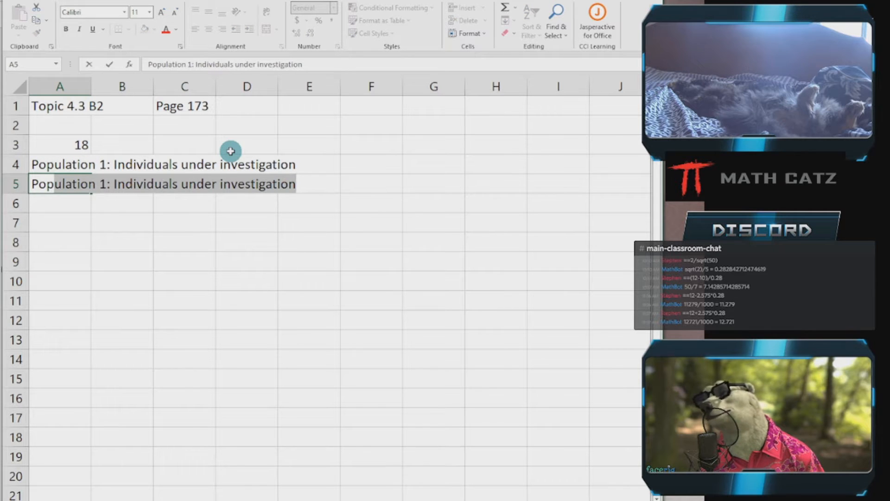
pyautogui.write('tion 2:')
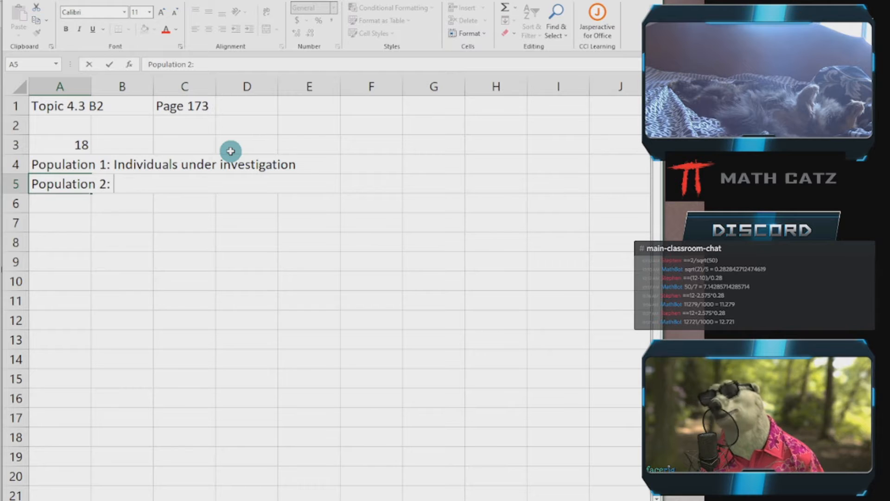
pyautogui.write(' General')
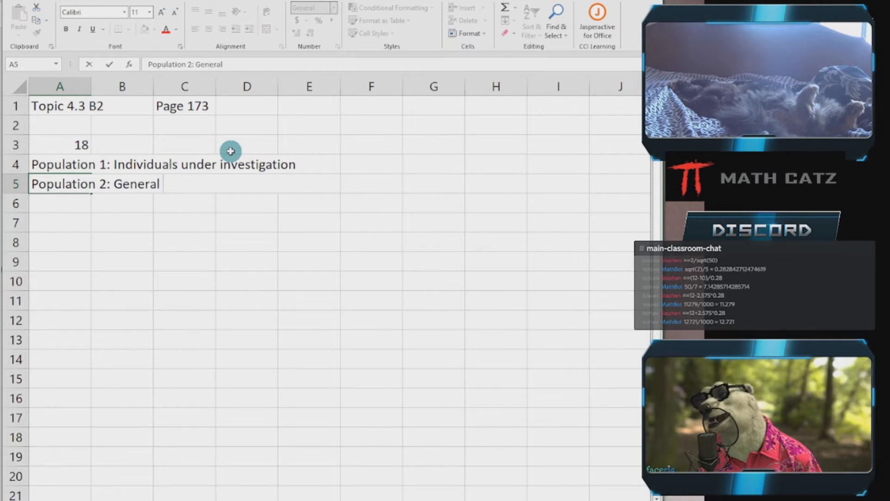
pyautogui.write(' public')
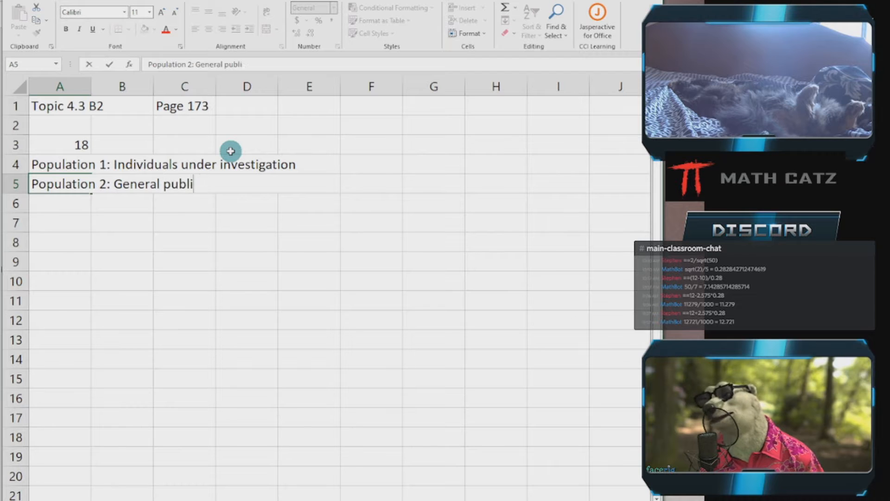
pyautogui.press('Return')
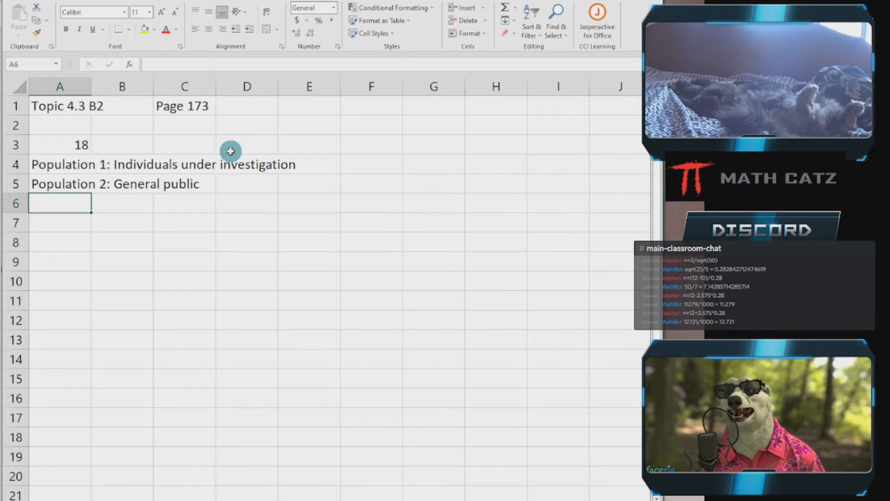
# Write the null hypothesis "H0: mu1 = 10" in cell A6
pyautogui.click(66, 223)
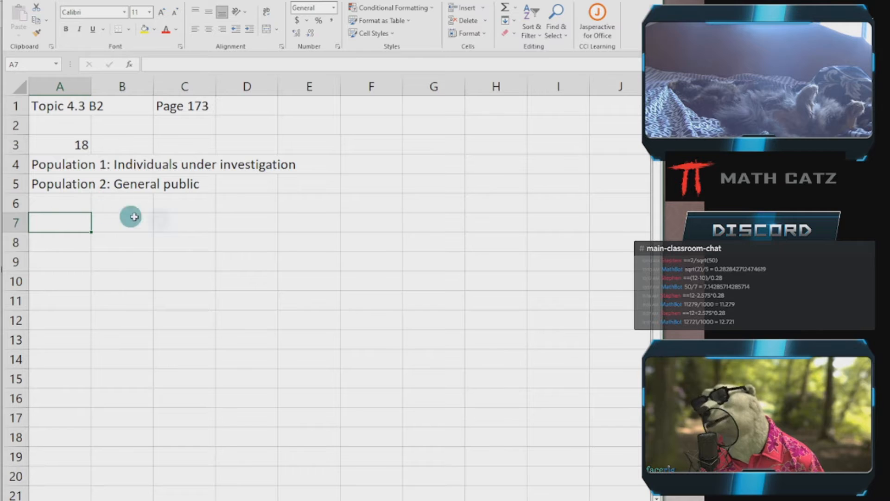
pyautogui.click(61, 202)
pyautogui.write('H0:')
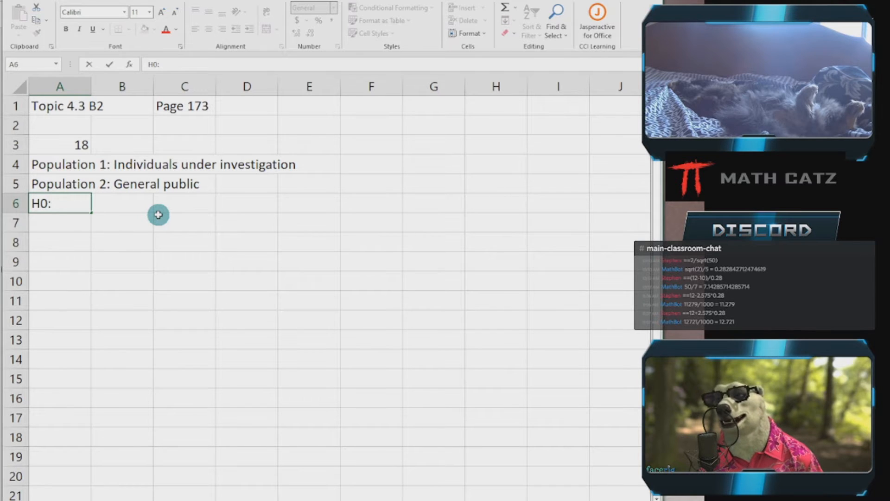
pyautogui.write(' mu')
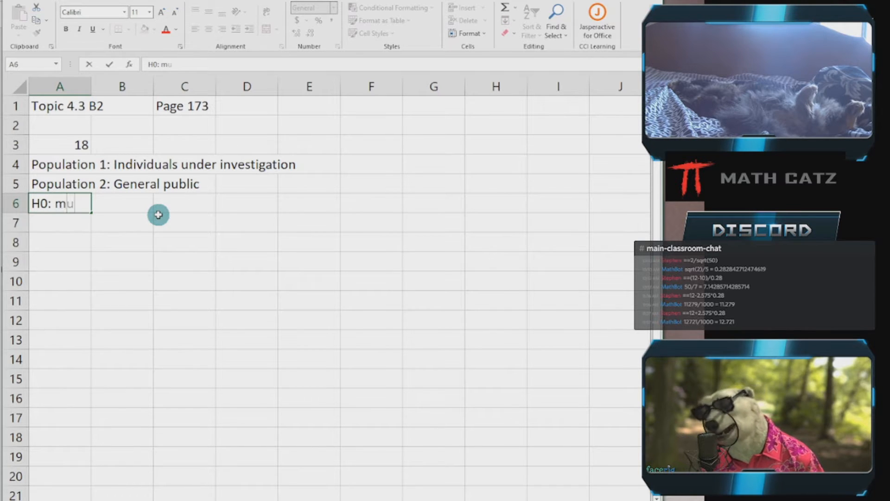
pyautogui.write('1 =')
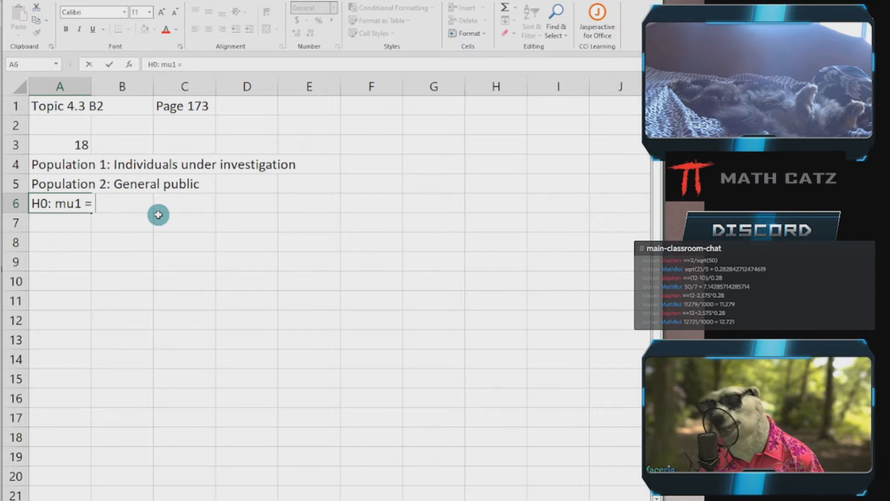
pyautogui.write(' 10')
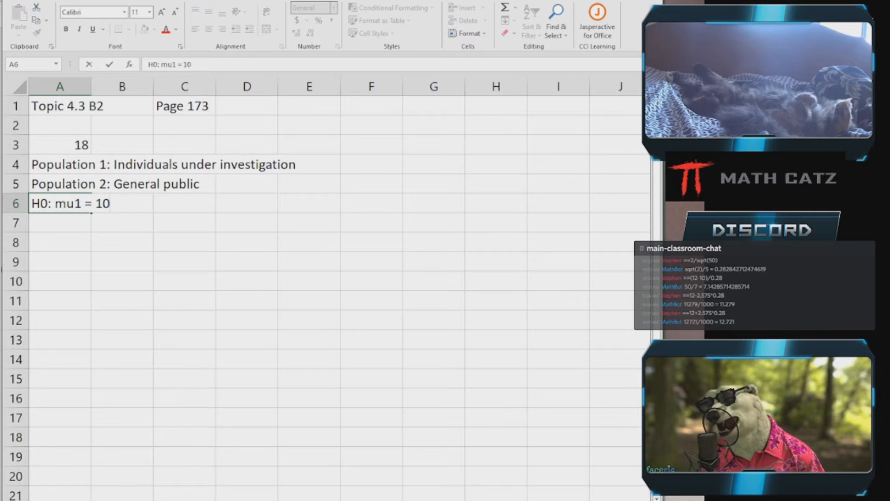
# Check the parts of exercise 18 in the textbook PDF, and change the Excel label in cell A3 to "18 c"
pyautogui.click(82, 476)
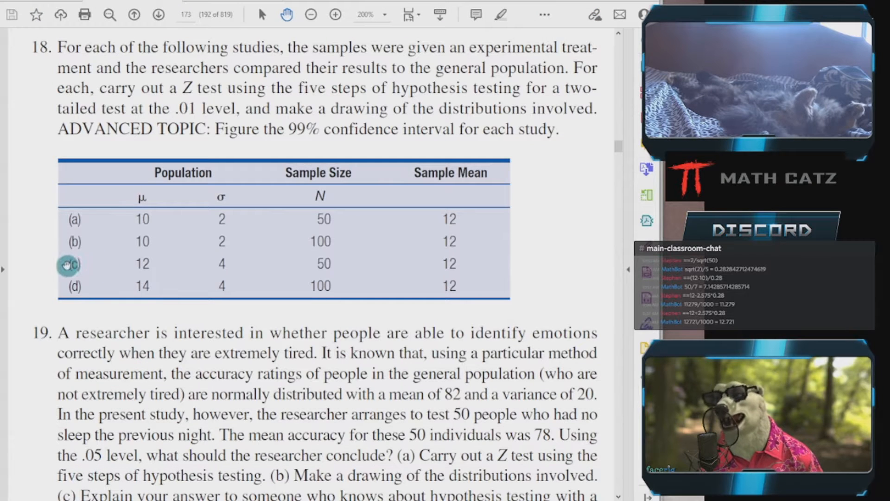
pyautogui.click(153, 500)
pyautogui.click(79, 144)
pyautogui.click(178, 65)
pyautogui.write('c')
pyautogui.press('Return')
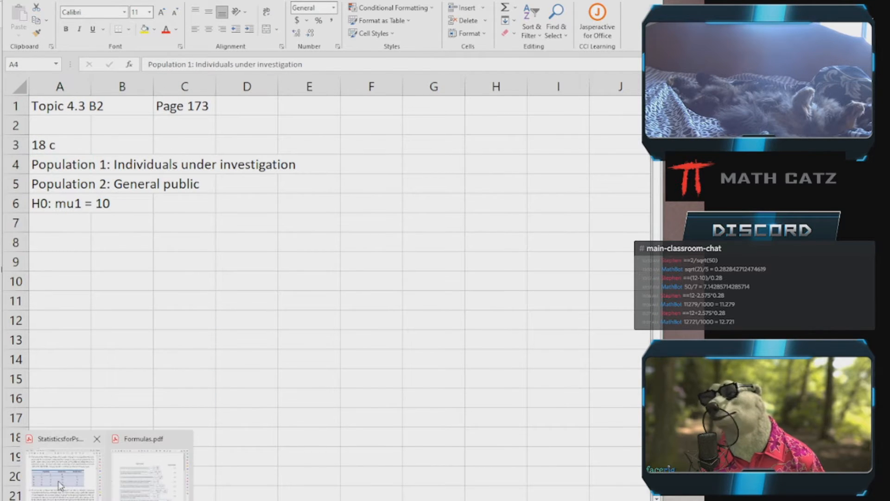
# Look up the population mean for part (c) in the PDF and change the null hypothesis in Excel cell A6 to "H0: mu1 = 12"
pyautogui.click(62, 487)
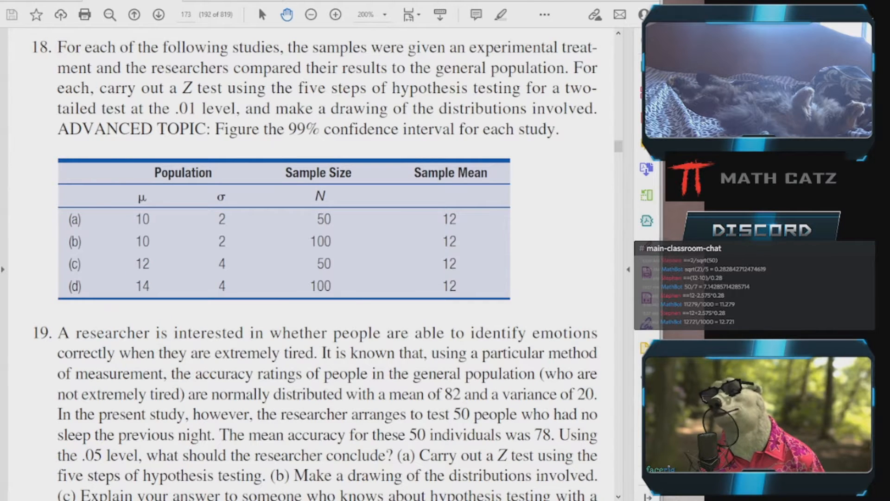
pyautogui.click(172, 499)
pyautogui.click(81, 203)
pyautogui.moveTo(185, 63); pyautogui.dragTo(194, 60)
pyautogui.write('12')
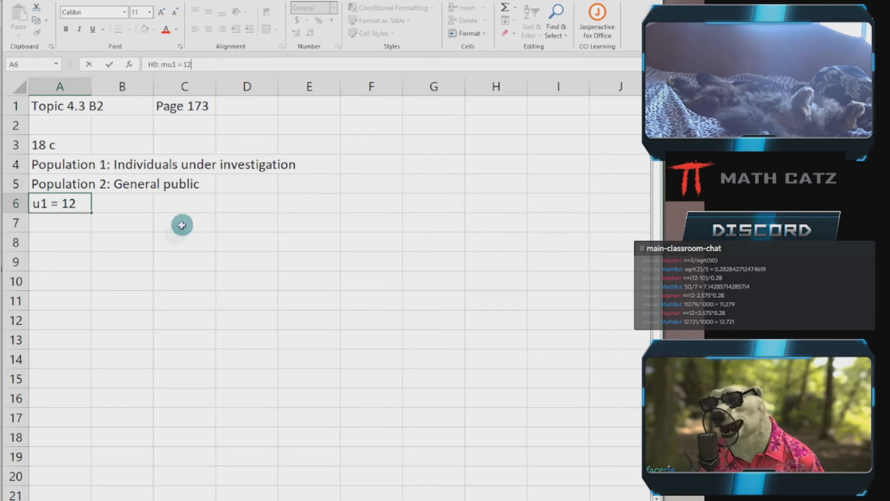
pyautogui.click(163, 245)
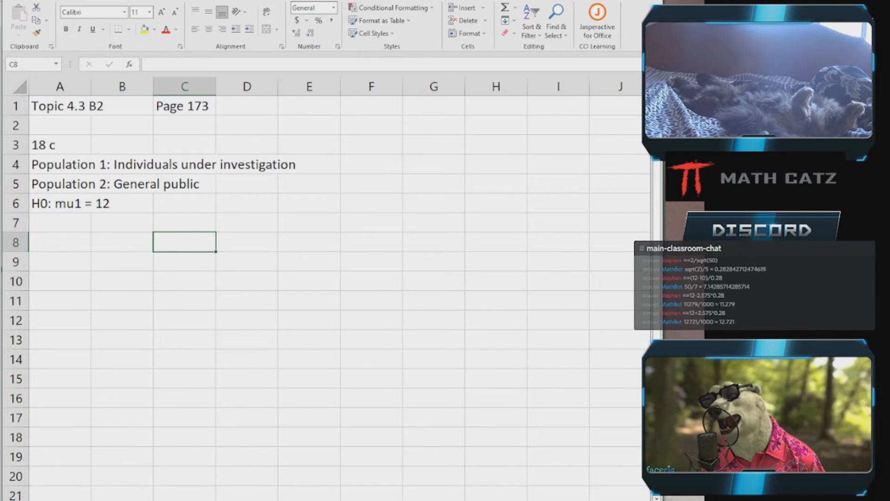
# Consult exercise 18 in the PDF and write the two-tailed research hypothesis "H1: mu1 not equal 12" in Excel cell A7
pyautogui.click(165, 500)
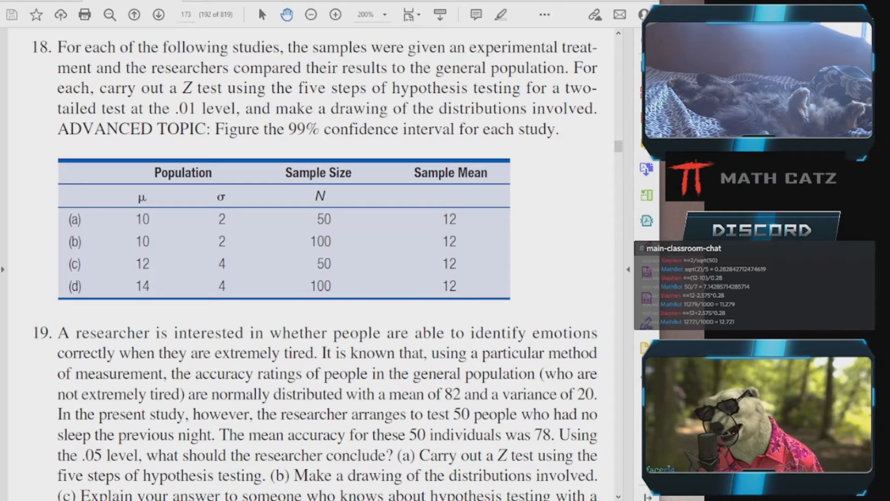
pyautogui.moveTo(188, 500)
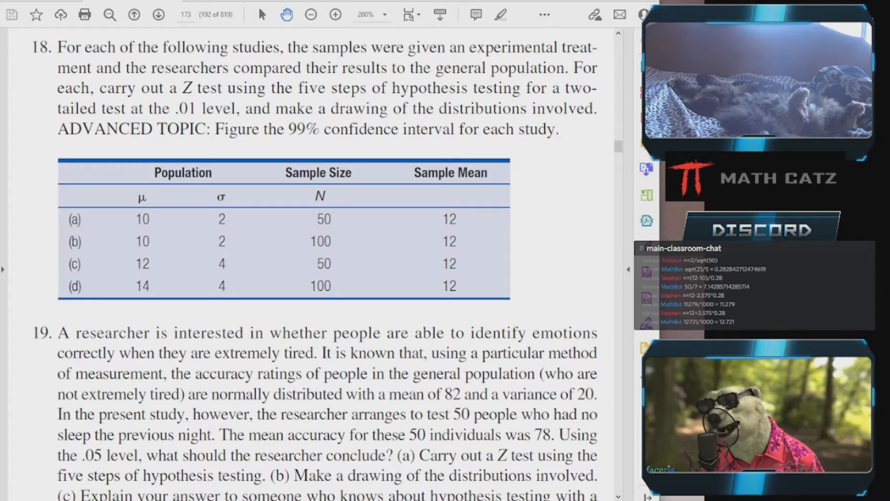
pyautogui.click(179, 500)
pyautogui.click(75, 221)
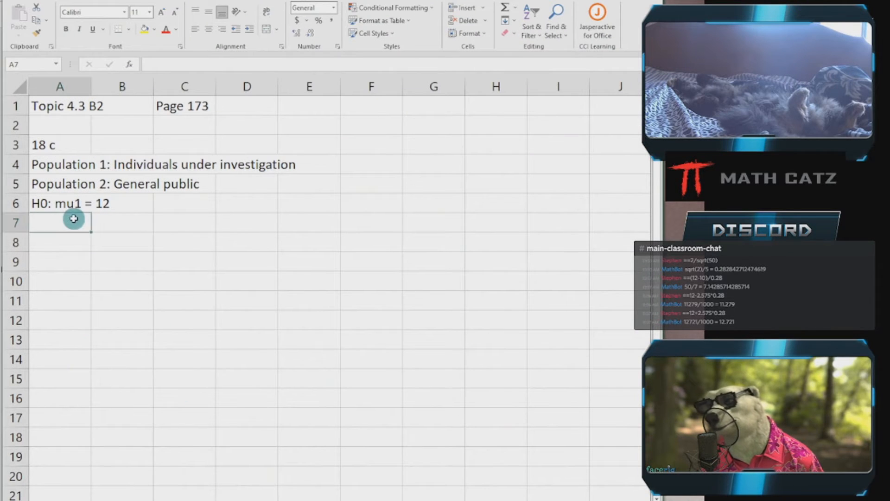
pyautogui.write('H1')
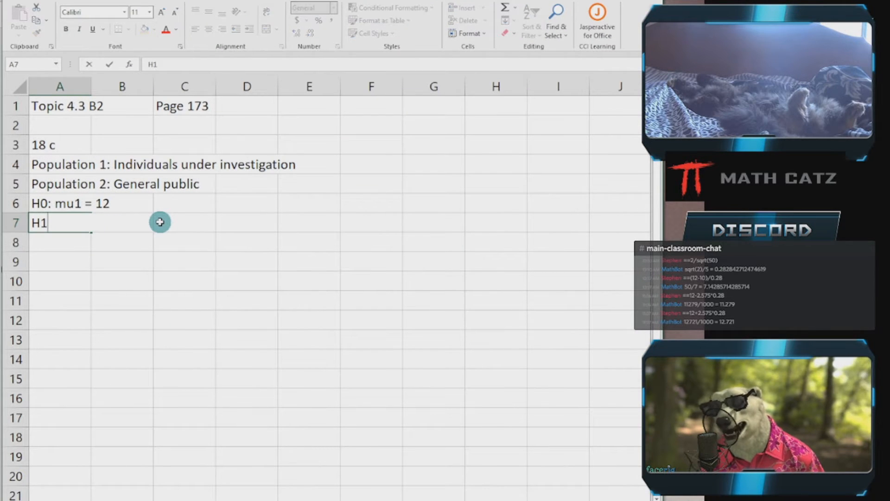
pyautogui.write(': mu')
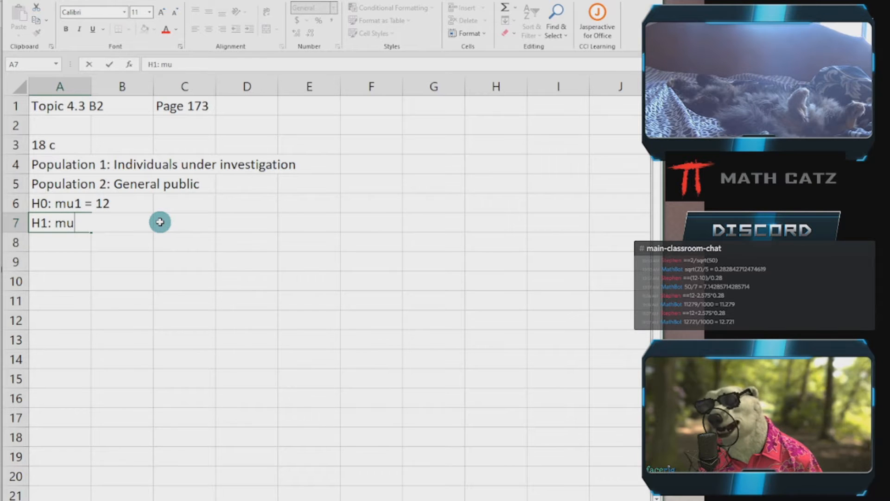
pyautogui.write('1')
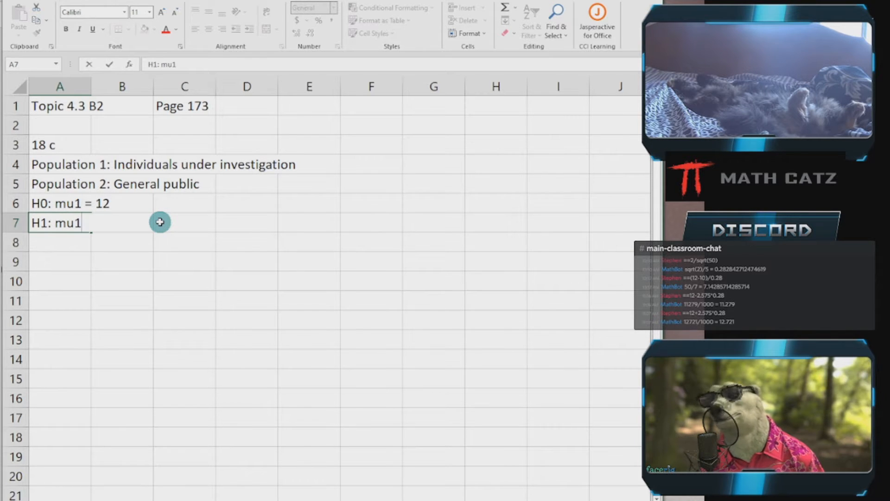
pyautogui.click(168, 500)
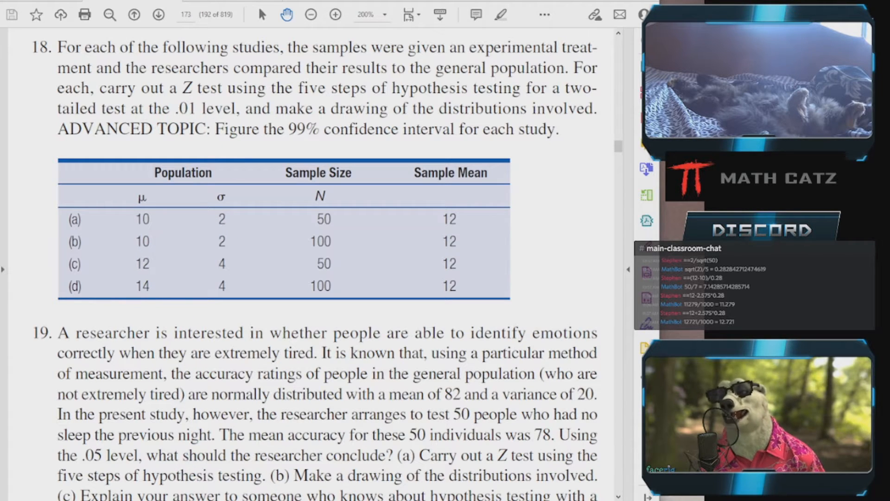
pyautogui.click(168, 496)
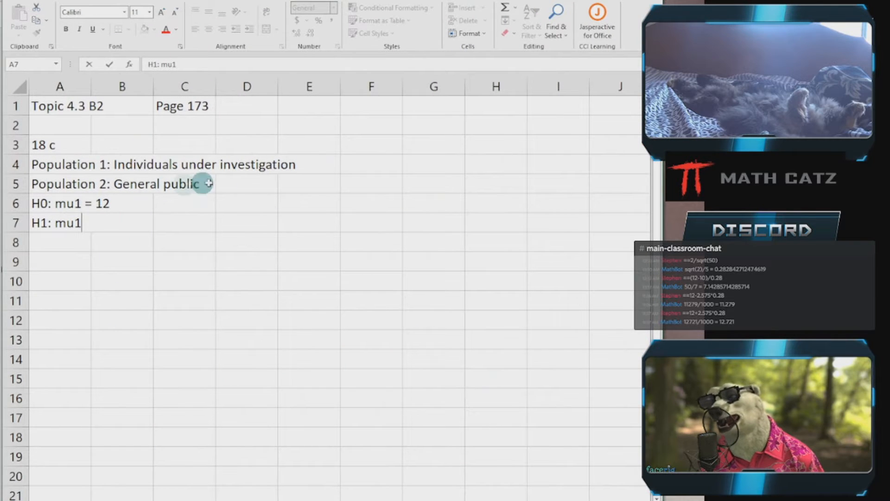
pyautogui.write('not')
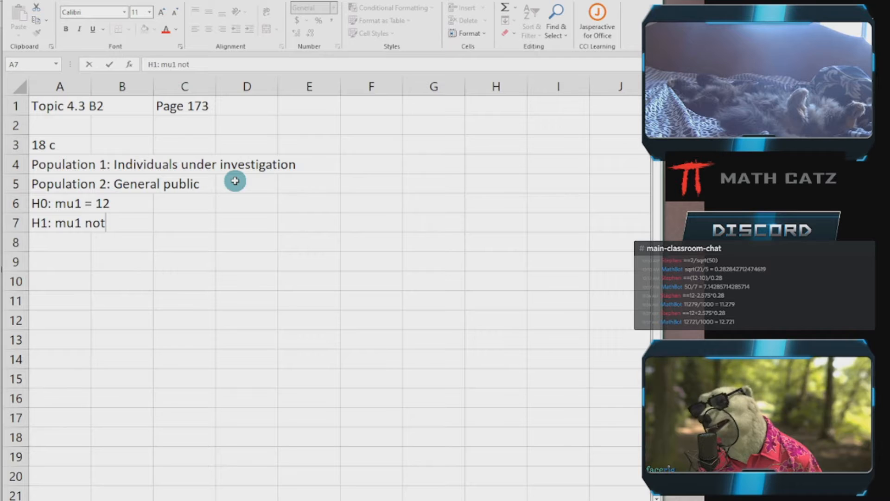
pyautogui.write(' equ')
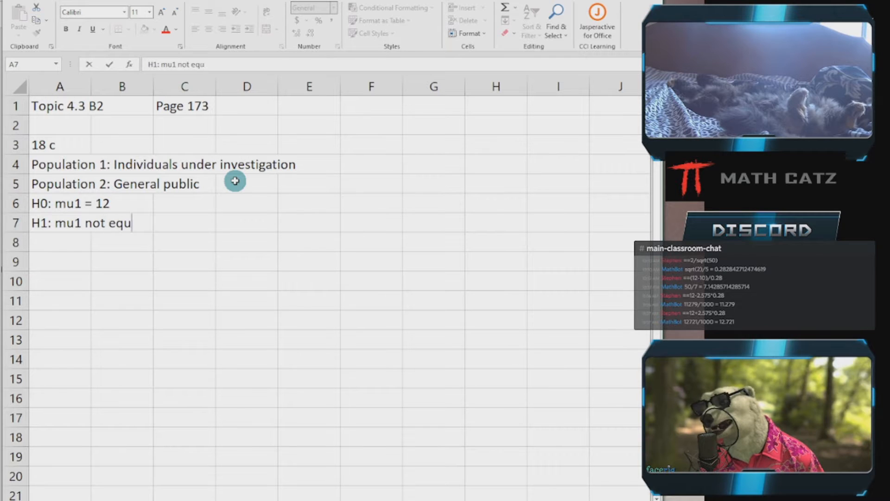
pyautogui.write('al 12')
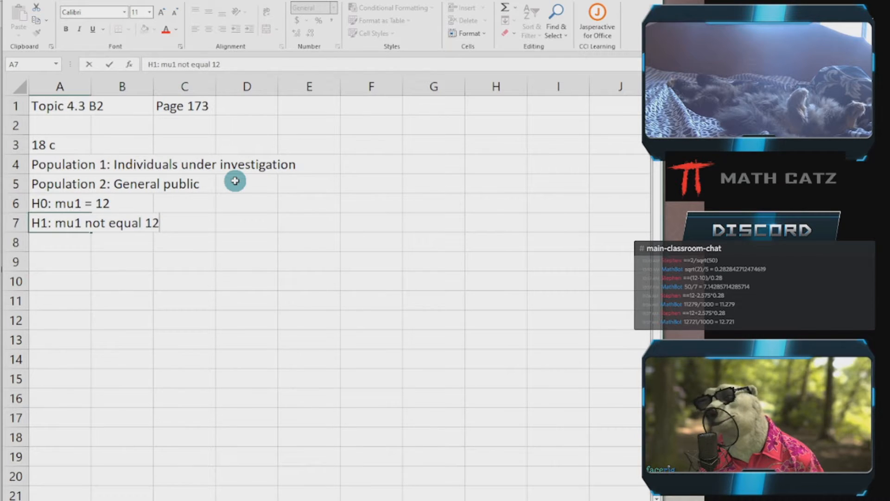
# Finish the H1 entry and write "Comparison distribution: Distribution of means" in cell A9
pyautogui.press('Return')
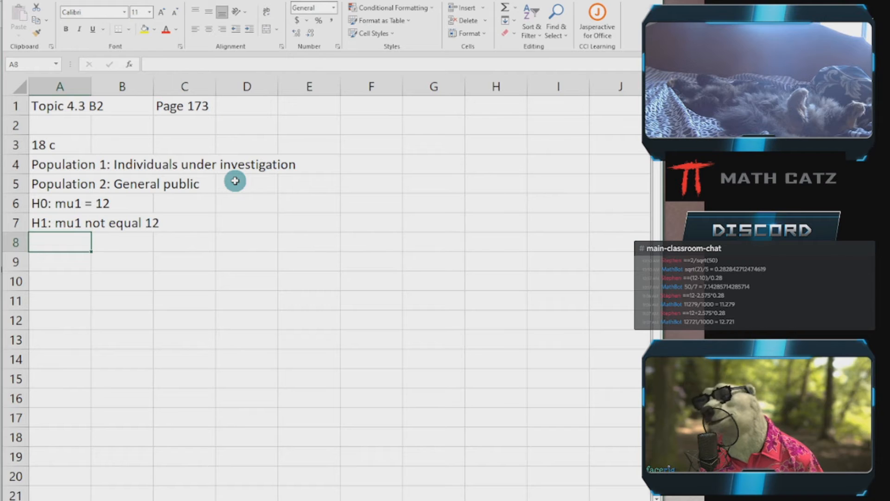
pyautogui.press('Return')
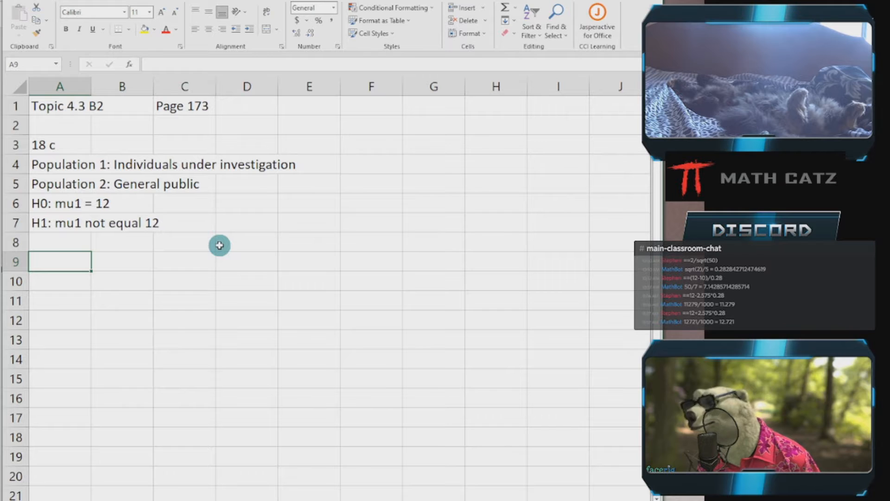
pyautogui.write('Compari')
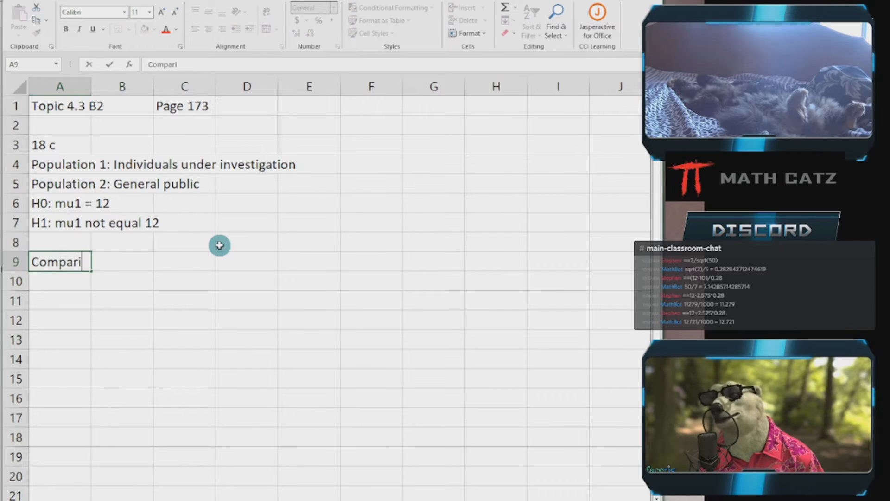
pyautogui.write('son dist')
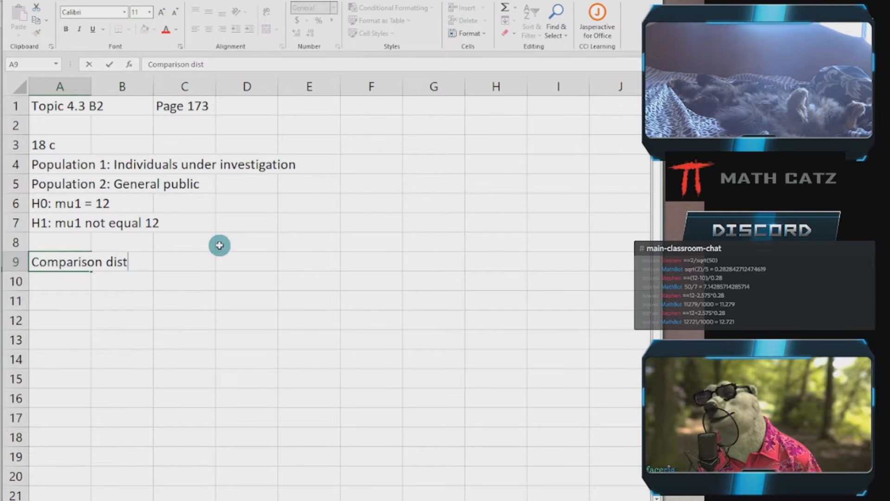
pyautogui.write('ribution')
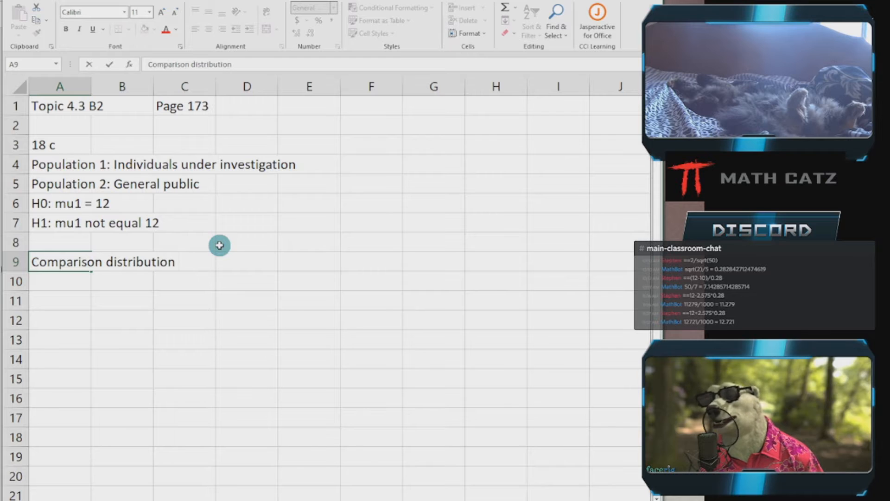
pyautogui.press('BackSpace')
pyautogui.write(':')
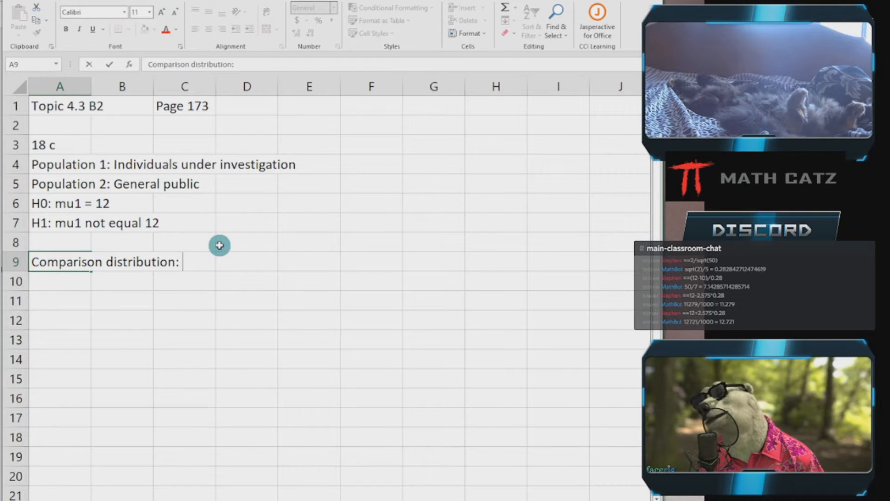
pyautogui.write(' Distrib')
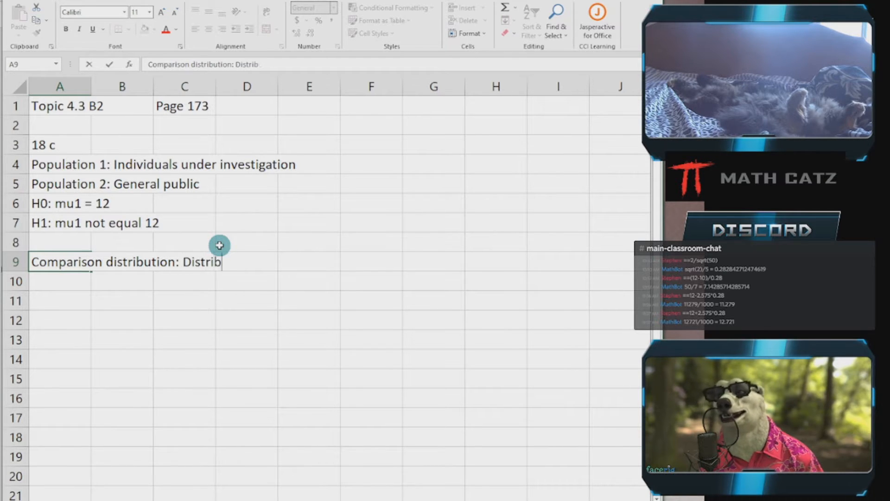
pyautogui.write('ution of means')
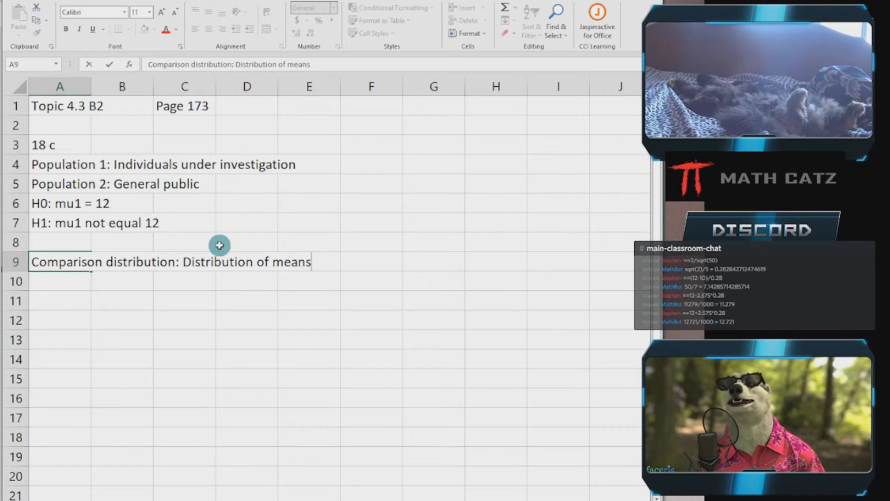
pyautogui.press('Return')
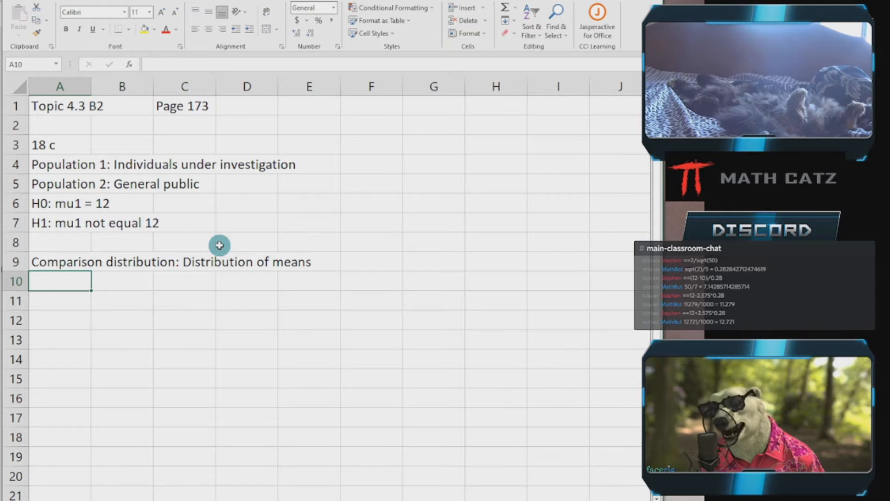
# Label cell A10 "mu_m" and enter its value 12 in cell B10
pyautogui.write('mu_m')
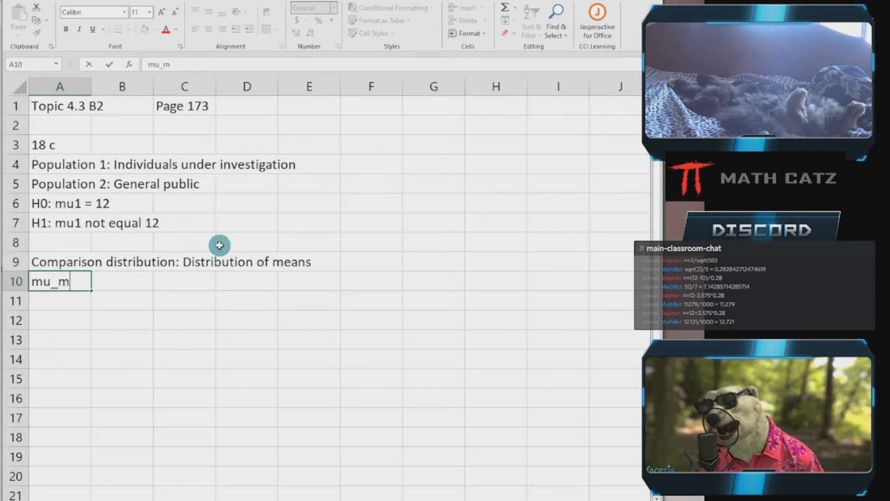
pyautogui.press('Tab')
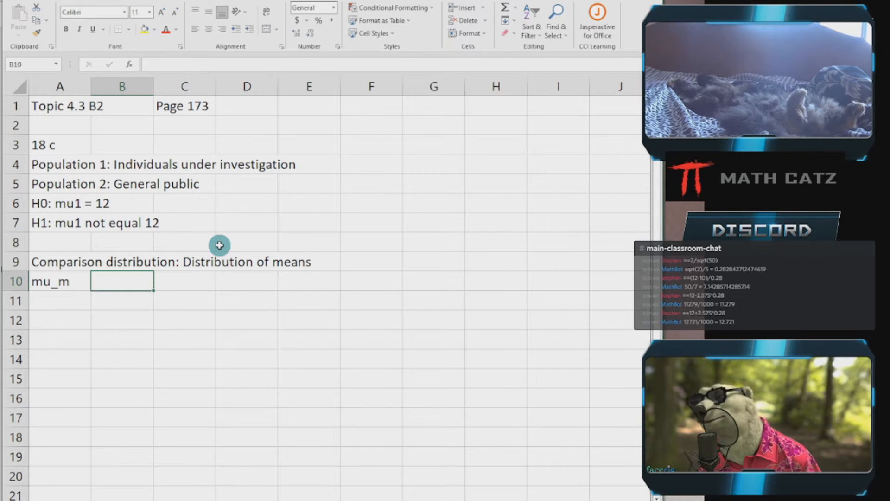
pyautogui.write('12')
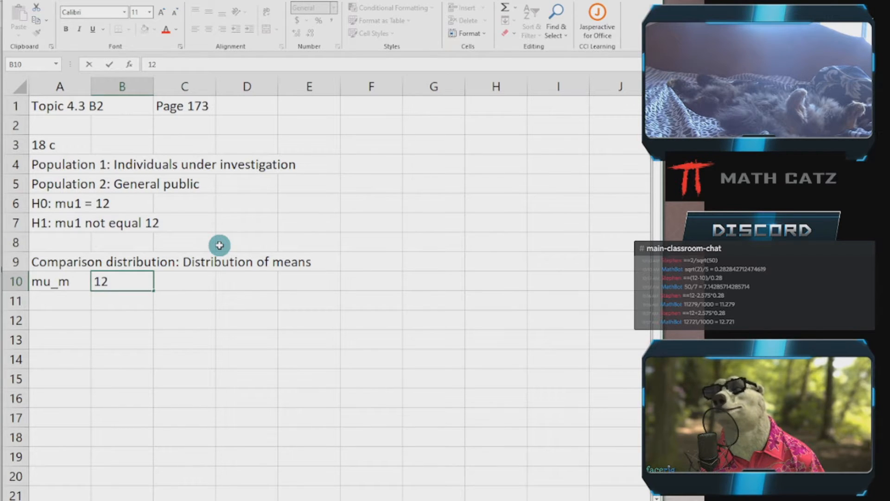
pyautogui.press('Return')
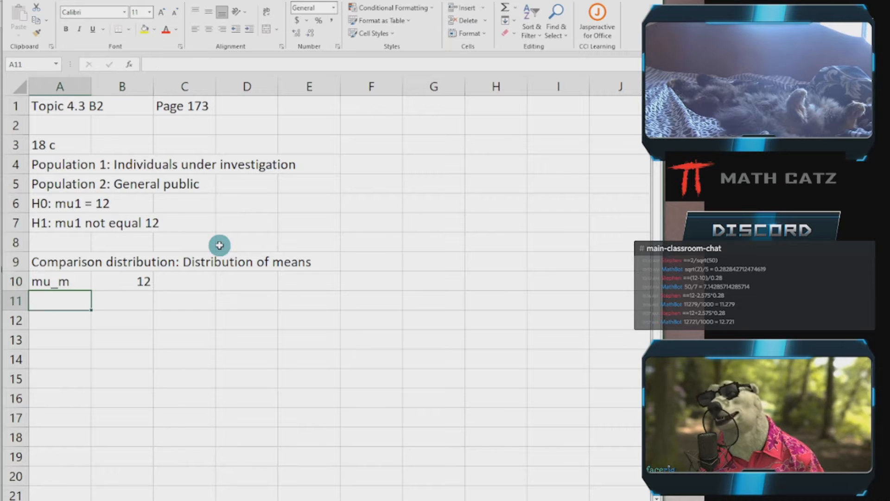
# Write the label "sigma_m" in cell A11, move it down to A12, and label A11 "sigma" instead
pyautogui.write('sigma')
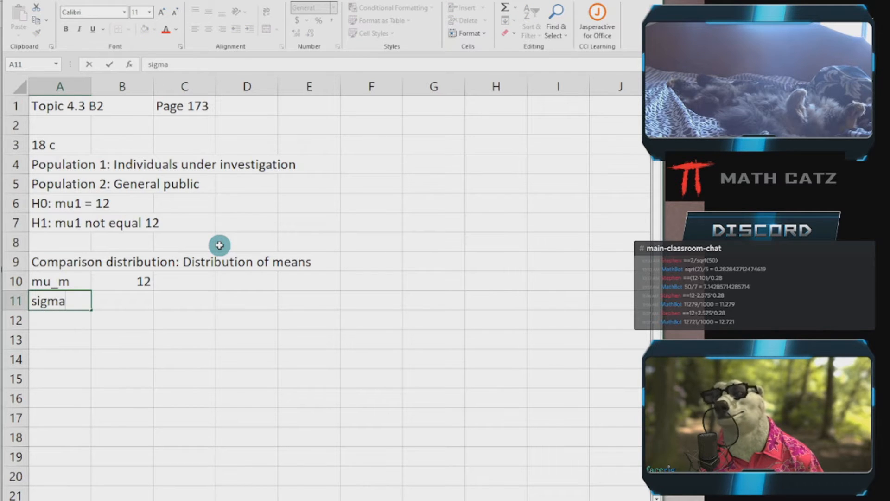
pyautogui.write('_m')
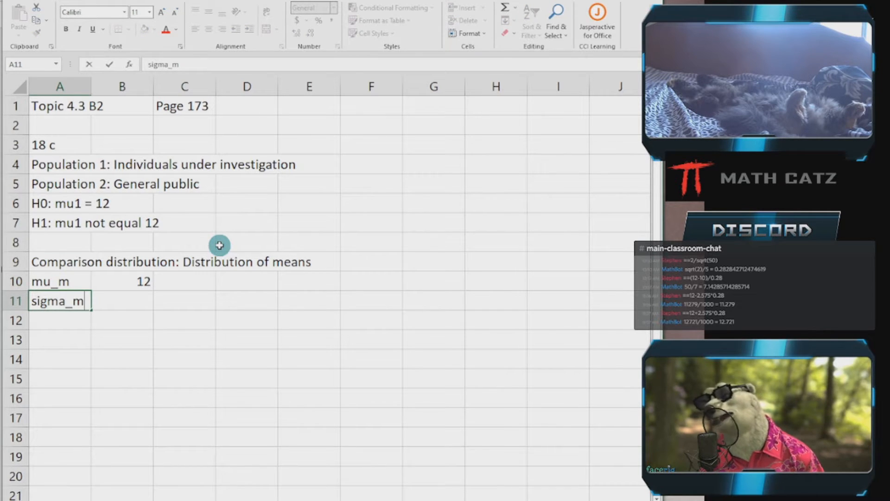
pyautogui.press('Tab')
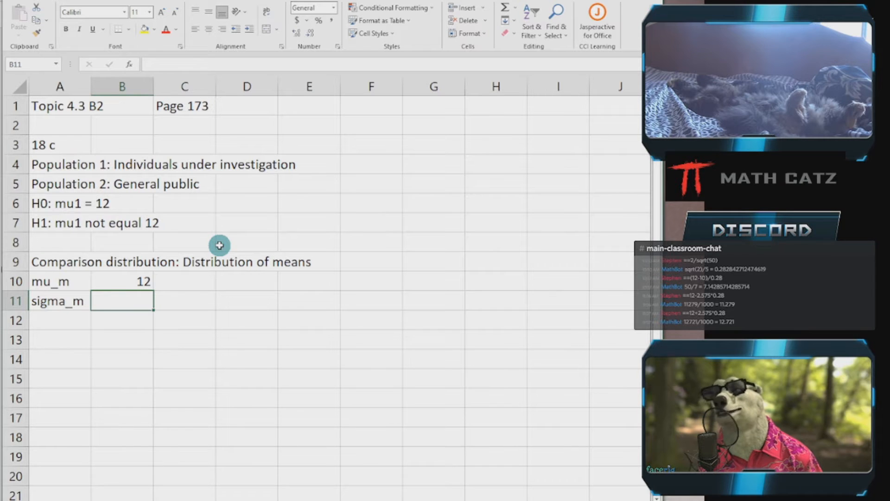
pyautogui.click(57, 300)
pyautogui.moveTo(67, 309); pyautogui.dragTo(67, 320)
pyautogui.click(71, 302)
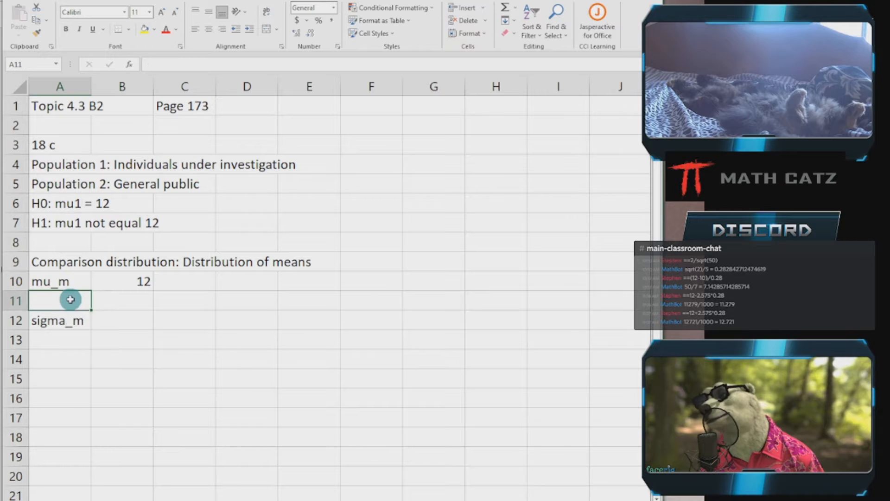
pyautogui.write('sigma_m')
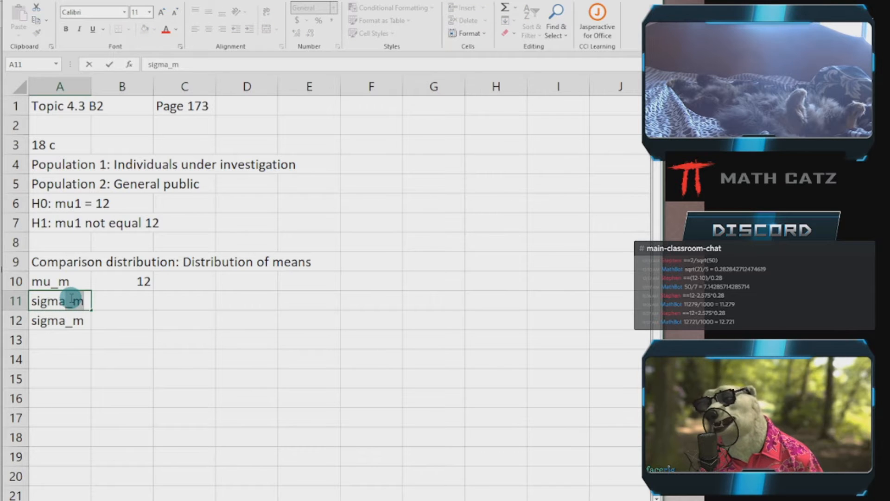
pyautogui.press('BackSpace')
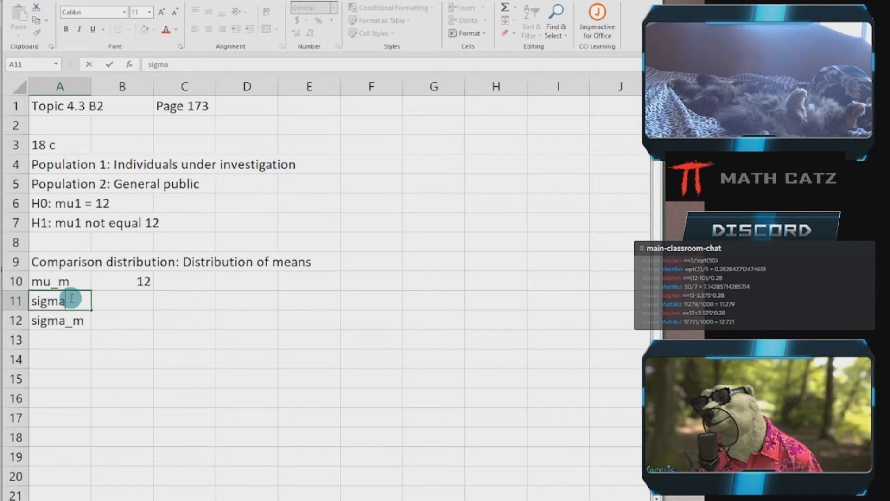
# Look up the population standard deviation for part (c) in the textbook PDF and enter 4 in Excel cell B11
pyautogui.click(133, 301)
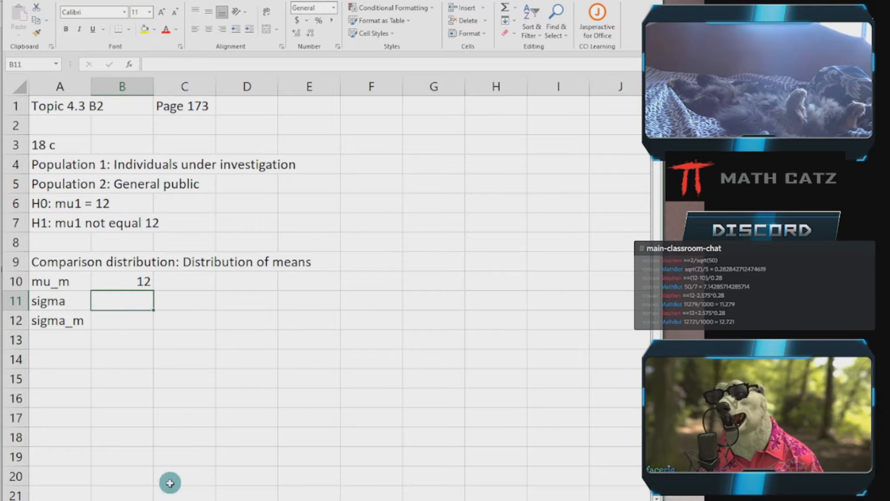
pyautogui.click(167, 500)
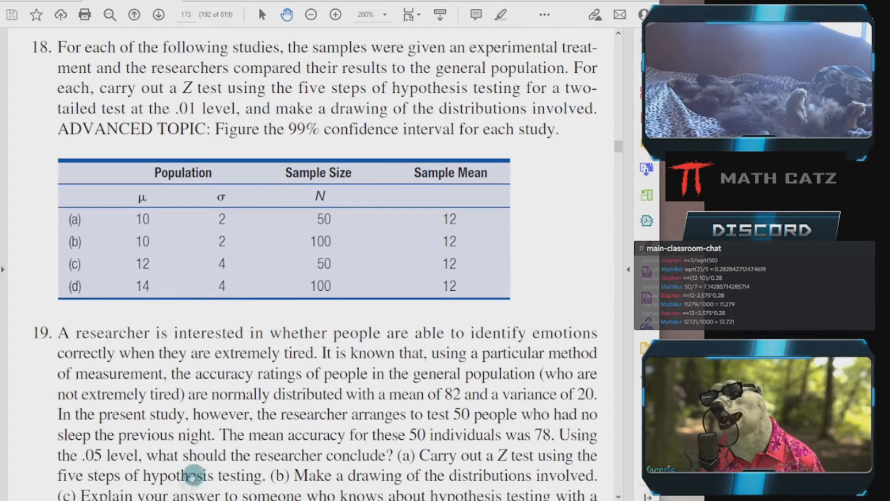
pyautogui.hotkey('alt', 'Tab')
pyautogui.write('4')
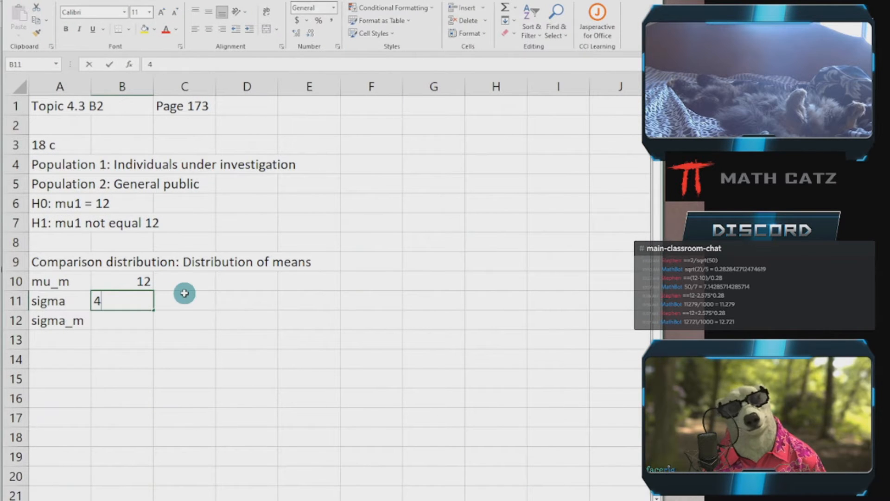
pyautogui.click(132, 320)
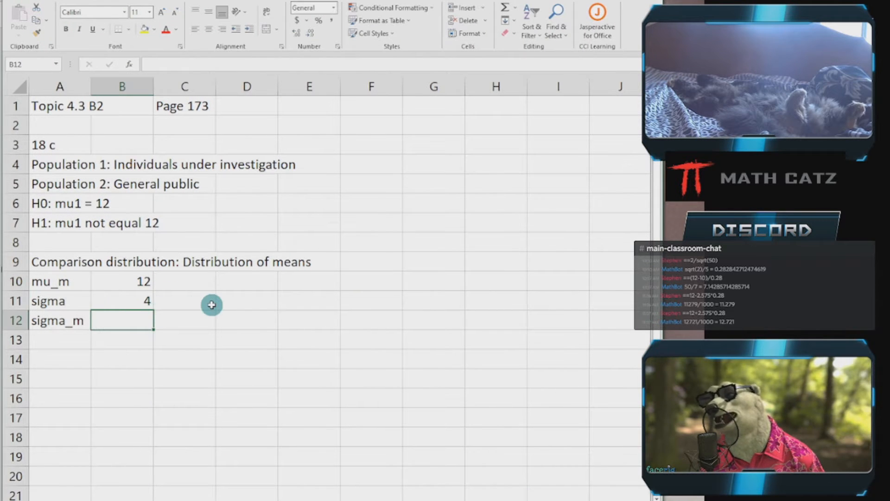
# Move the "sigma_m" label down to cell A13 and label cell A12 "N"
pyautogui.write('=')
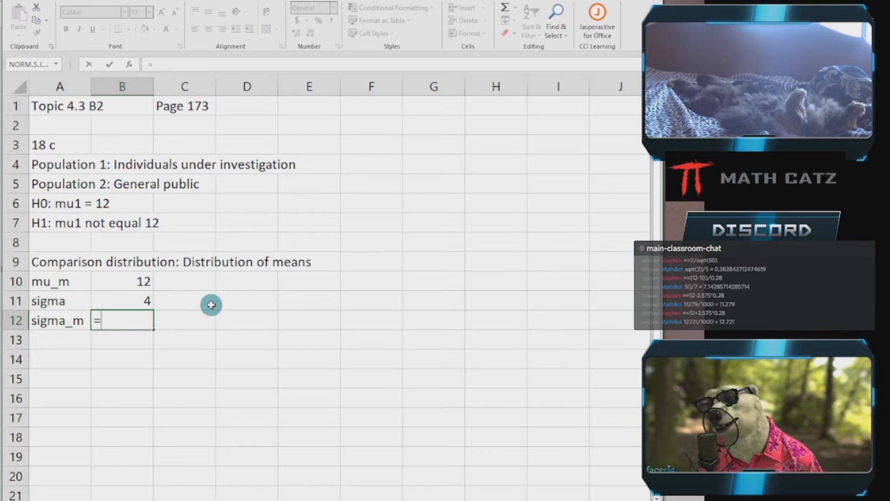
pyautogui.press('Escape')
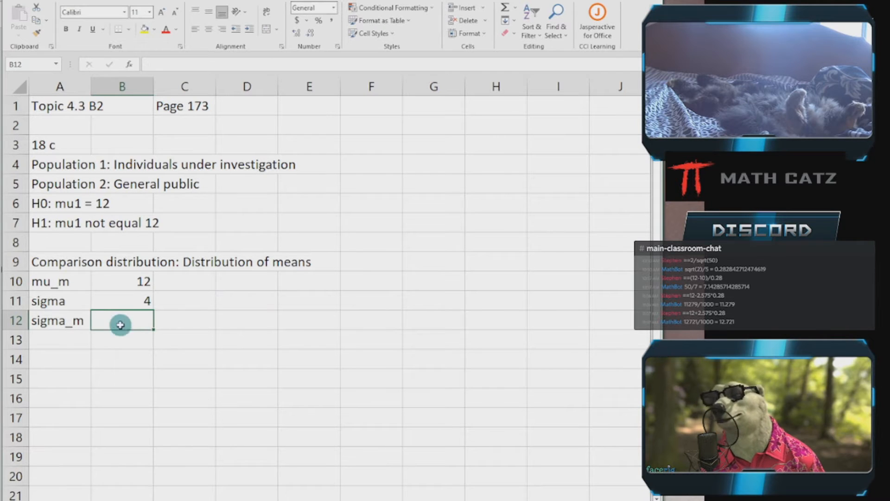
pyautogui.click(51, 323)
pyautogui.moveTo(56, 328); pyautogui.dragTo(56, 339)
pyautogui.click(66, 318)
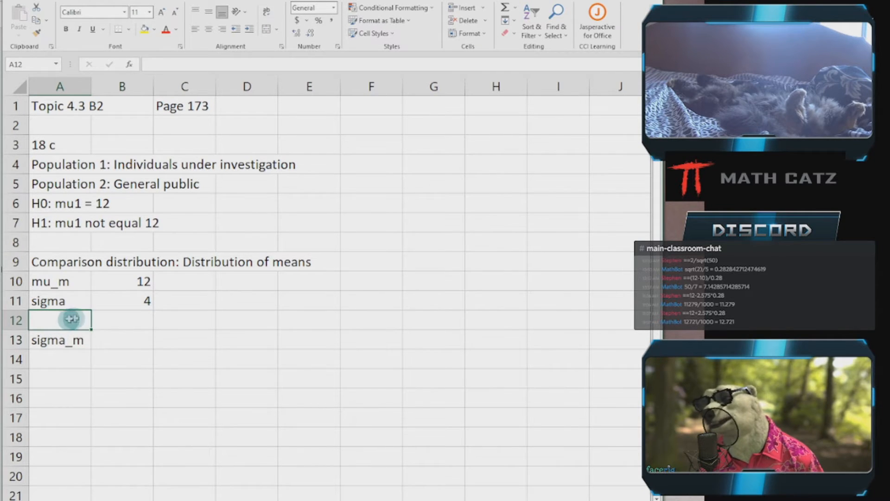
pyautogui.write('N')
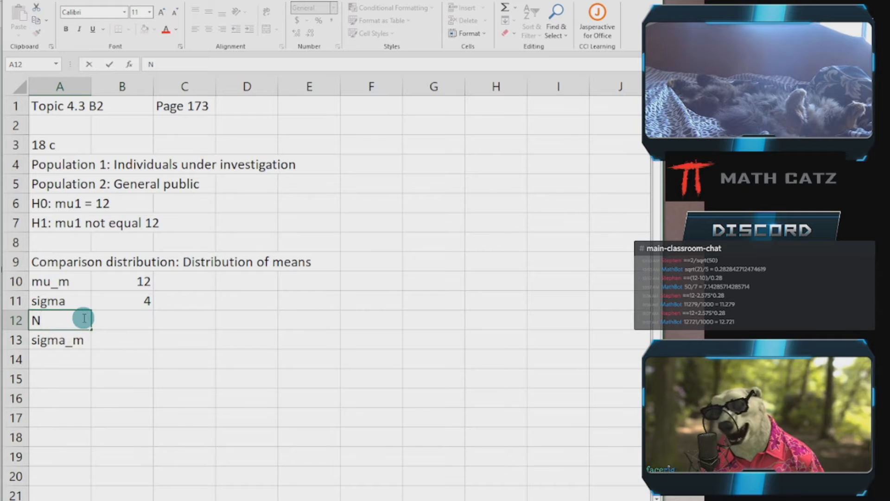
# Enter the sample size 50 in cell B12, checking it against part (c) in the textbook PDF
pyautogui.press('Tab')
pyautogui.write('50')
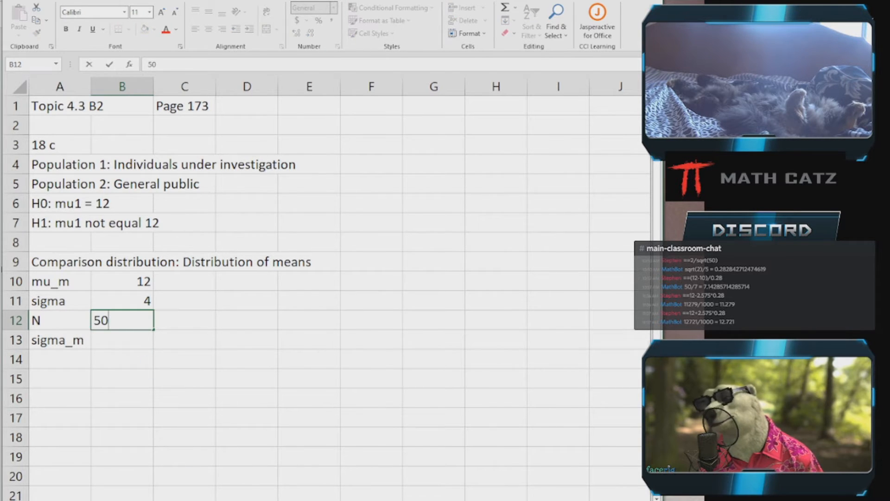
pyautogui.hotkey('alt', 'Tab')
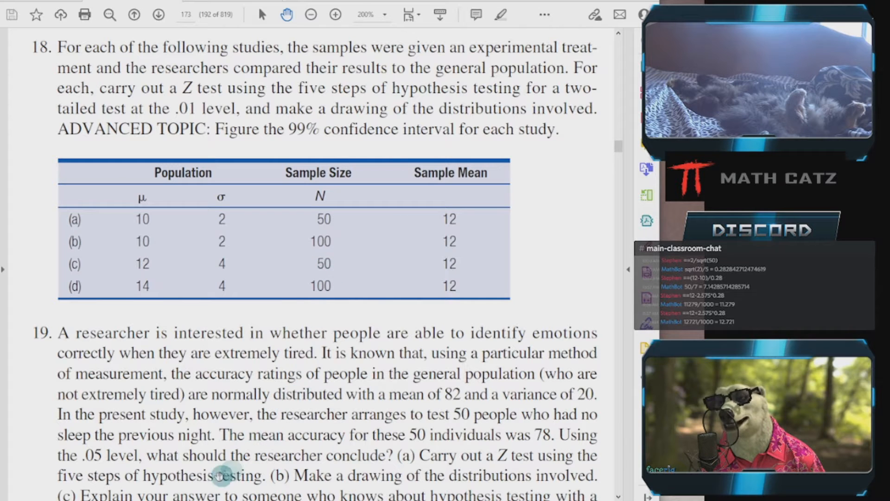
pyautogui.click(188, 500)
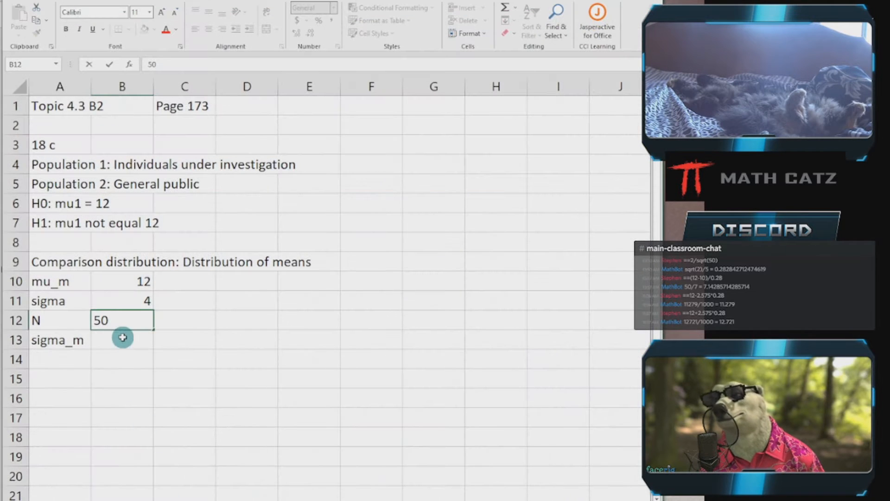
pyautogui.click(123, 339)
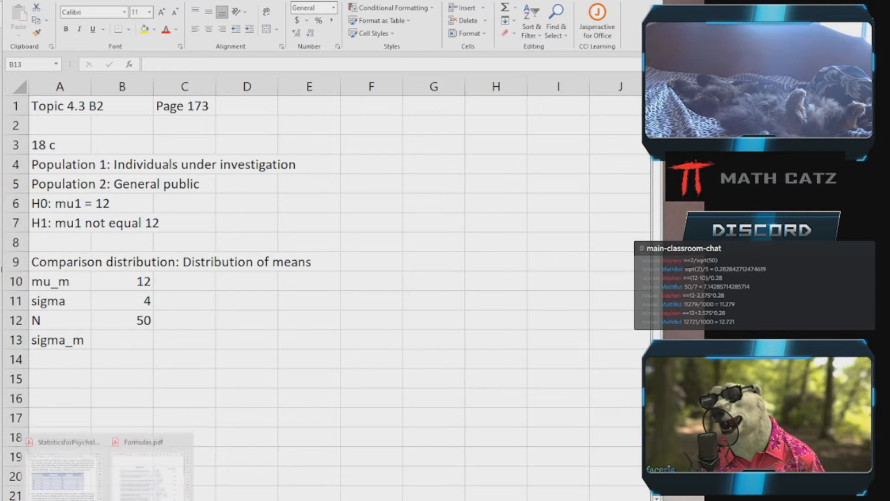
# Look up the variance formula for a distribution of means in Formulas.pdf, then enter =B11/SQRT(B12) in Excel cell B13 and review it
pyautogui.click(118, 492)
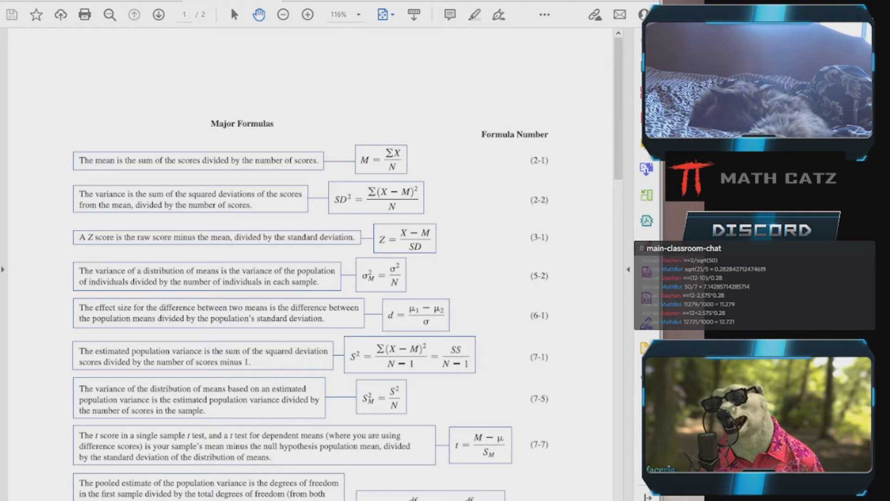
pyautogui.click(162, 500)
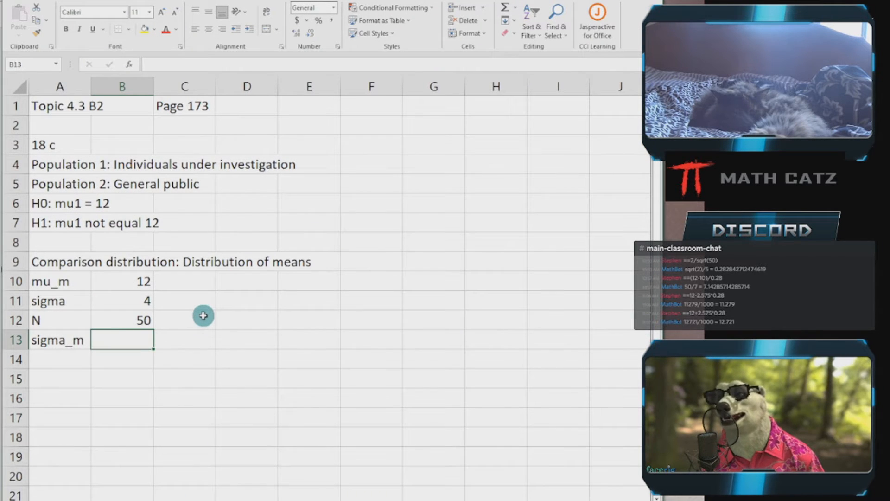
pyautogui.write('=')
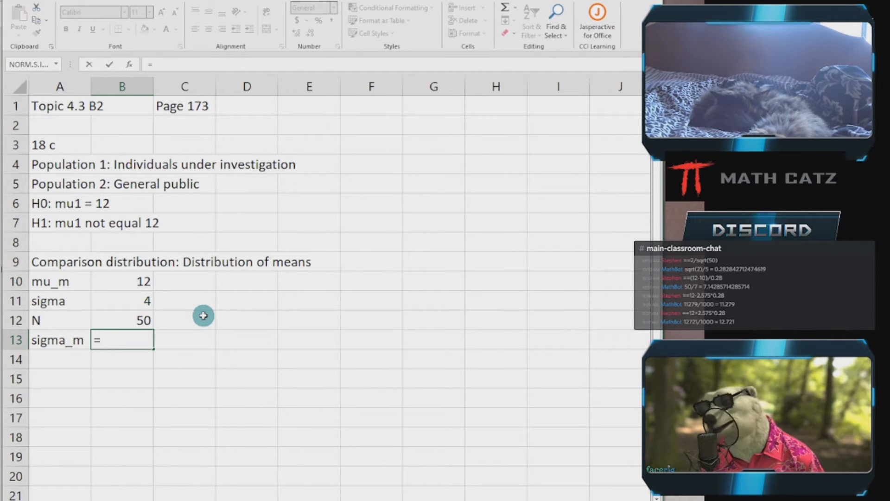
pyautogui.click(119, 302)
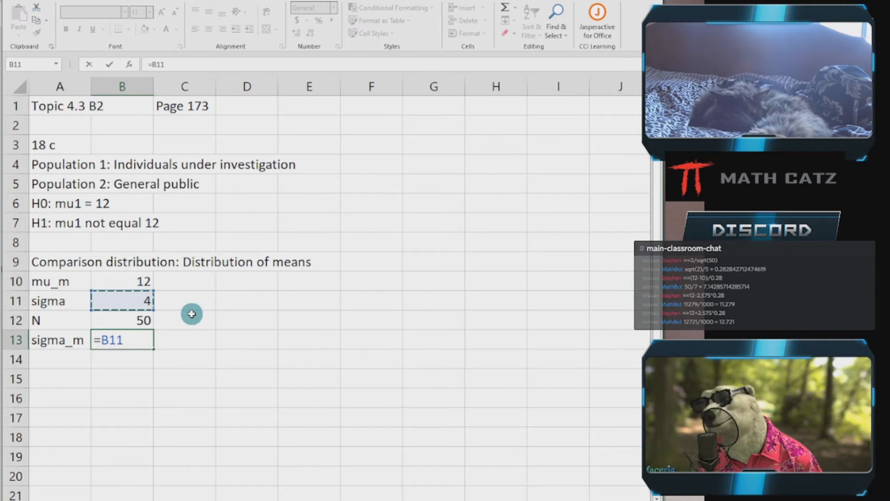
pyautogui.write('/')
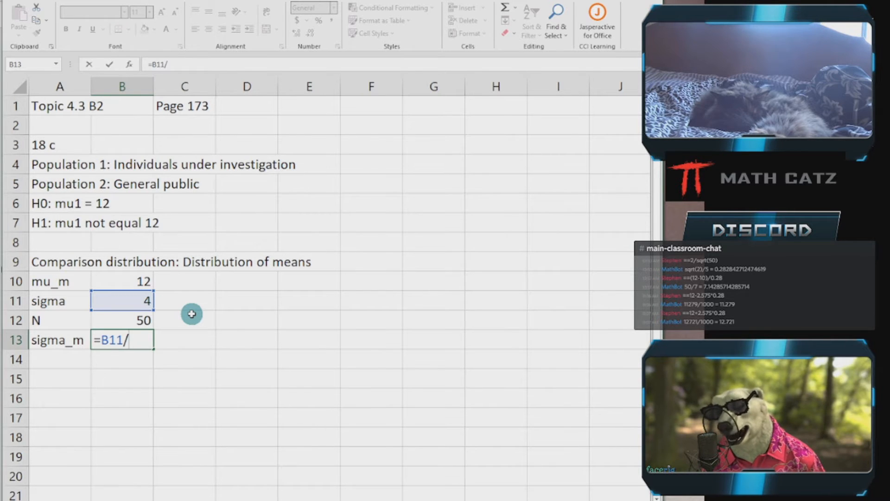
pyautogui.write('sqrt')
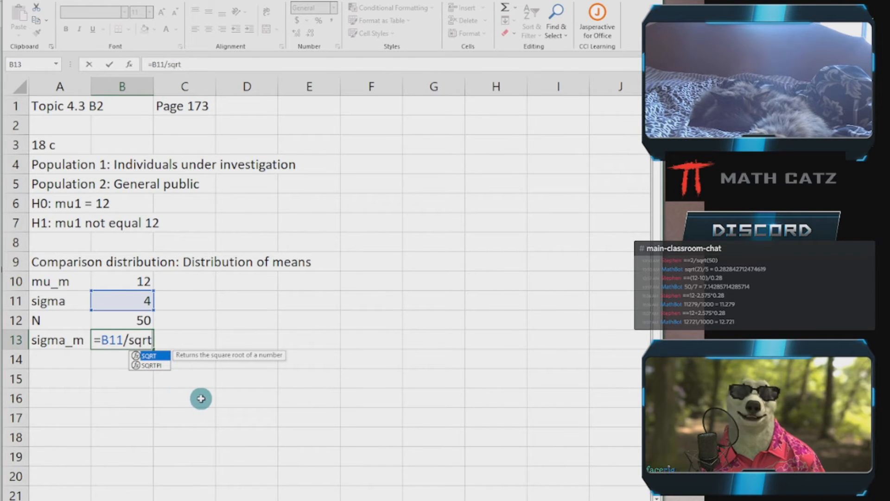
pyautogui.press('Tab')
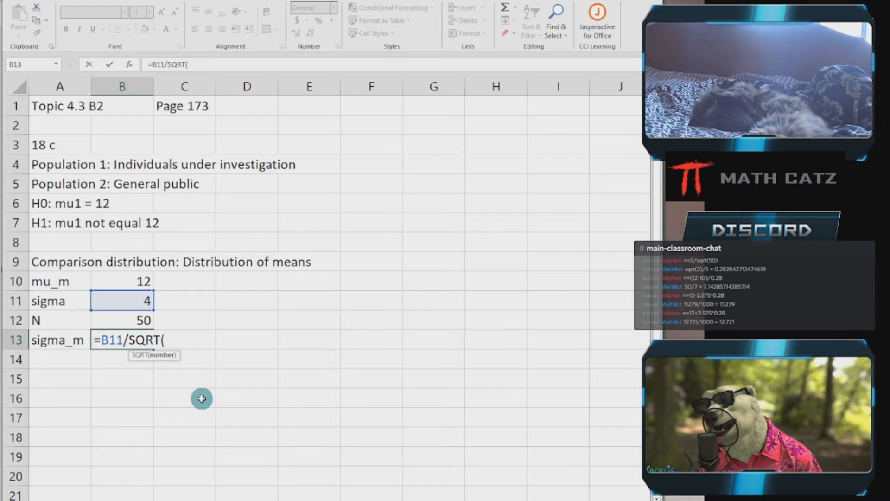
pyautogui.click(125, 320)
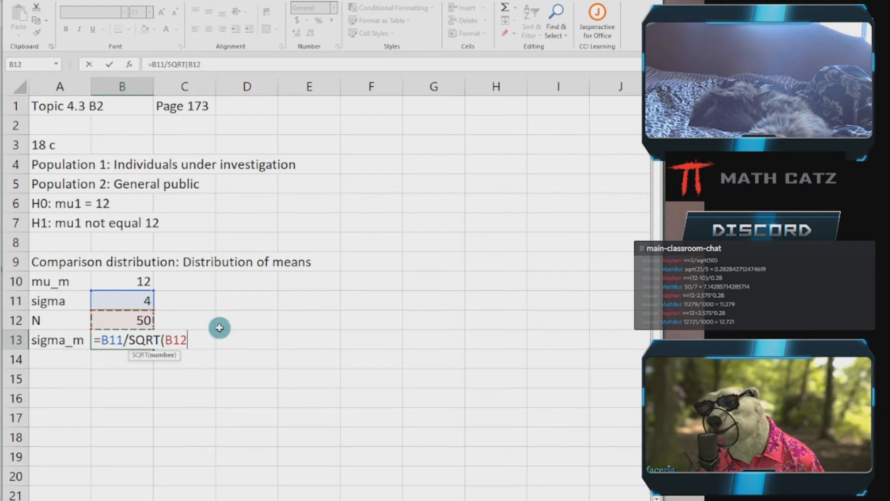
pyautogui.write(')')
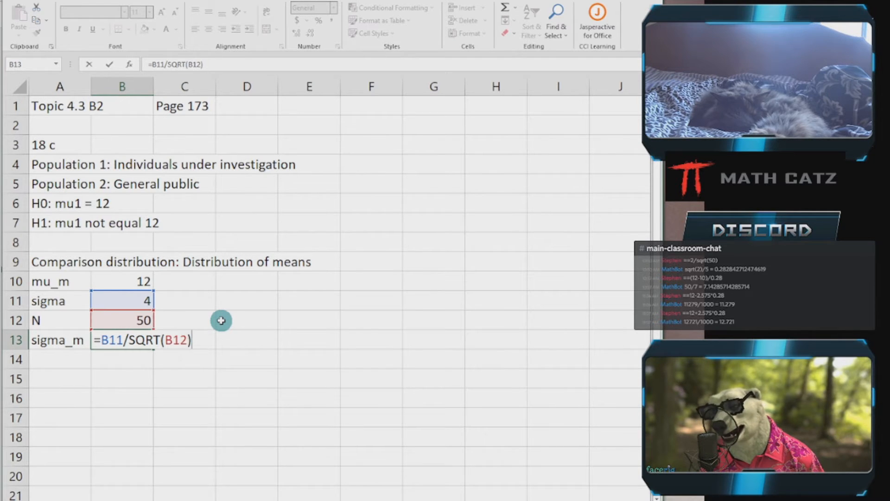
pyautogui.press('Return')
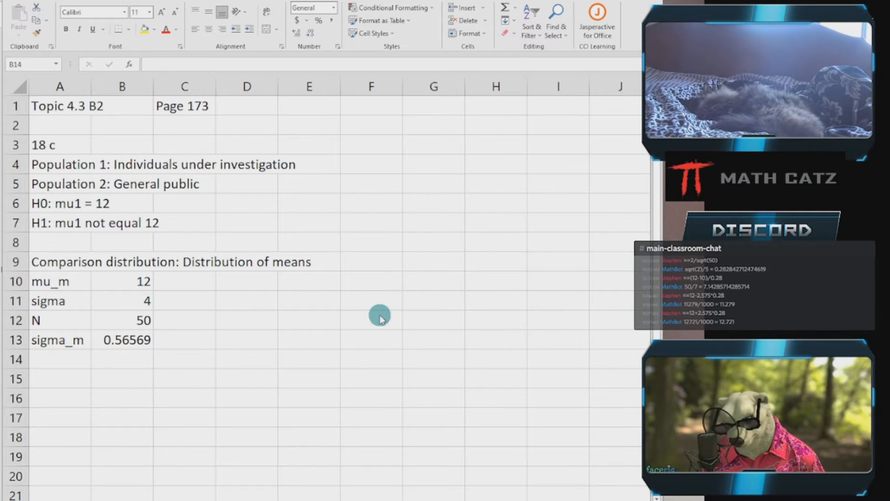
pyautogui.click(119, 339)
pyautogui.doubleClick(119, 340)
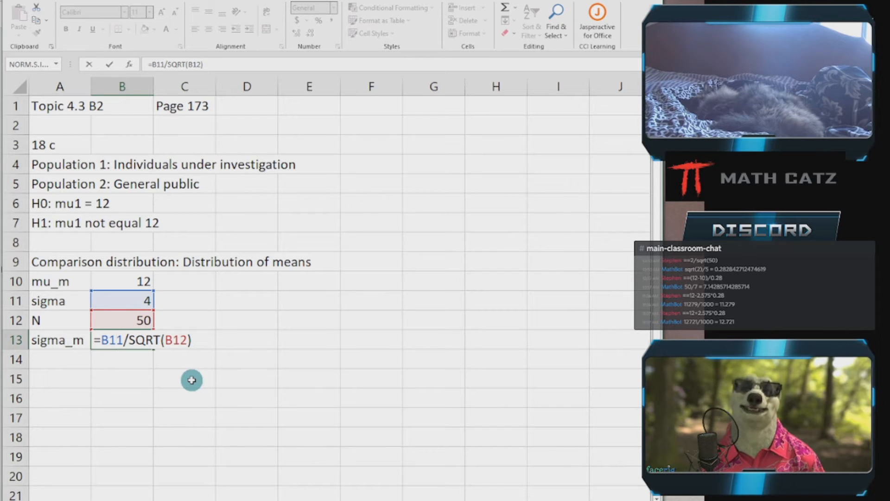
pyautogui.press('Escape')
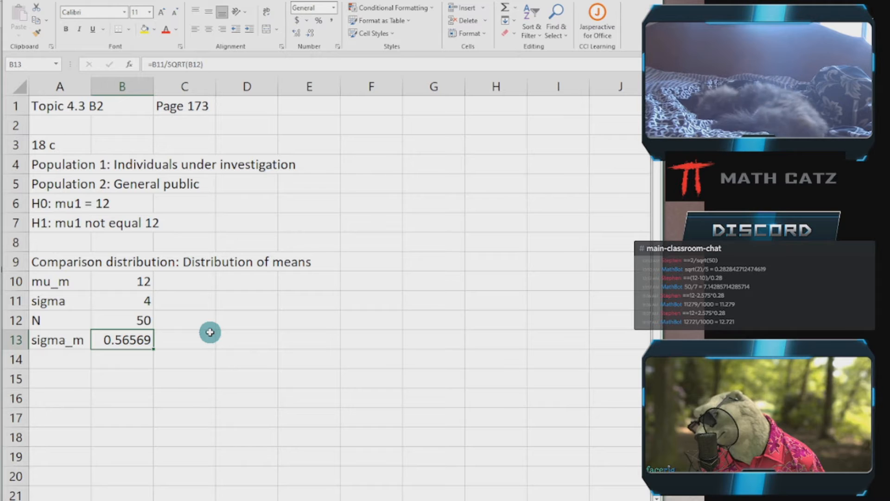
# Highlight the mu_m value in B10 and the sigma_m value in B13 with yellow fill
pyautogui.click(112, 282)
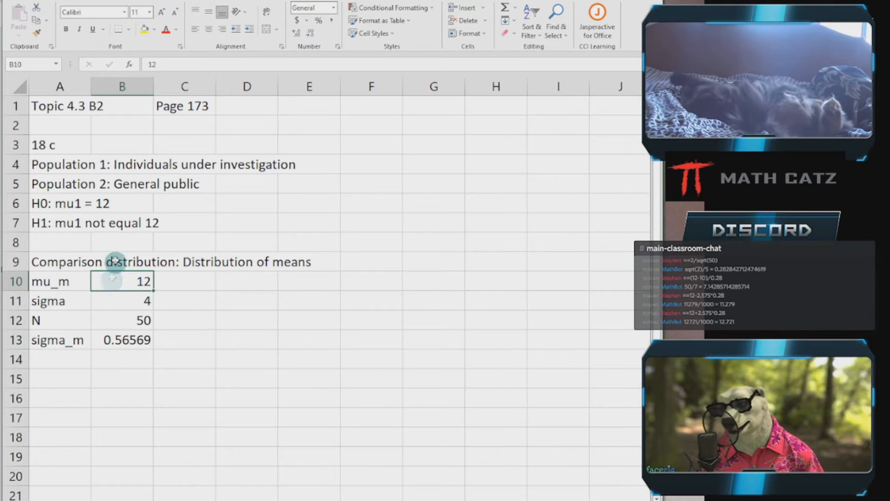
pyautogui.click(146, 33)
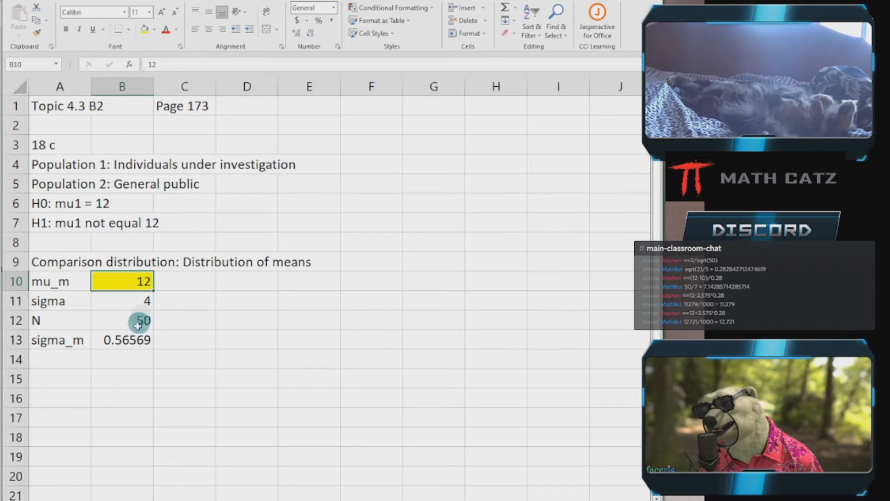
pyautogui.click(124, 338)
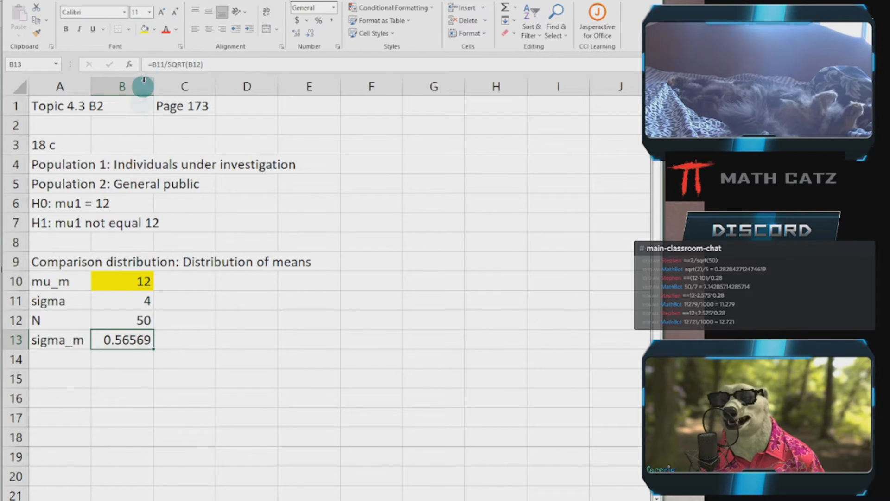
pyautogui.click(143, 32)
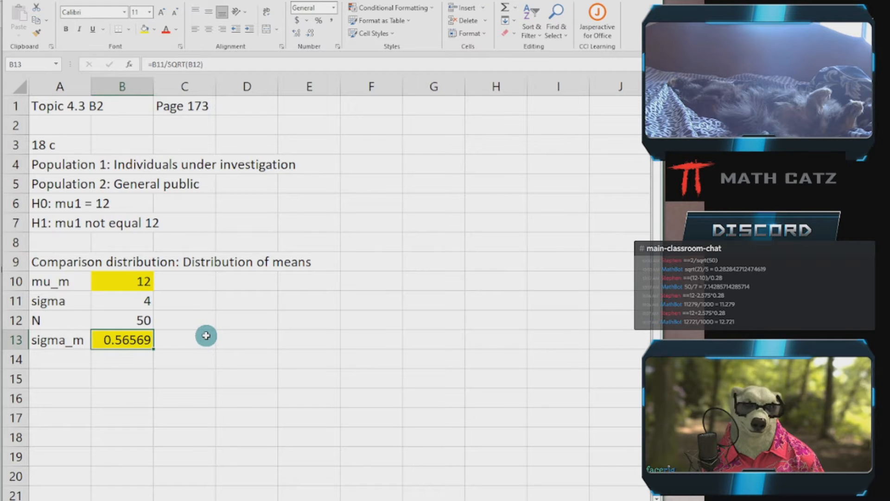
# Write the heading "Cut-off z score" in cell A15, below the comparison distribution values
pyautogui.scroll(-1, 206, 336)
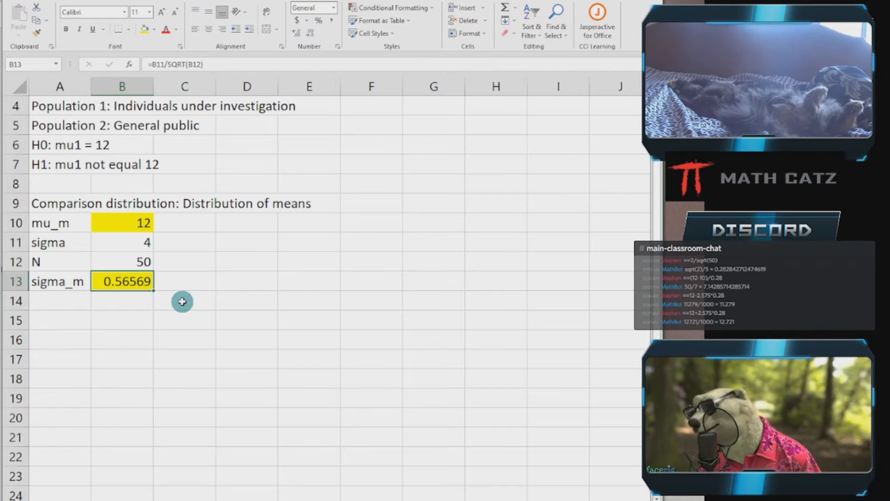
pyautogui.scroll(1, 191, 307)
pyautogui.scroll(-1, 205, 314)
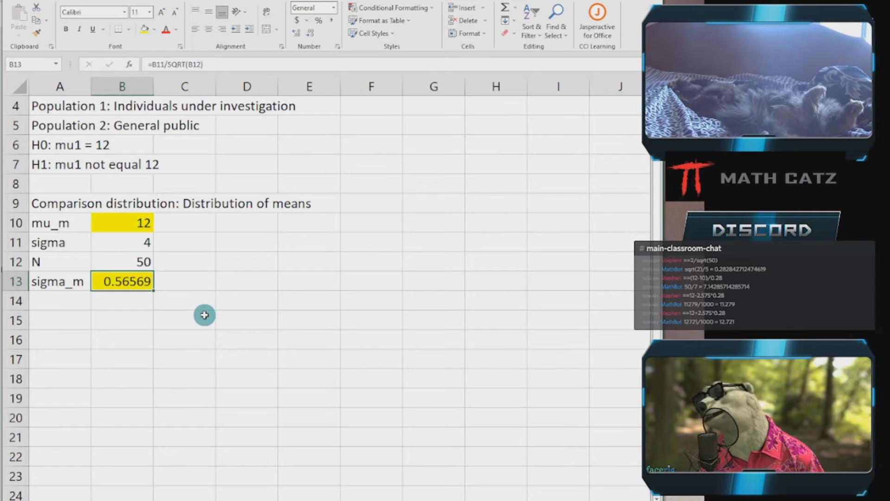
pyautogui.click(77, 320)
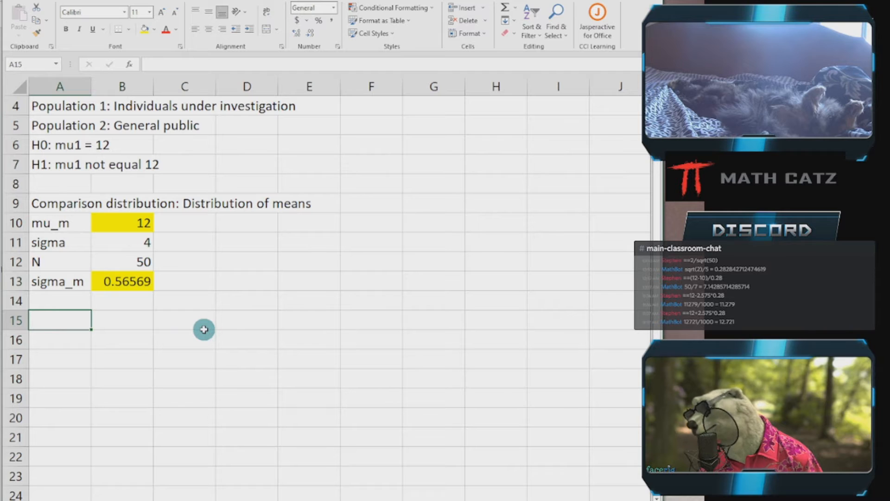
pyautogui.write('Cut')
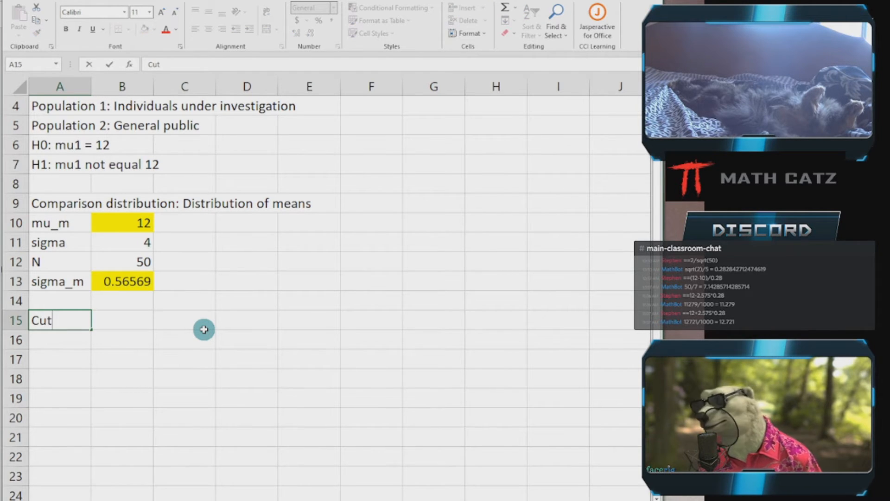
pyautogui.write('-')
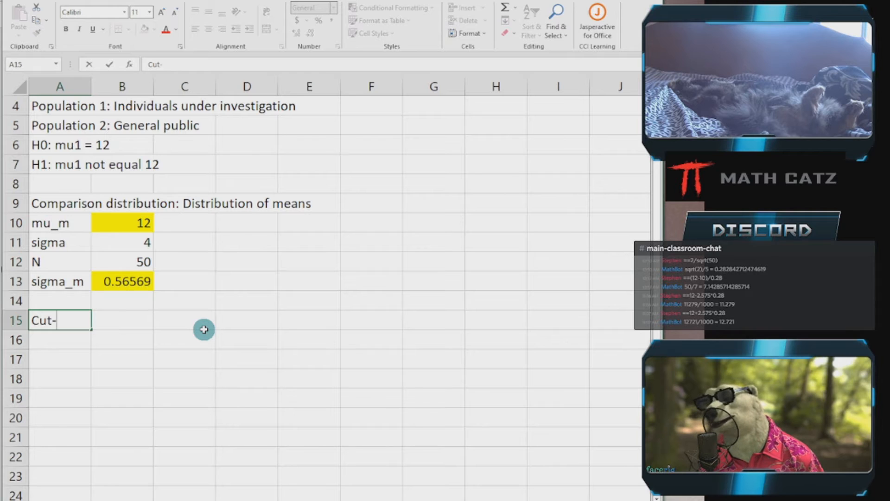
pyautogui.write('off')
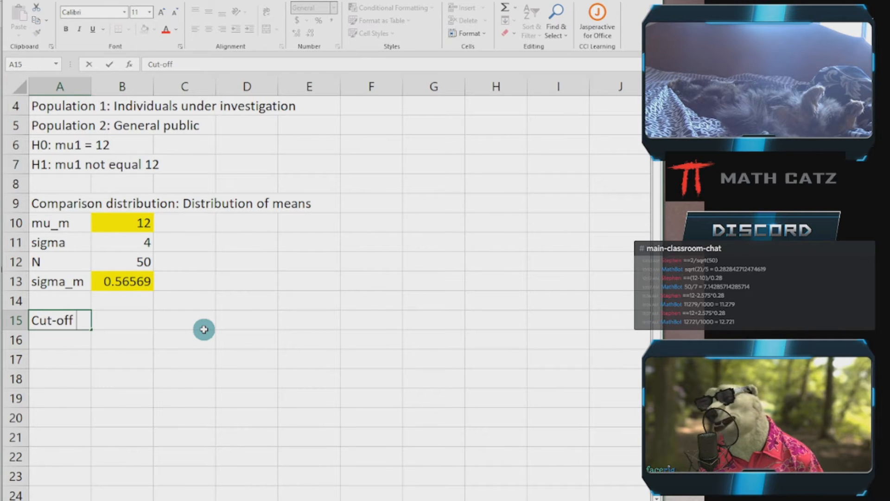
pyautogui.write(' z s')
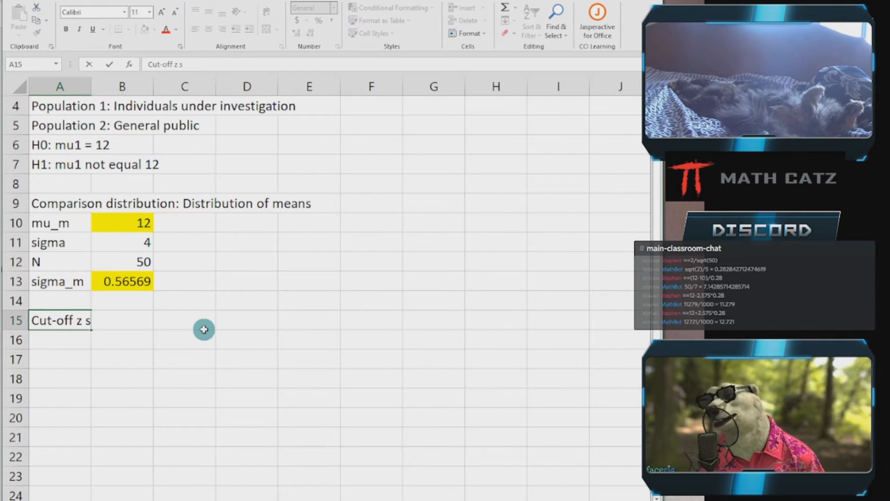
pyautogui.write('core')
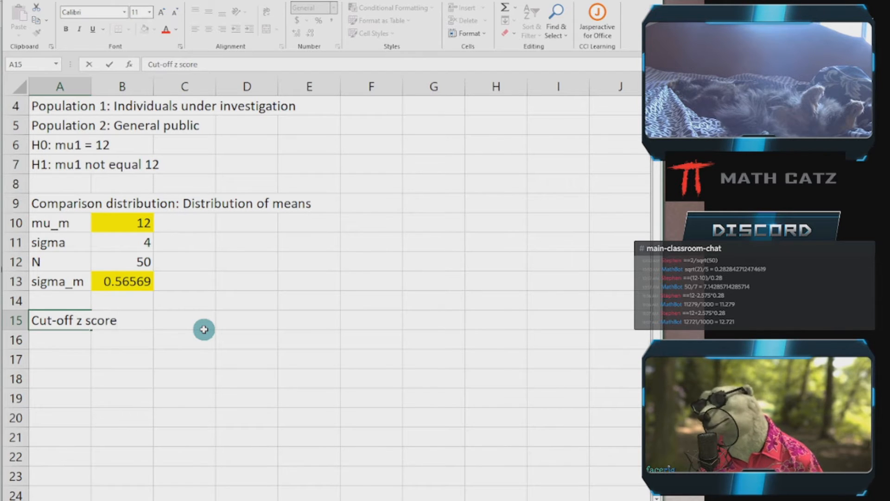
pyautogui.write(',')
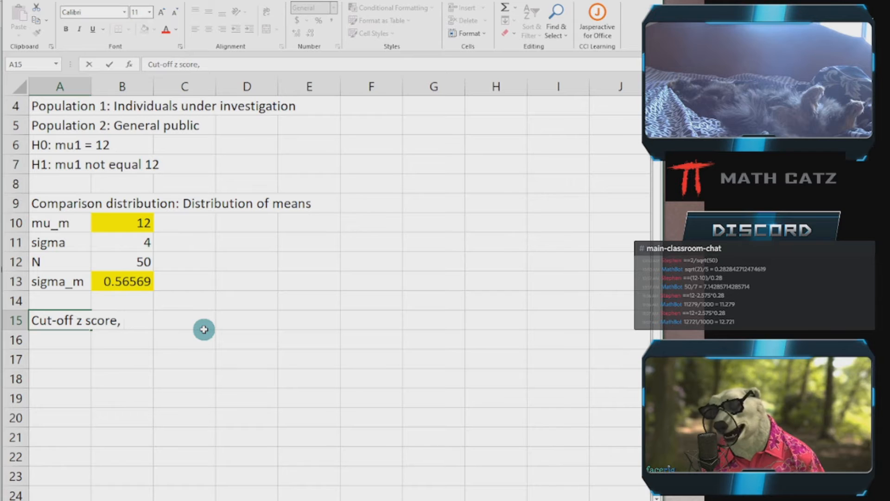
pyautogui.press('BackSpace')
pyautogui.press('BackSpace')
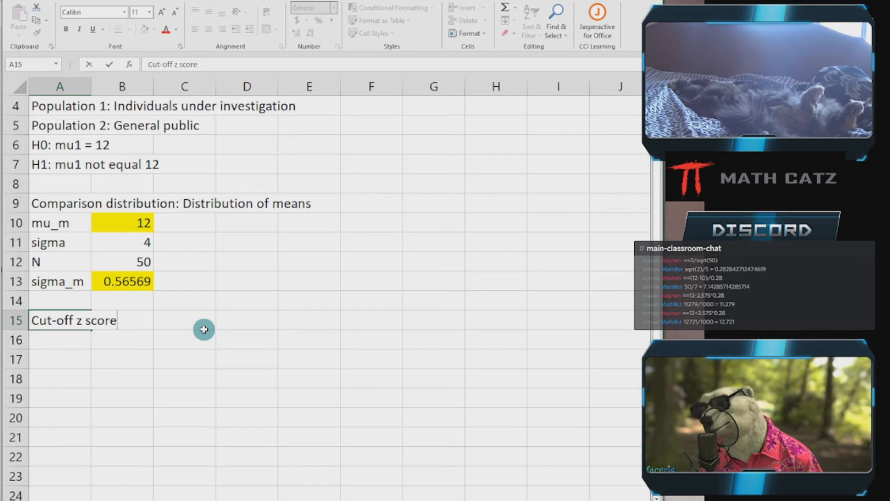
# Label cell A16 "alpha" and enter 0.01 in B16, checking the significance level for exercise 18 in the textbook PDF
pyautogui.click(74, 341)
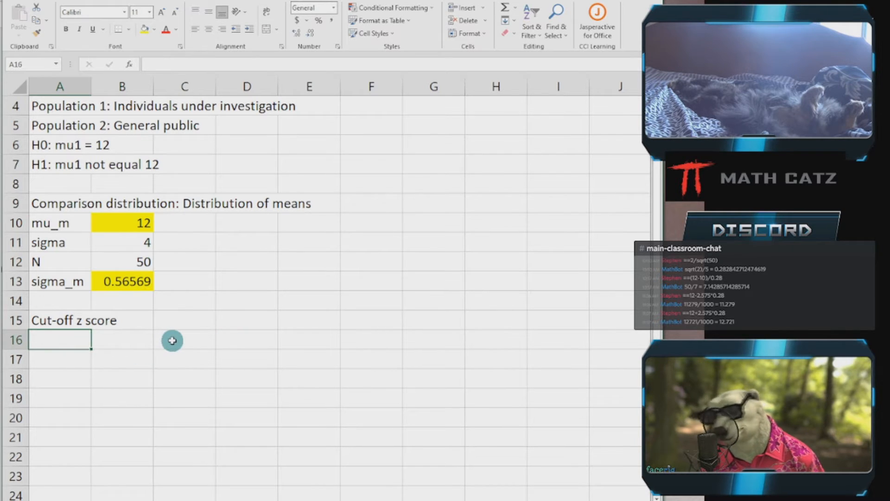
pyautogui.write('alpha')
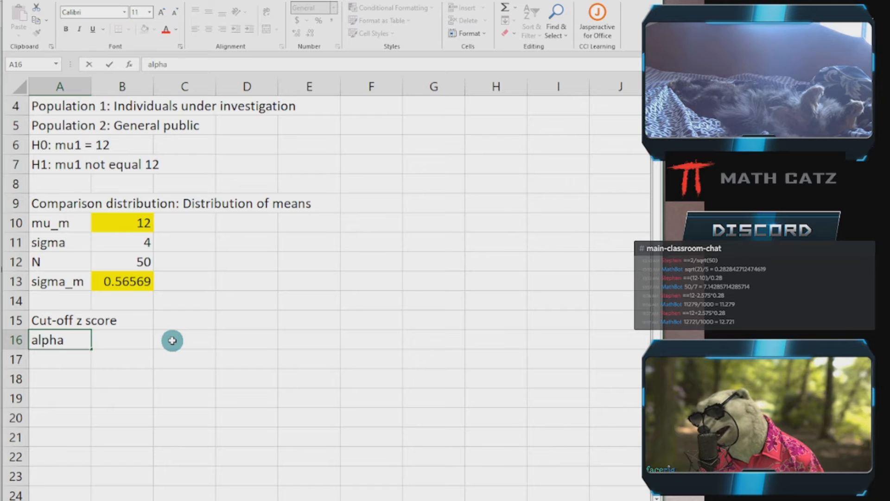
pyautogui.press('Tab')
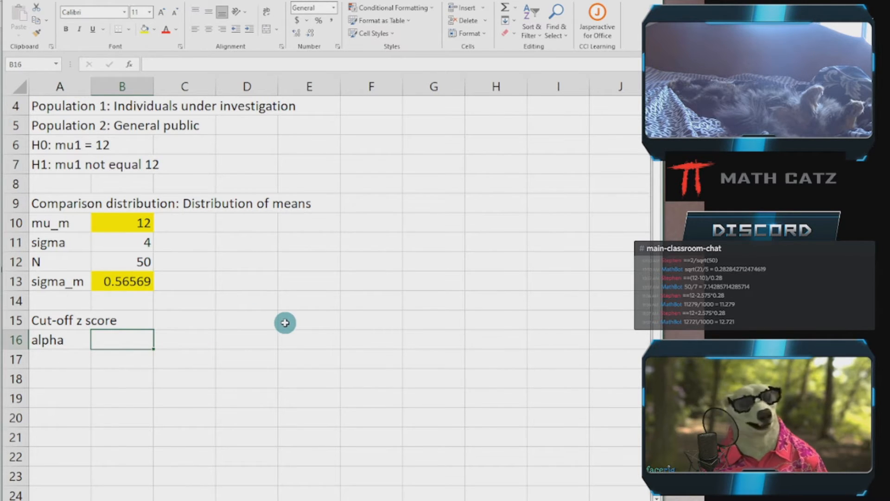
pyautogui.write('0.01')
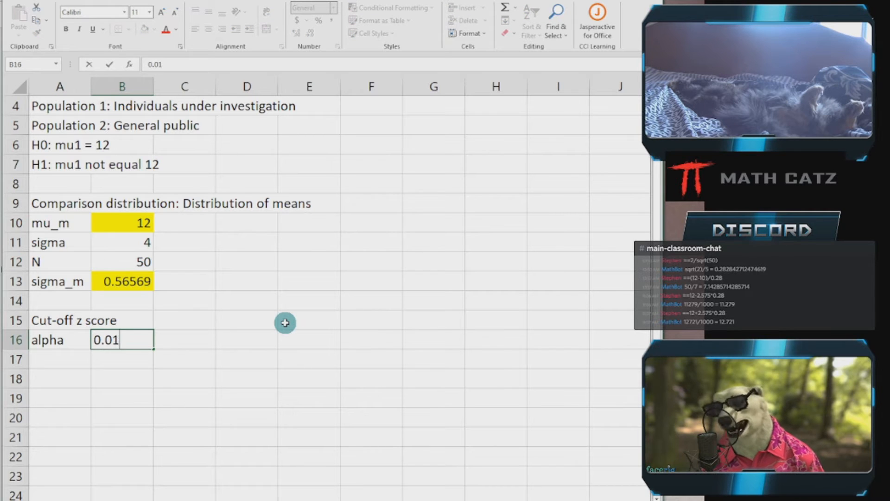
pyautogui.click(287, 323)
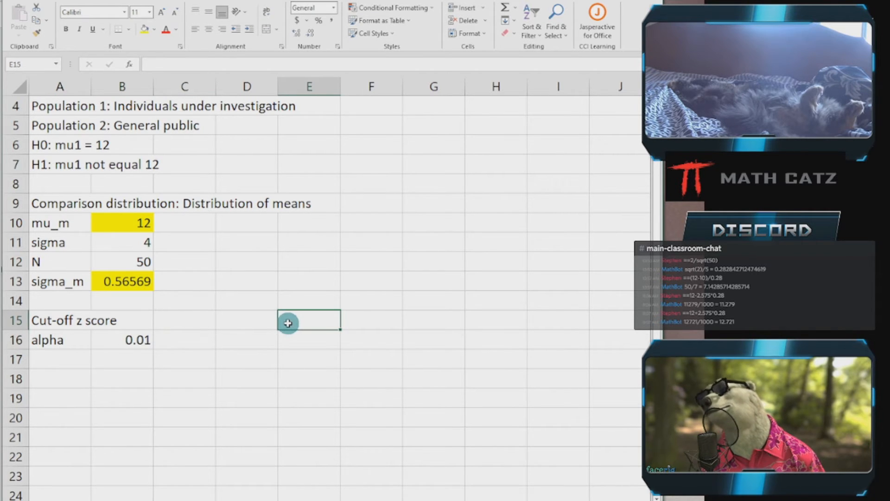
pyautogui.click(127, 341)
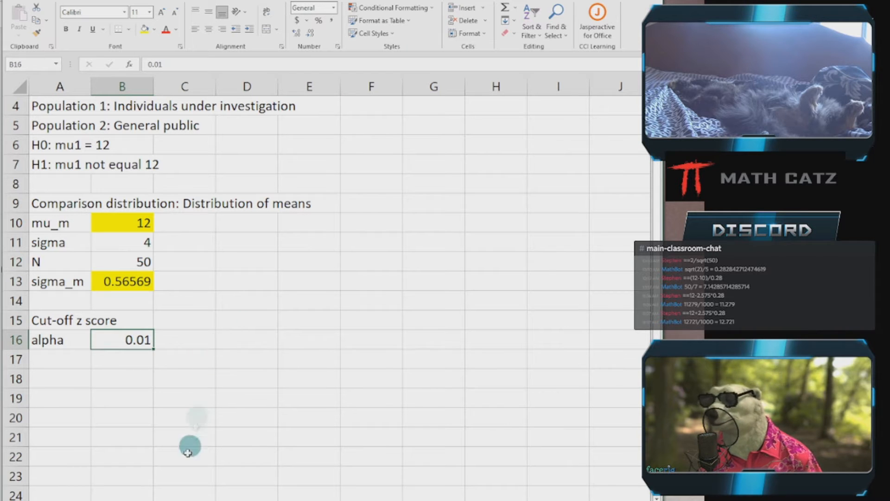
pyautogui.click(77, 479)
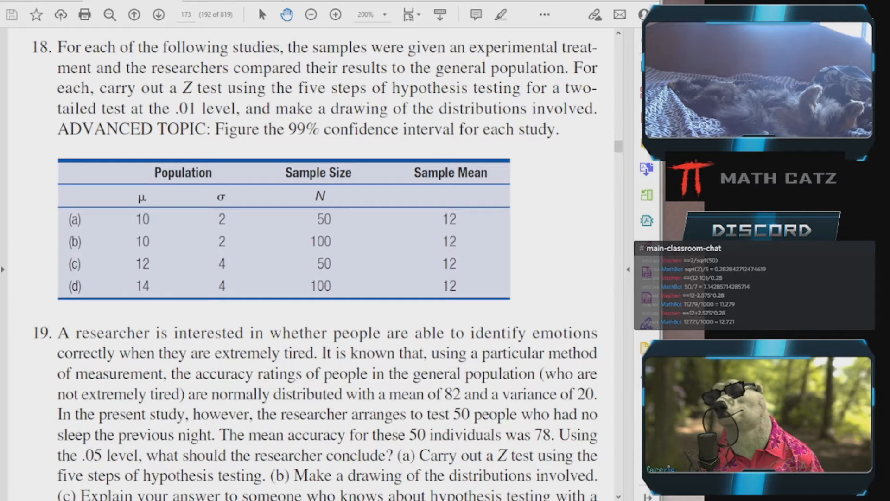
pyautogui.click(177, 473)
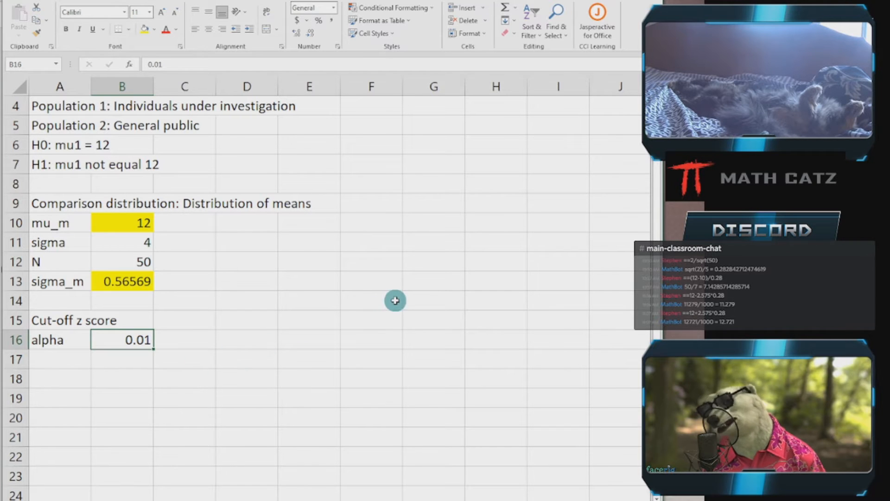
# Draw a bell-shaped normal curve with the Curve shape across columns F to H above row 14, about 0.56" high and 1.79" wide
pyautogui.click(88, 3)
pyautogui.click(136, 21)
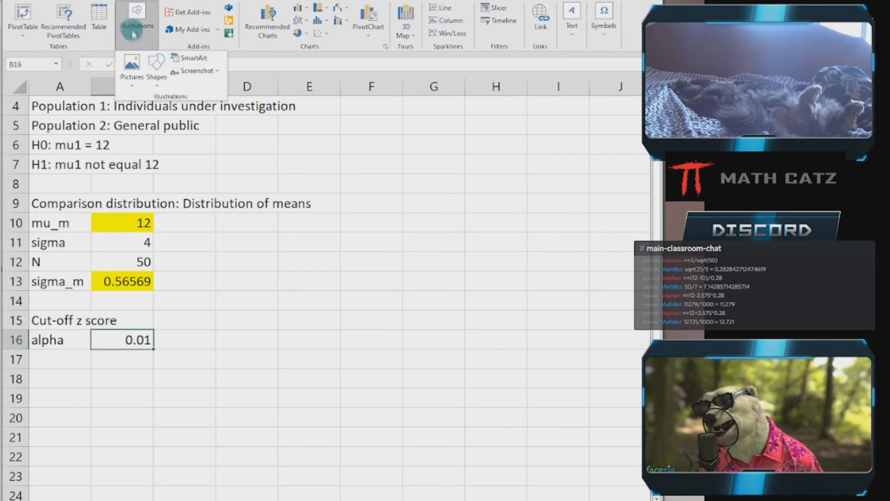
pyautogui.click(157, 74)
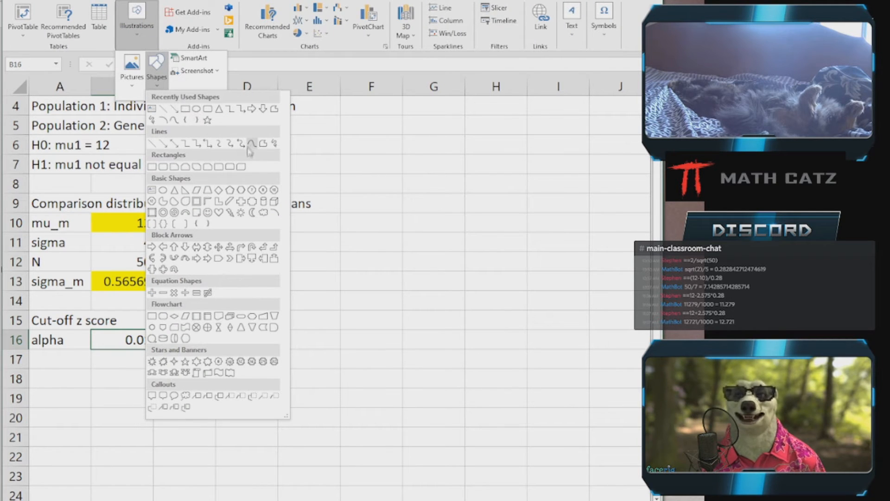
pyautogui.click(502, 258)
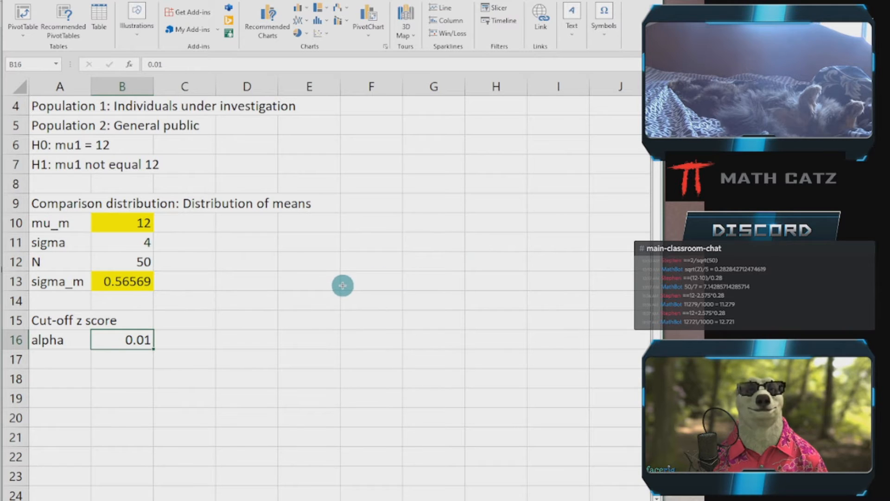
pyautogui.moveTo(344, 285)
pyautogui.mouseDown()
pyautogui.moveTo(386, 273)
pyautogui.moveTo(435, 232)
pyautogui.moveTo(480, 256)
pyautogui.moveTo(473, 267)
pyautogui.moveTo(489, 282)
pyautogui.moveTo(508, 285)
pyautogui.mouseUp()
pyautogui.click(511, 284)
pyautogui.doubleClick(512, 281)
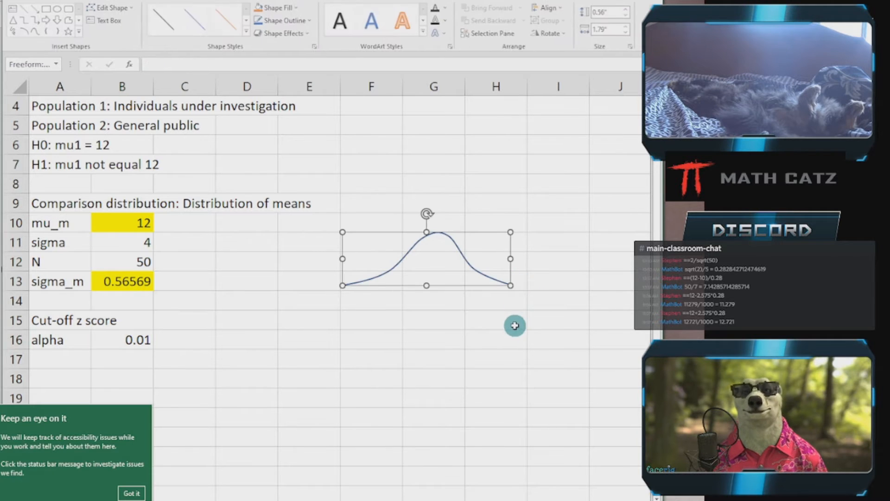
pyautogui.click(427, 355)
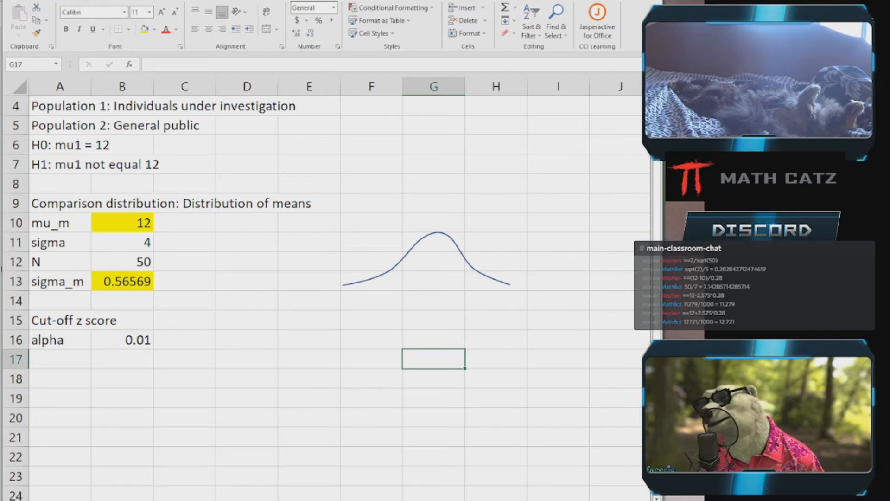
# Draw a horizontal baseline about 2.34" long just beneath the bell curve, extending past both of its ends
pyautogui.click(65, 1)
pyautogui.click(137, 23)
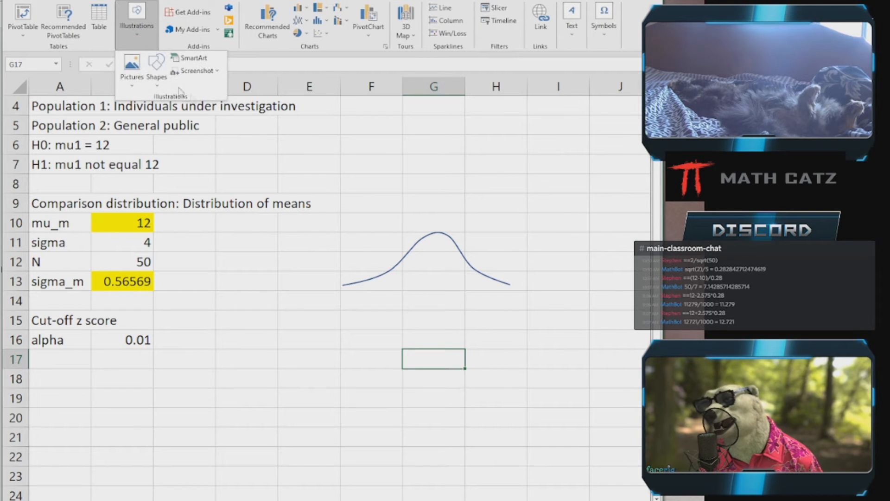
pyautogui.click(156, 70)
pyautogui.click(252, 143)
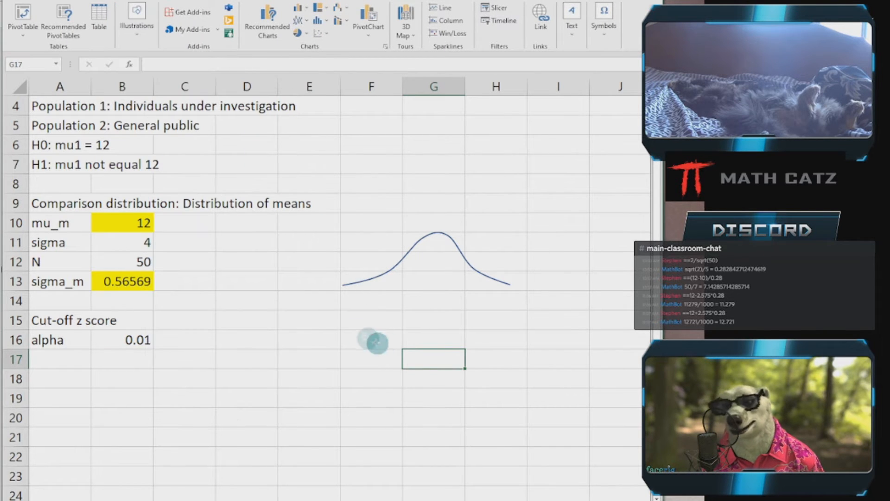
pyautogui.click(320, 291)
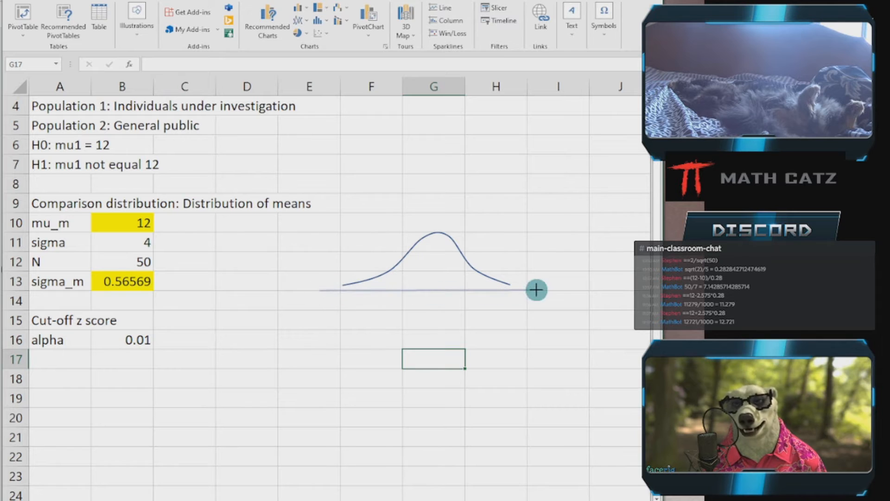
pyautogui.doubleClick(538, 290)
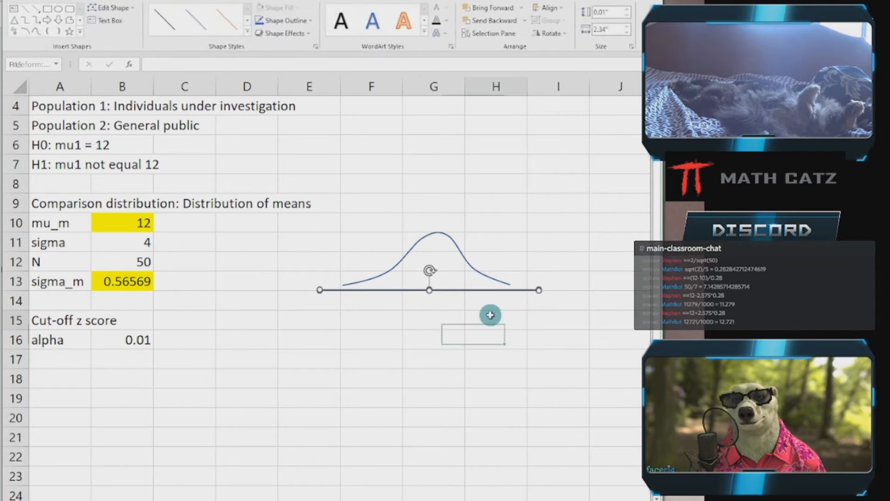
pyautogui.click(489, 316)
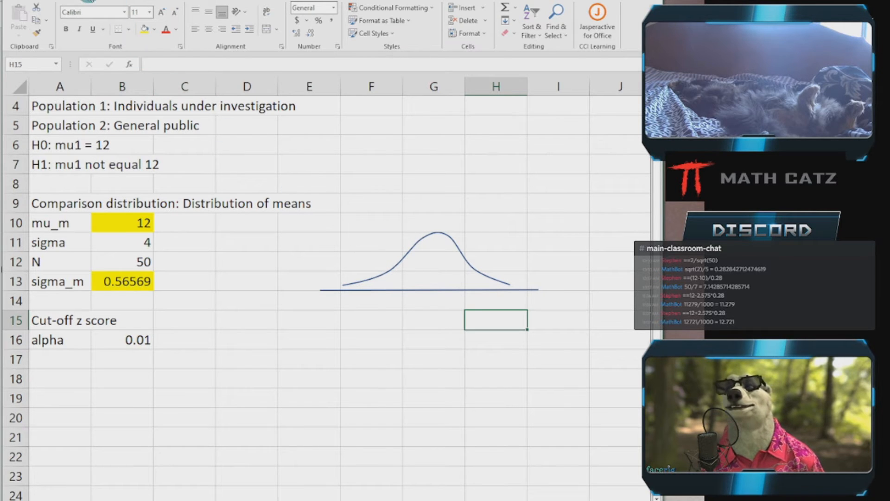
# Draw a short vertical cut-off line about 0.09" tall from the baseline up to the bell curve's left tail
pyautogui.click(92, 1)
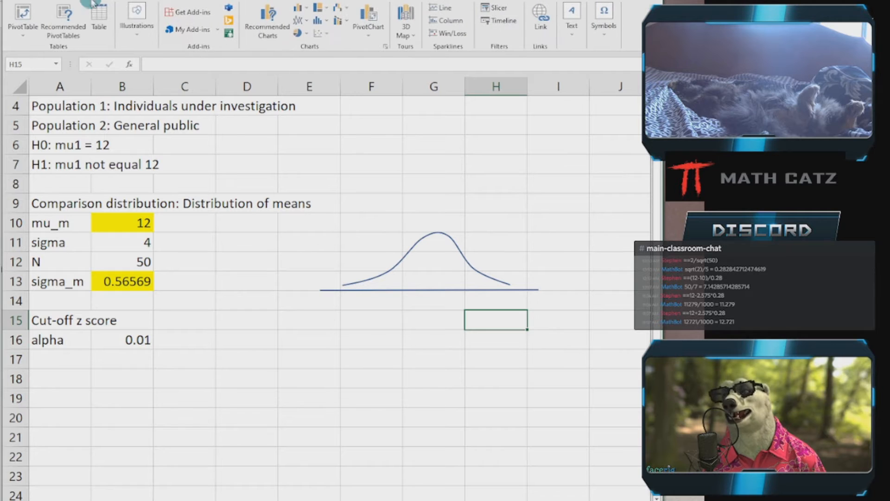
pyautogui.click(137, 21)
pyautogui.click(162, 75)
pyautogui.click(251, 144)
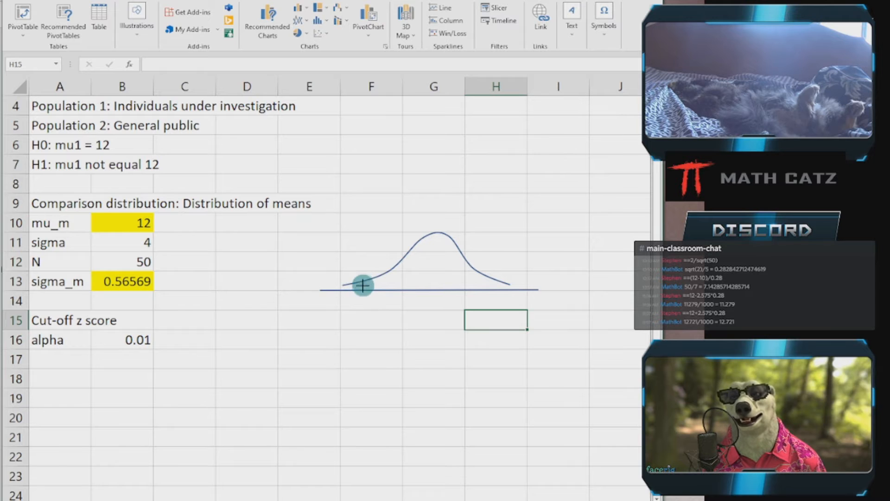
pyautogui.moveTo(363, 290); pyautogui.dragTo(363, 282)
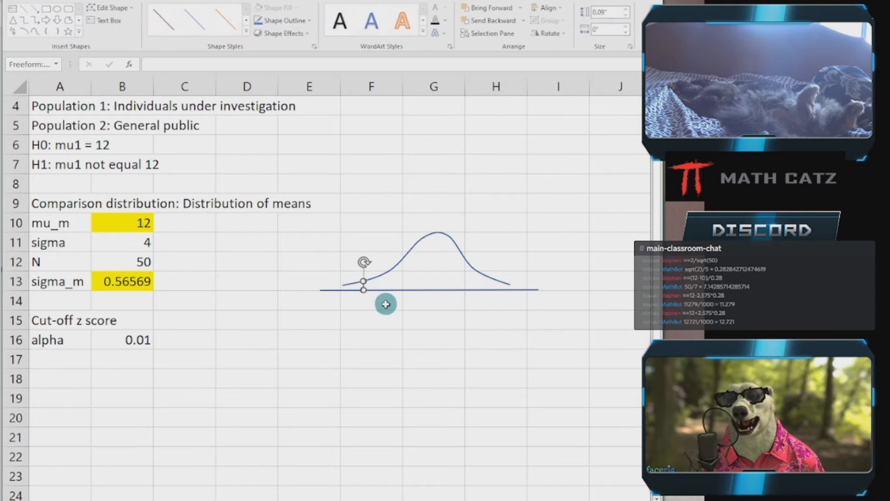
pyautogui.click(371, 302)
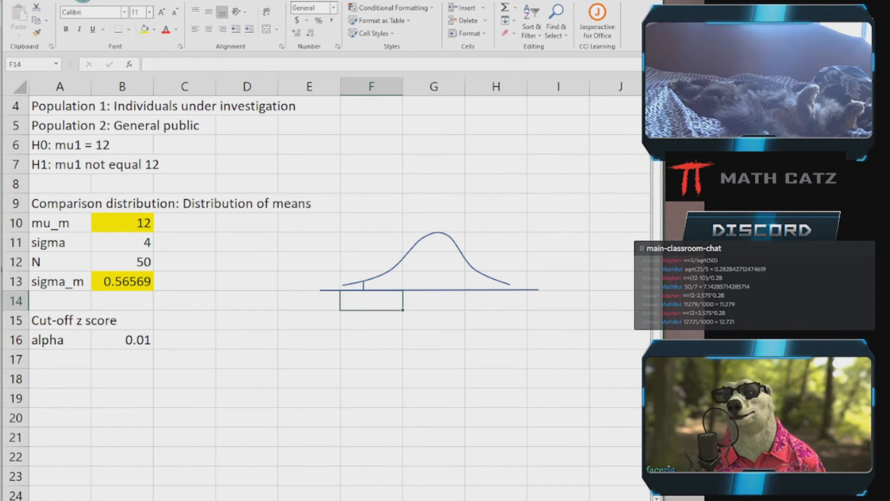
# Draw a short vertical cut-off line under the bell curve's right tail, mirroring the one in the left tail
pyautogui.scroll(-1, 134, 18)
pyautogui.click(137, 18)
pyautogui.click(156, 69)
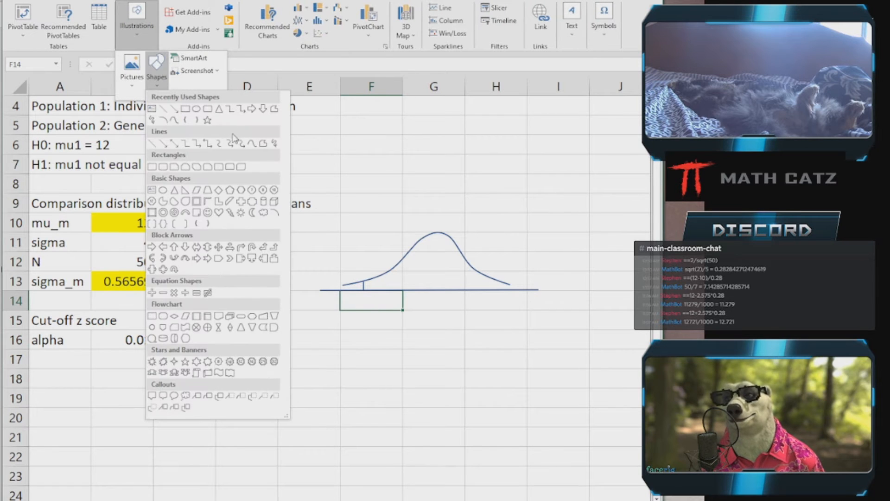
pyautogui.click(253, 145)
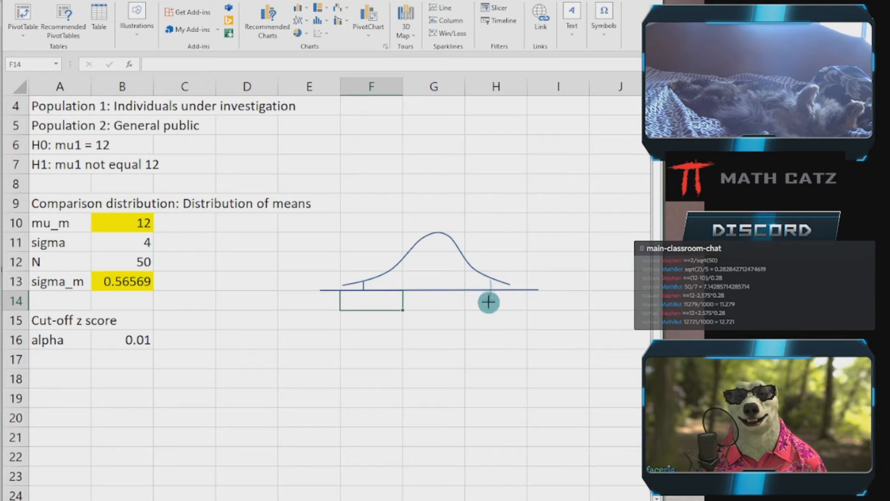
pyautogui.moveTo(491, 287); pyautogui.dragTo(491, 280)
pyautogui.click(473, 315)
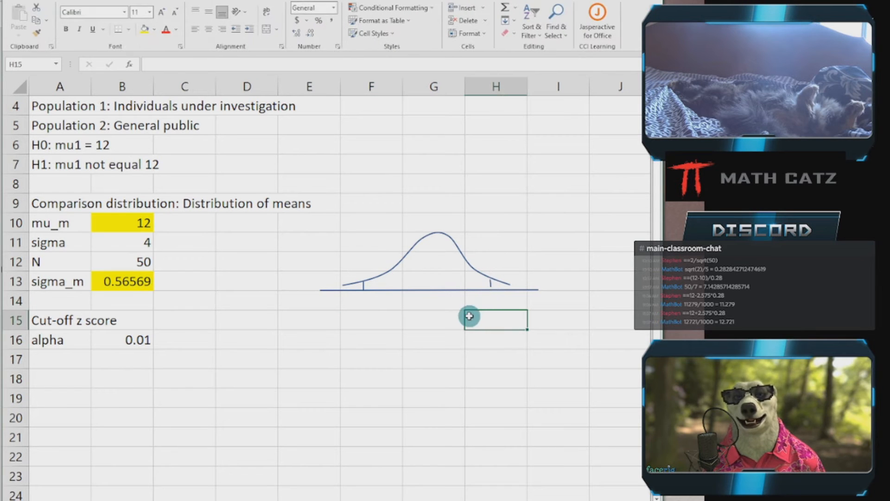
# Label the bell curve's areas with 0.5% for the tails in H12 and E12 and 99% for the middle in G10
pyautogui.click(514, 261)
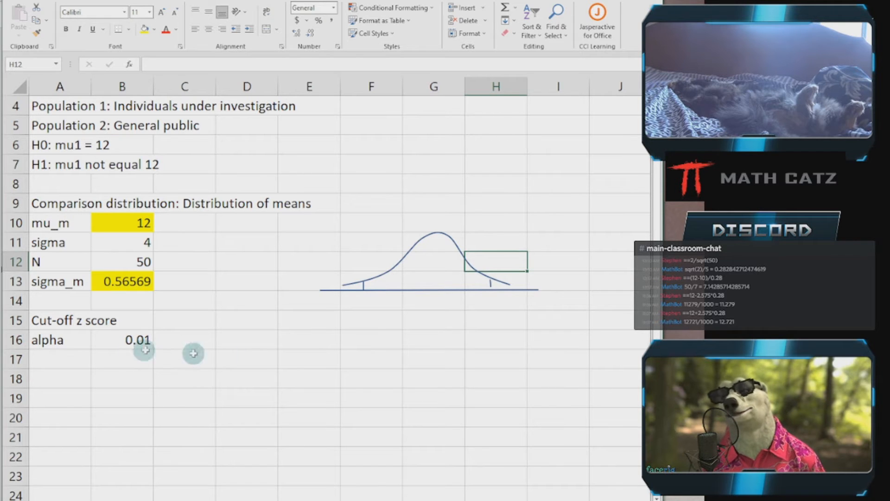
pyautogui.write('0.5')
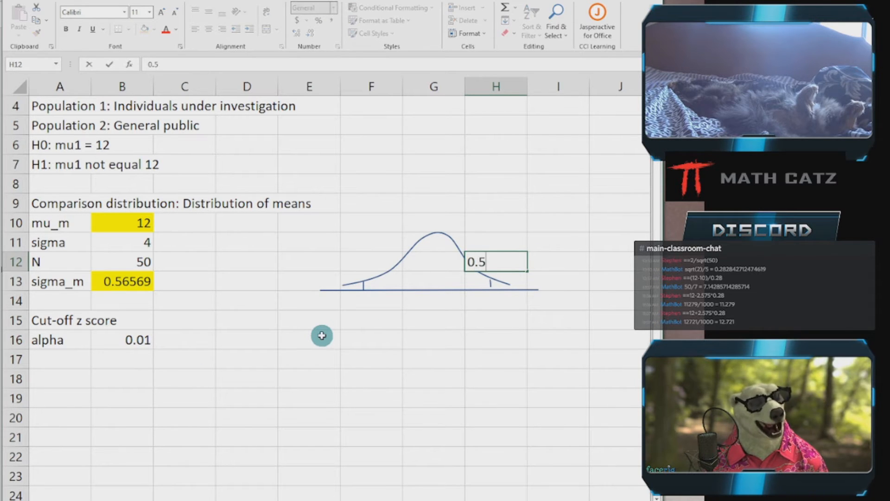
pyautogui.press('Return')
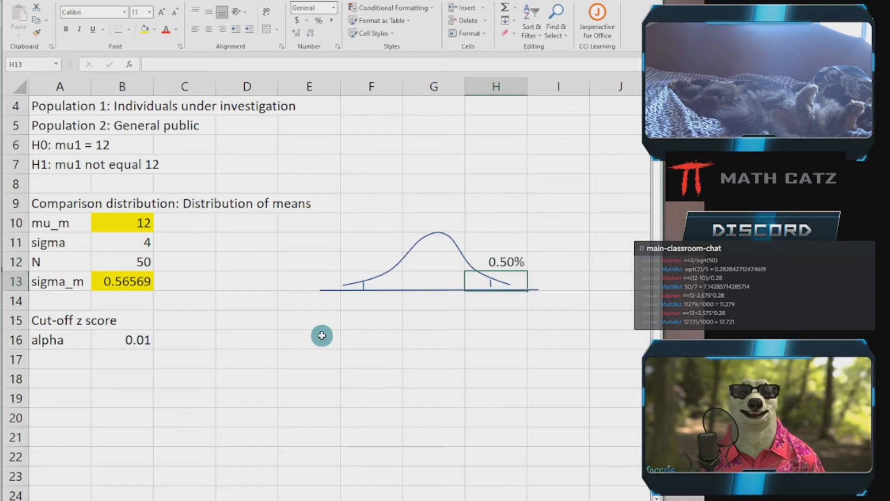
pyautogui.click(319, 259)
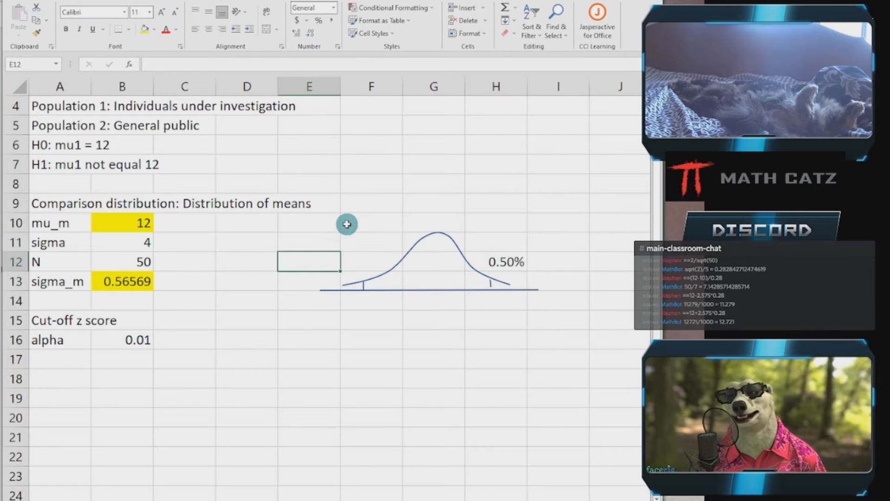
pyautogui.write('0.5')
pyautogui.press('Return')
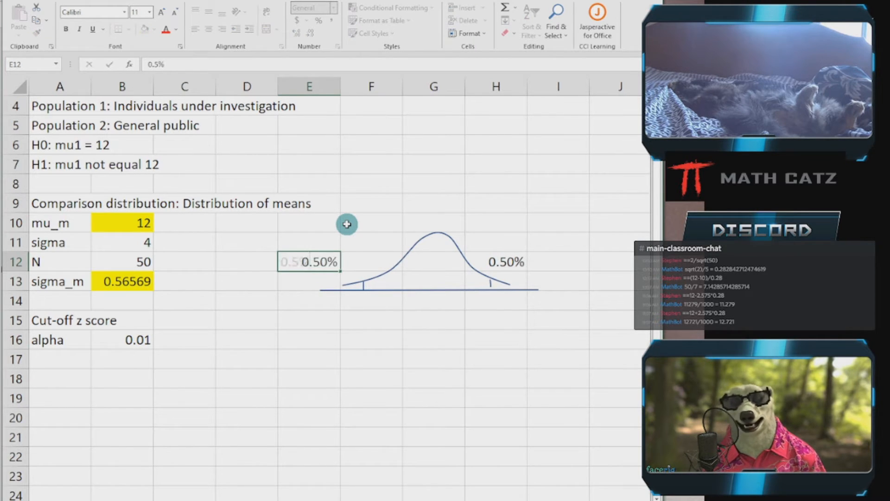
pyautogui.click(423, 218)
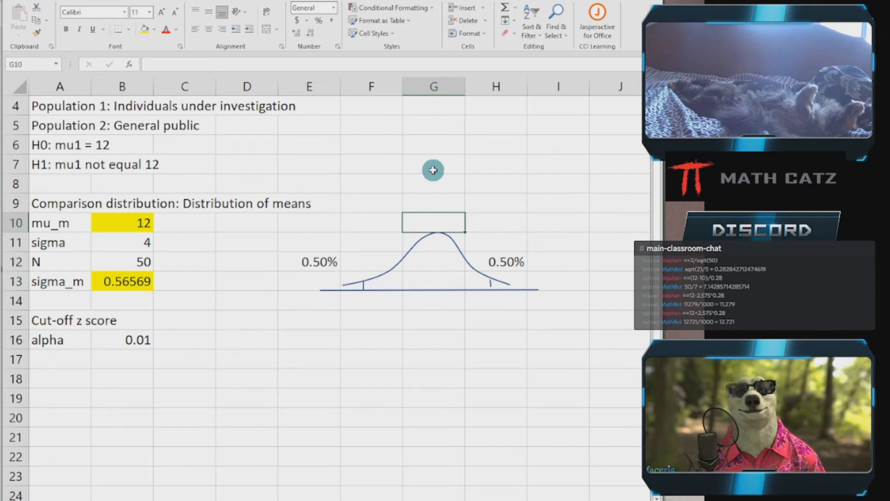
pyautogui.write('99')
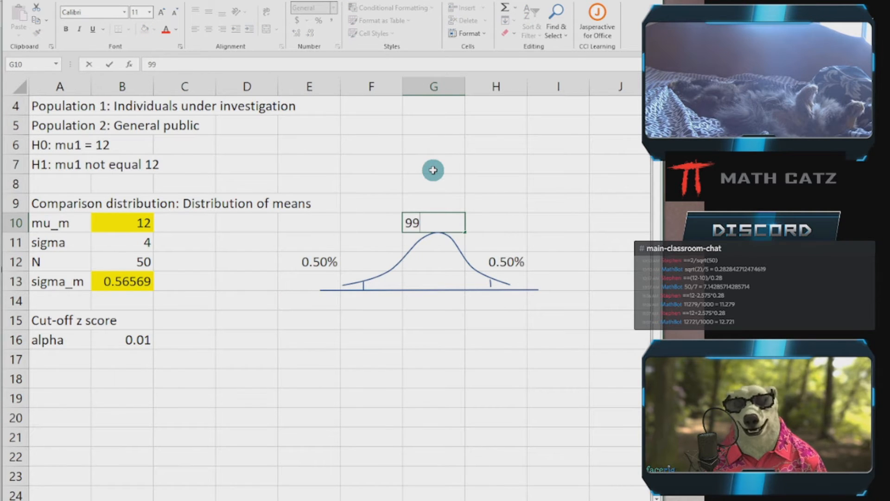
pyautogui.press('Return')
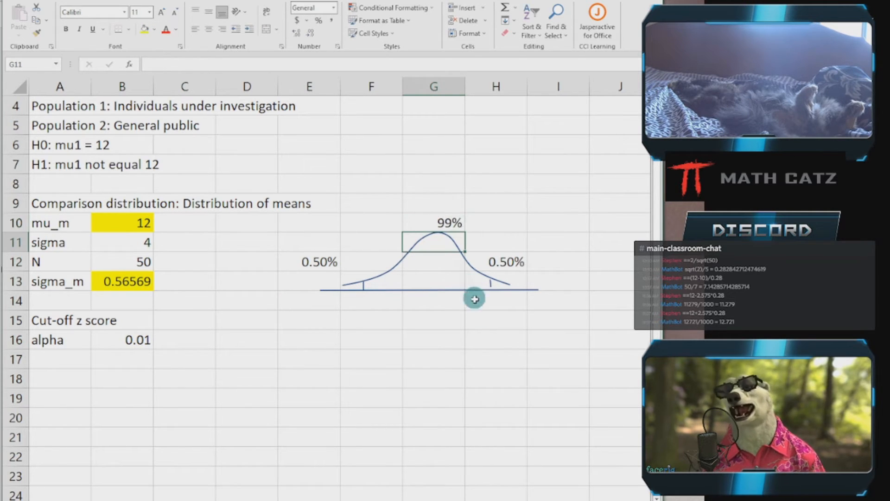
# Write the label "z_cut-off" in cell A17, below alpha
pyautogui.click(109, 338)
pyautogui.scroll(-2, 201, 348)
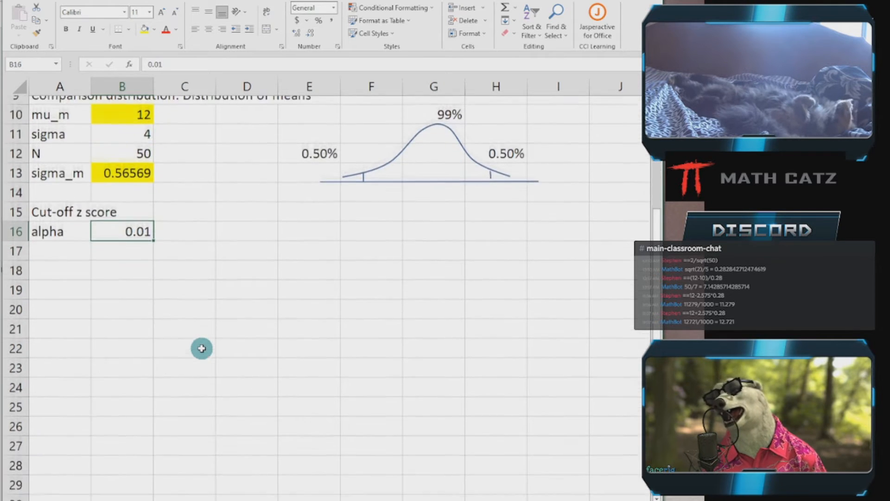
pyautogui.scroll(1, 201, 348)
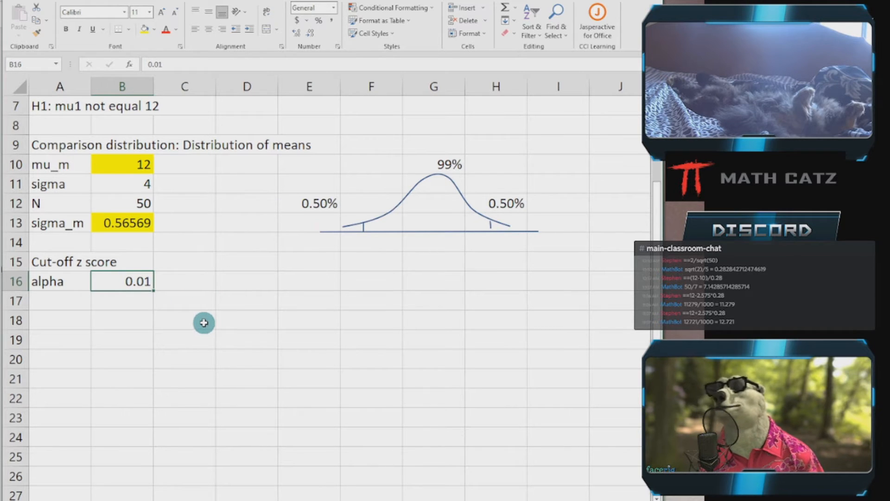
pyautogui.click(58, 303)
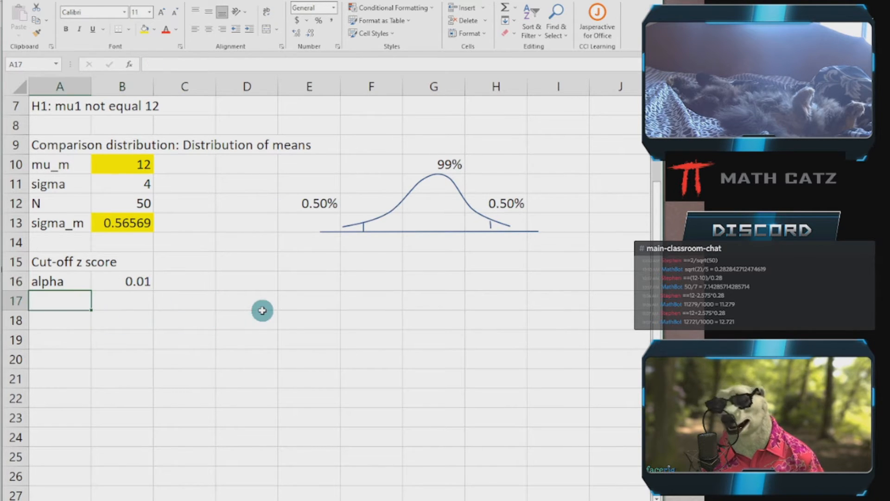
pyautogui.write('z')
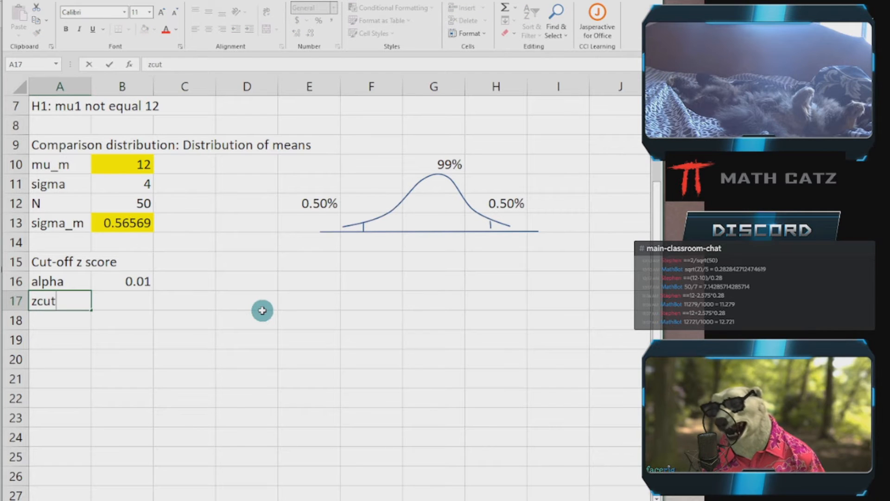
pyautogui.write('_cut-off')
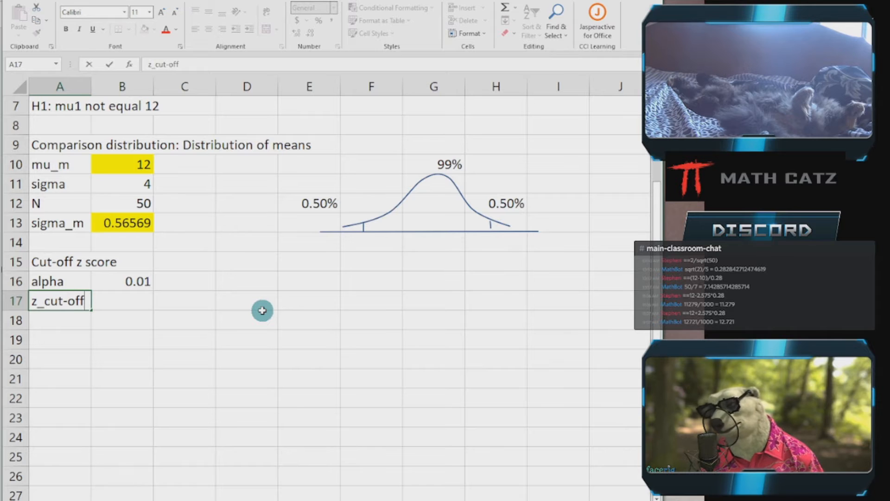
pyautogui.press('Tab')
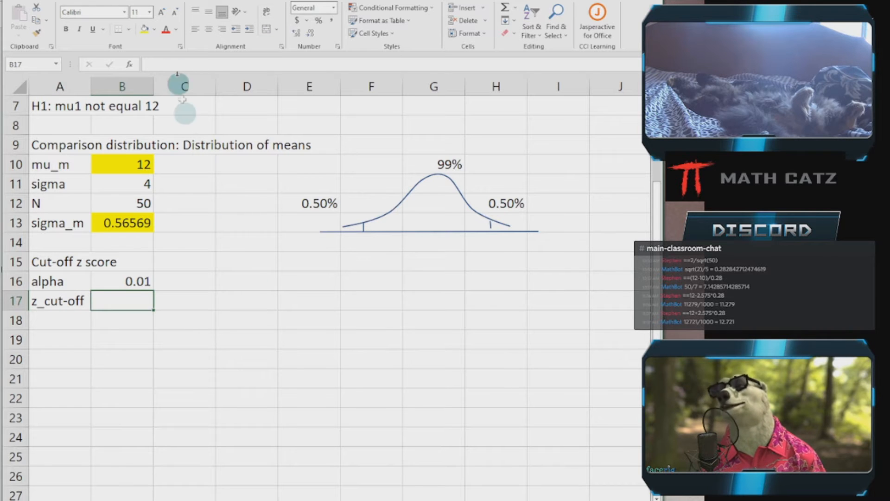
# Search the insertable functions for "normal" to fill cell B17, and browse the results down to the NORM functions
pyautogui.click(131, 64)
pyautogui.moveTo(503, 221); pyautogui.dragTo(398, 262)
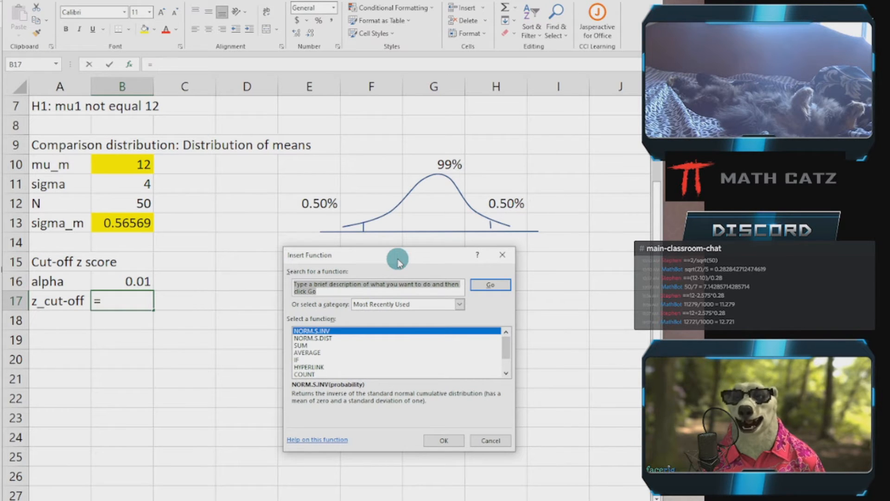
pyautogui.write('normal')
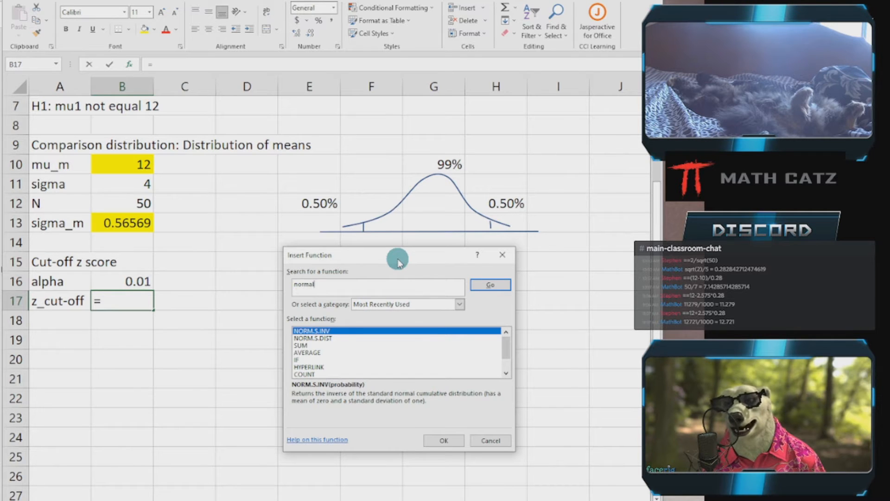
pyautogui.press('Return')
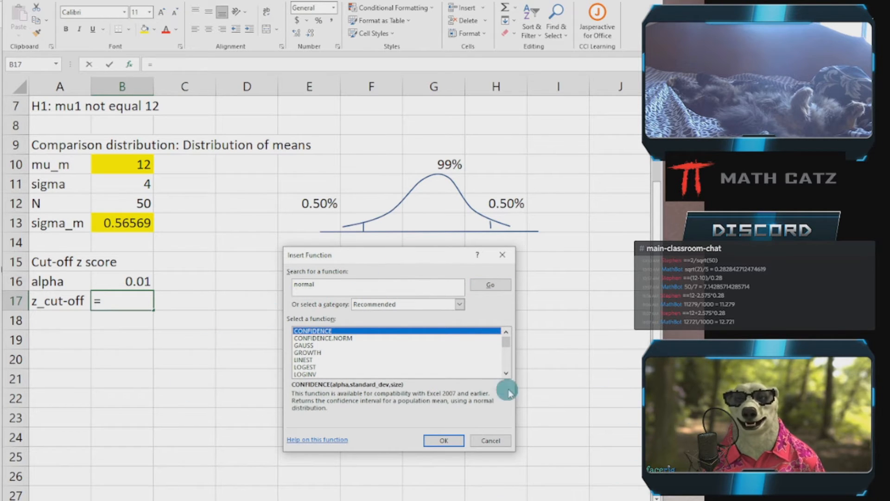
pyautogui.click(507, 373)
pyautogui.click(507, 373)
pyautogui.click(507, 374)
pyautogui.click(506, 373)
pyautogui.click(507, 373)
pyautogui.click(506, 373)
pyautogui.click(506, 373)
pyautogui.click(507, 373)
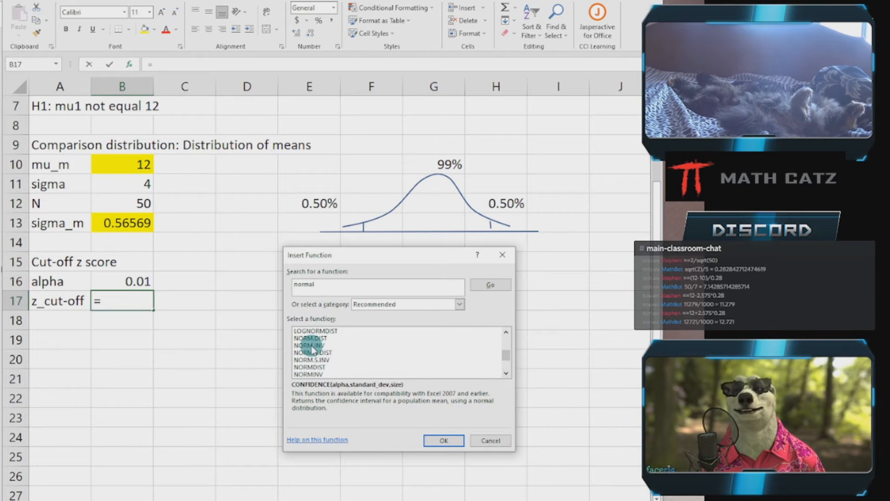
# Compare the descriptions of NORM.S.DIST and NORM.S.INV, and insert NORM.S.INV into B17
pyautogui.click(330, 353)
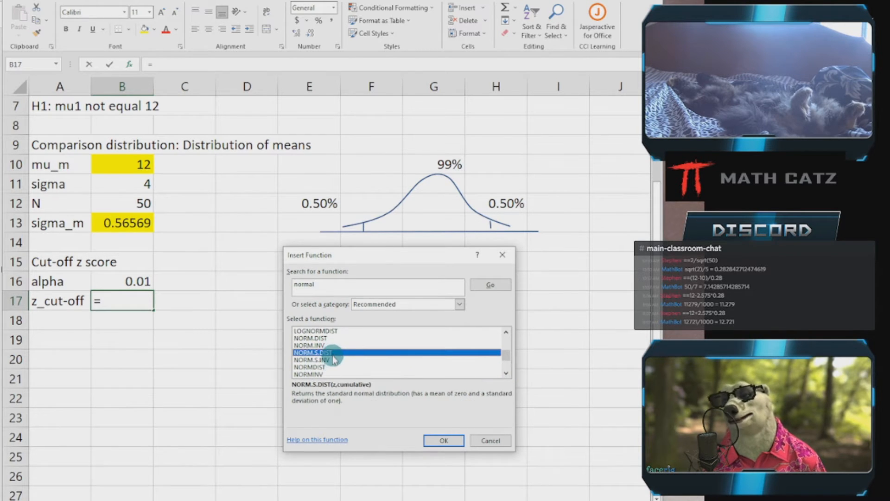
pyautogui.click(333, 360)
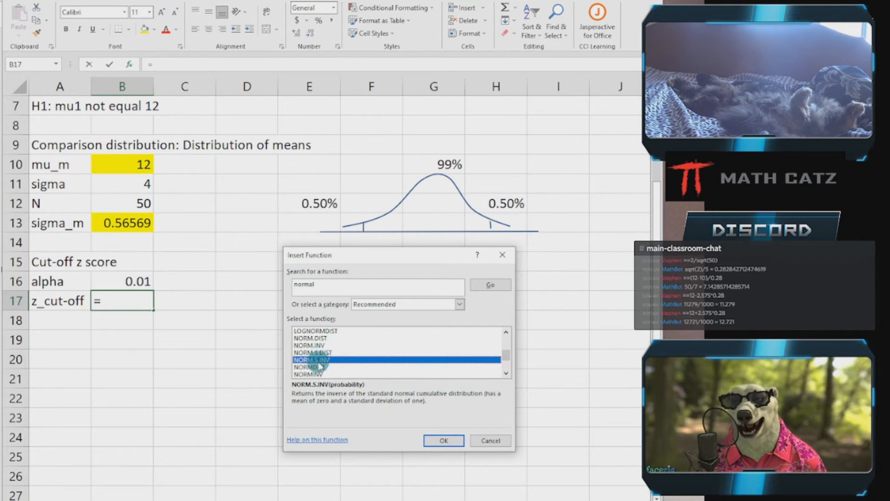
pyautogui.click(334, 354)
pyautogui.click(334, 360)
pyautogui.click(336, 353)
pyautogui.click(338, 361)
pyautogui.click(336, 354)
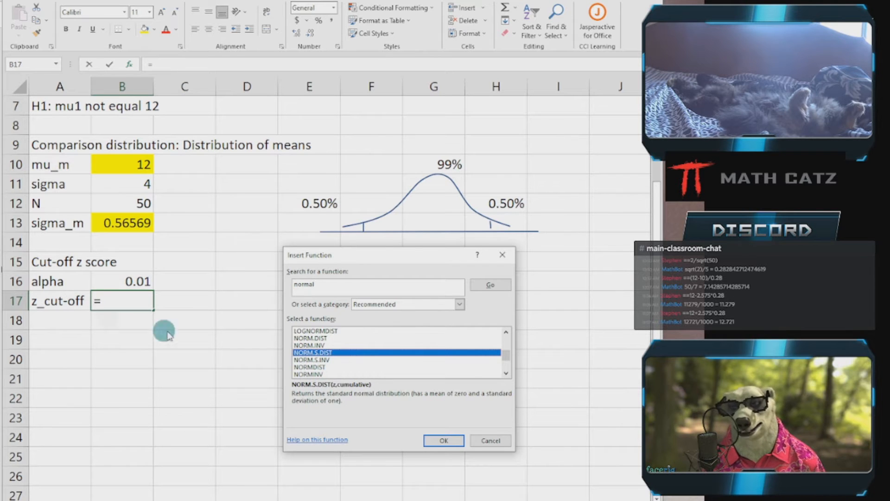
pyautogui.click(319, 360)
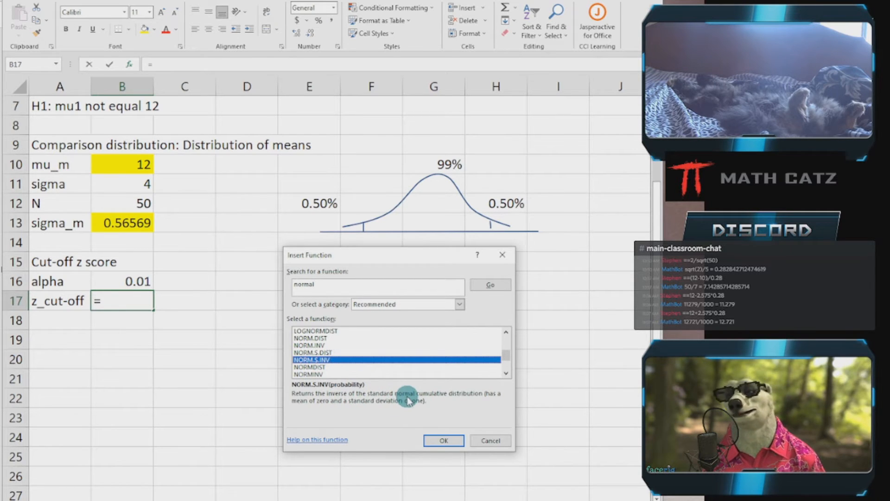
pyautogui.click(445, 441)
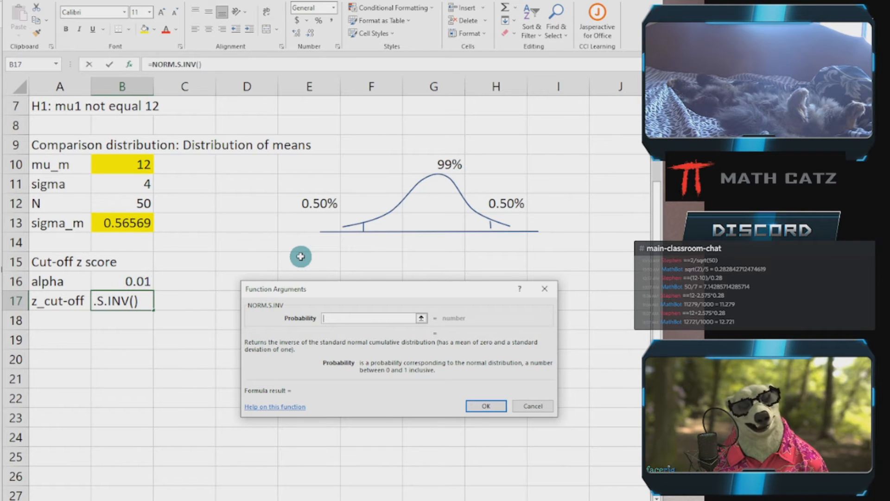
# Try 99.5% and 0.5% as the NORM.S.INV probability to compare the upper-tail and lower-tail cut-offs, returning to 99.5%
pyautogui.write('99')
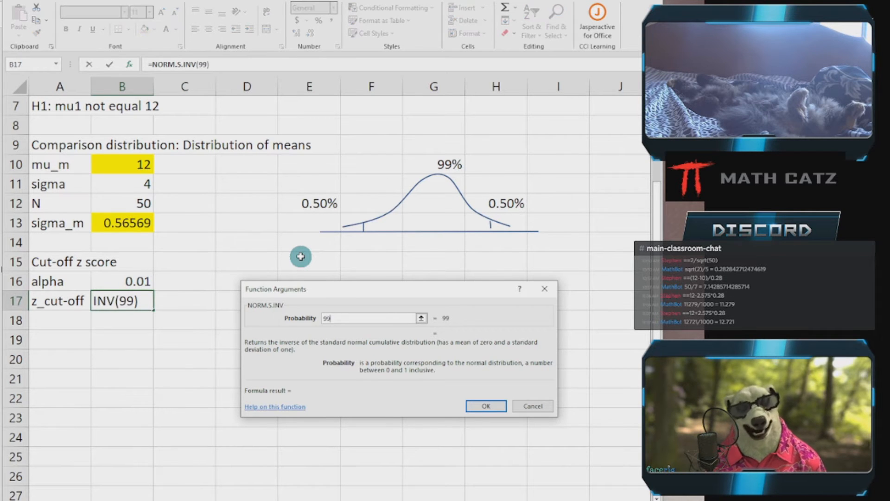
pyautogui.write('.5%')
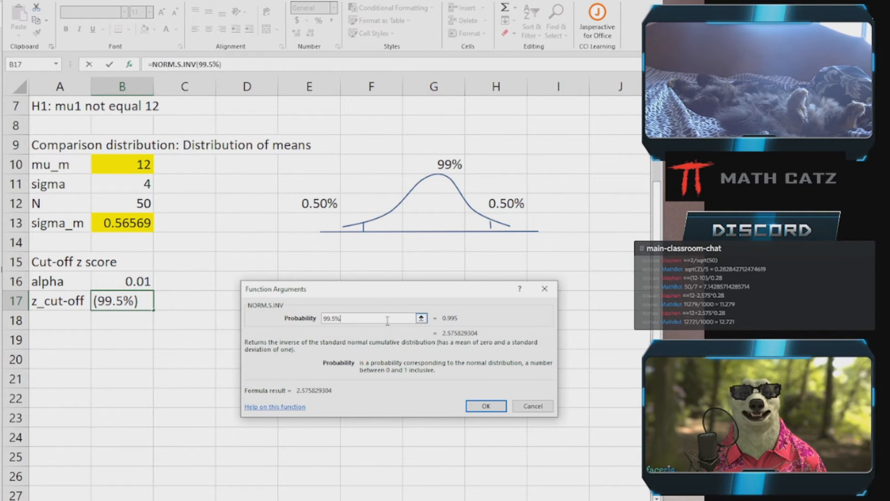
pyautogui.press('BackSpace')
pyautogui.press('BackSpace')
pyautogui.press('BackSpace')
pyautogui.press('BackSpace')
pyautogui.press('BackSpace')
pyautogui.write('0.5%')
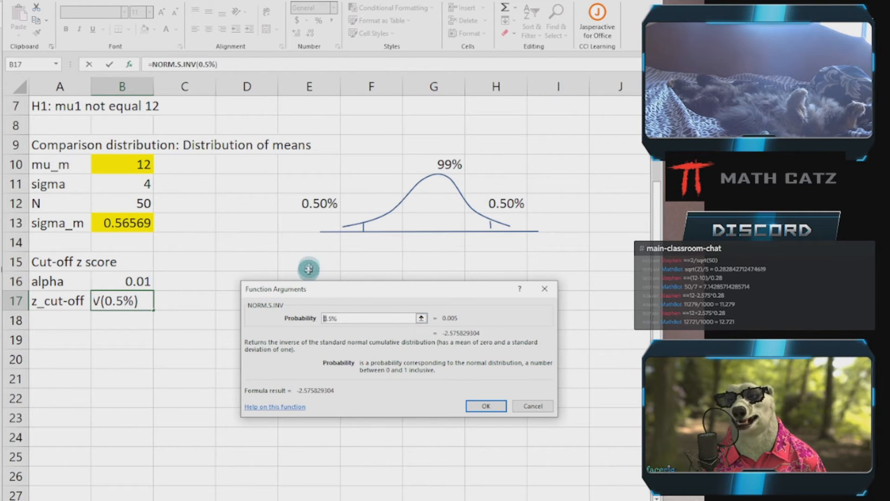
pyautogui.press('BackSpace')
pyautogui.write('99')
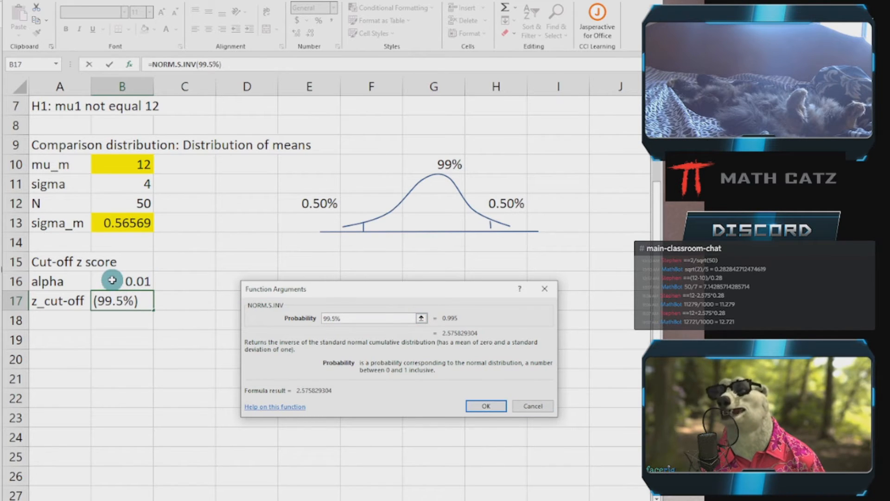
# Try half of alpha, B16/2, as the NORM.S.INV probability
pyautogui.moveTo(347, 317); pyautogui.dragTo(297, 320)
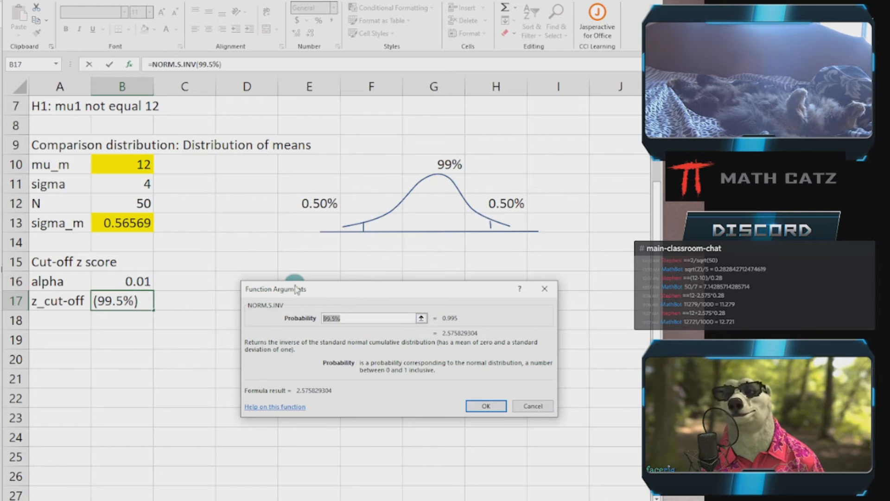
pyautogui.press('BackSpace')
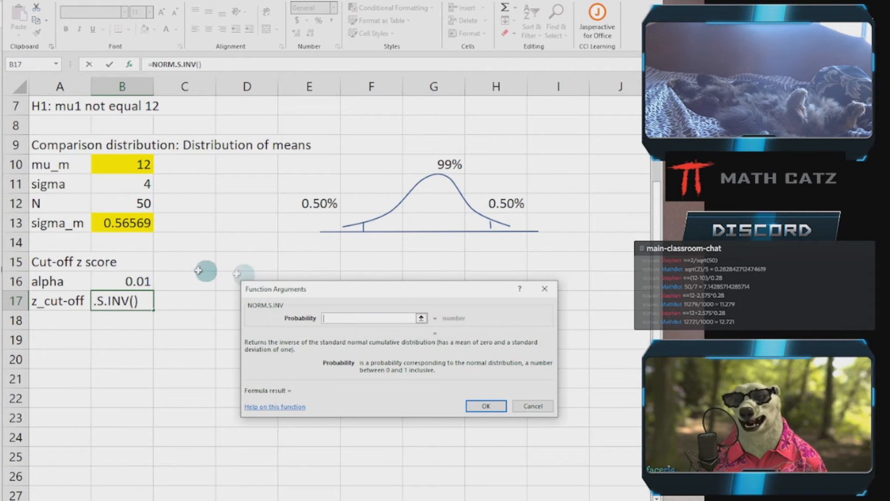
pyautogui.click(127, 281)
pyautogui.write('/2')
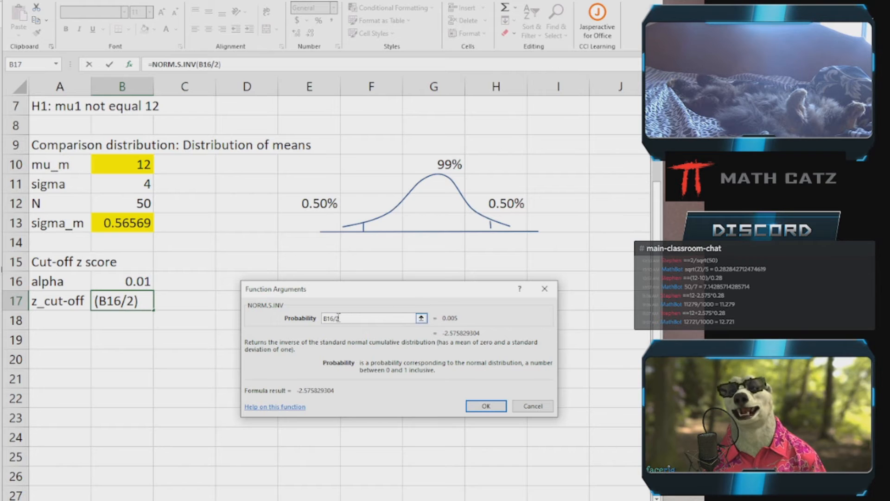
# Set the NORM.S.INV probability to 99.5% and confirm the formula in B17
pyautogui.write('99.')
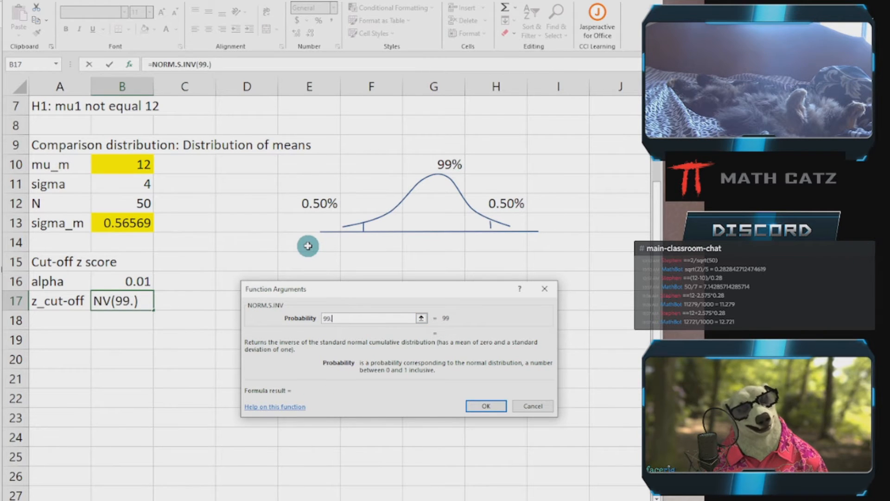
pyautogui.write('5%')
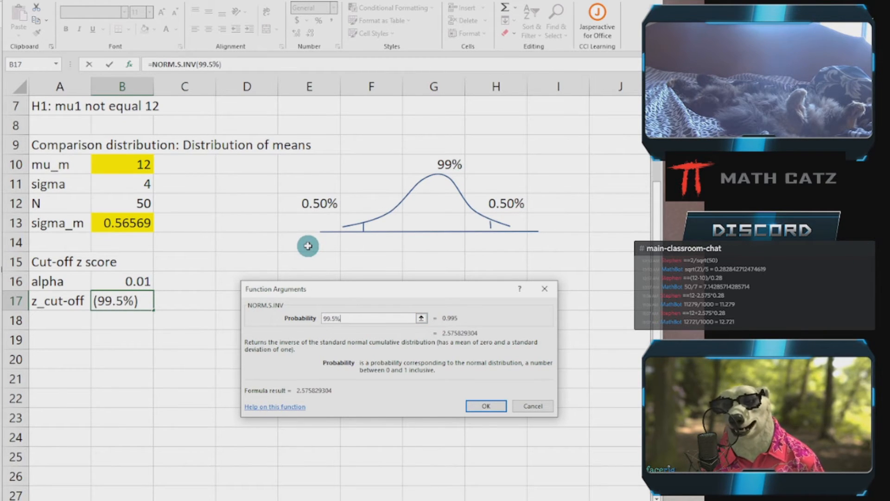
pyautogui.click(483, 406)
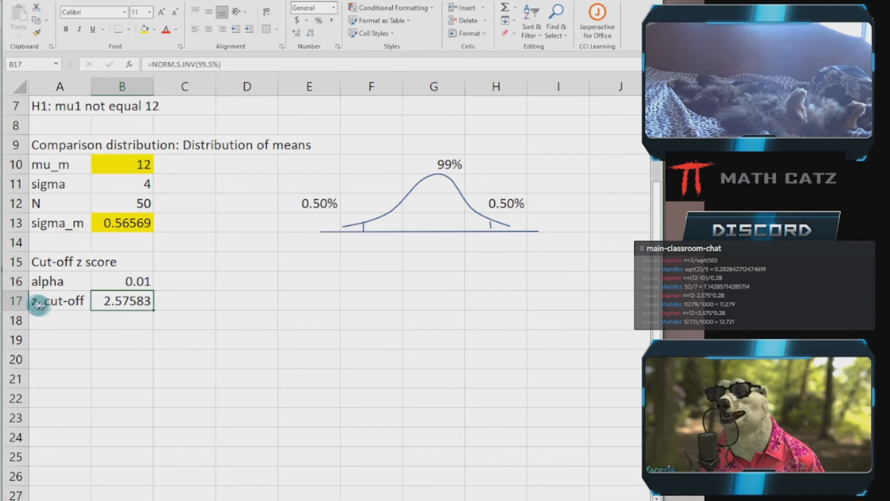
# Note "(+-)" in C17 beside the cut-off z score to mark it as two-sided
pyautogui.click(190, 298)
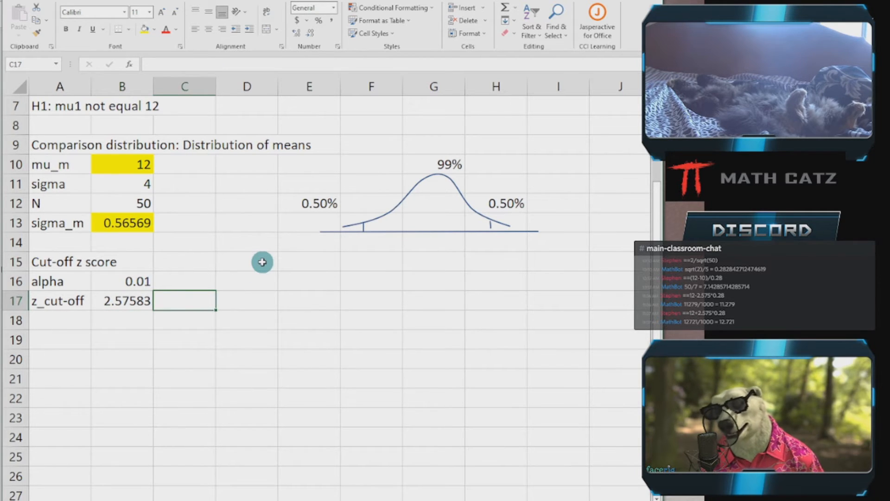
pyautogui.write('(+-')
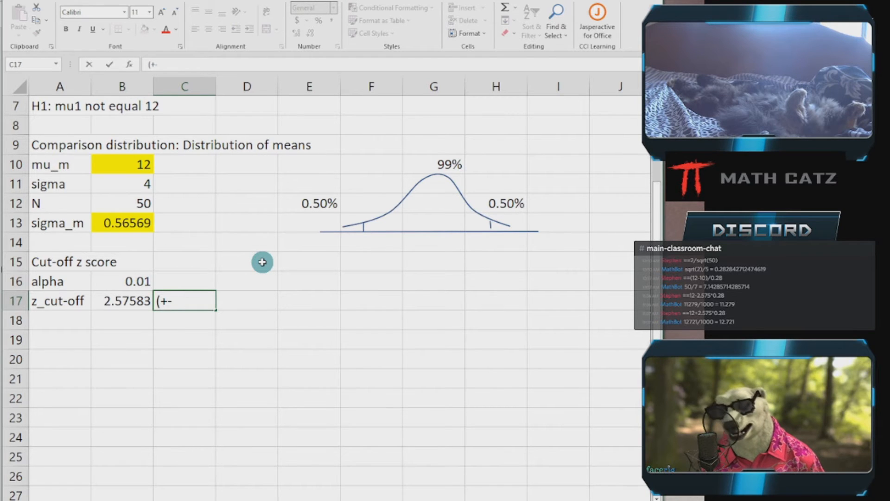
pyautogui.write(')')
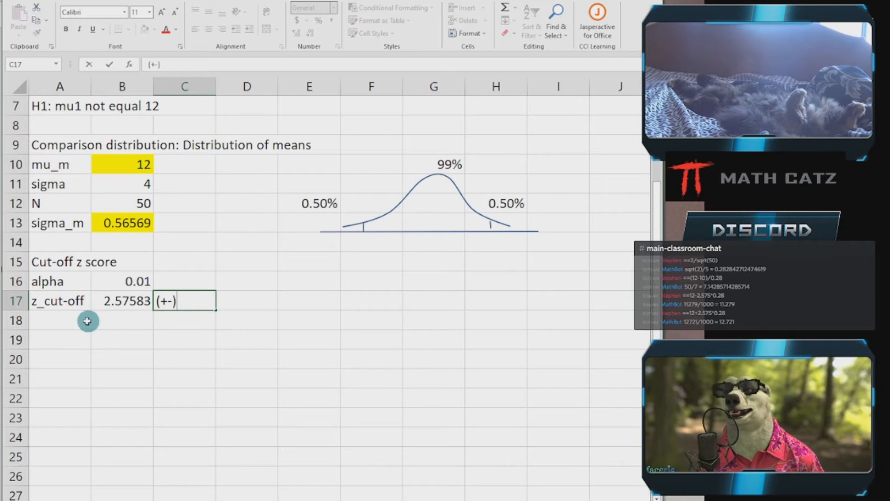
# Add the section heading "Observed score" in A19 and the label "M" in A20
pyautogui.click(66, 337)
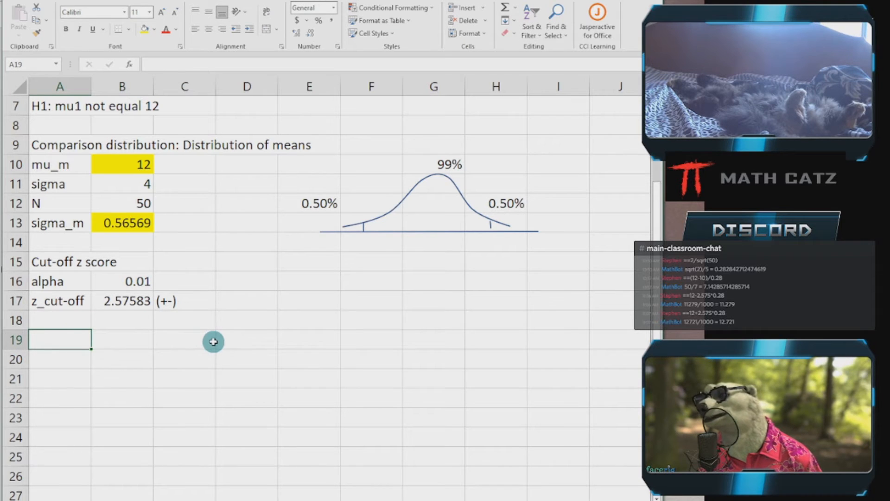
pyautogui.write('Observ')
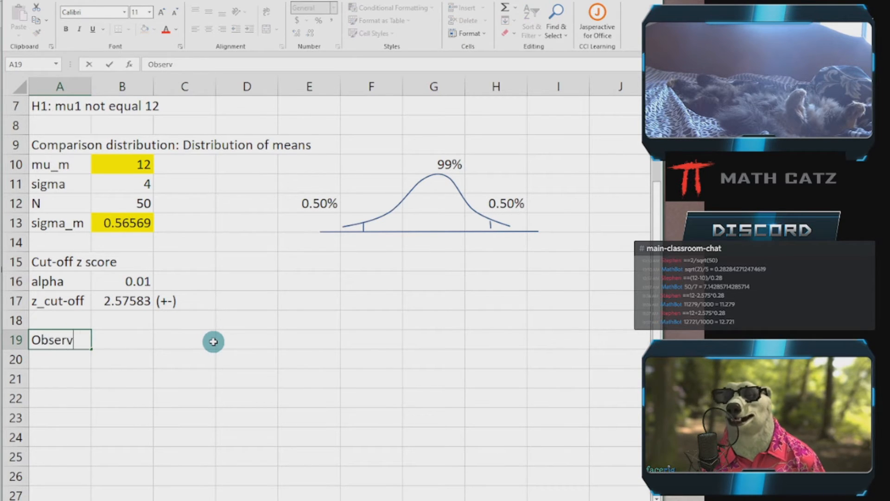
pyautogui.write('ed score')
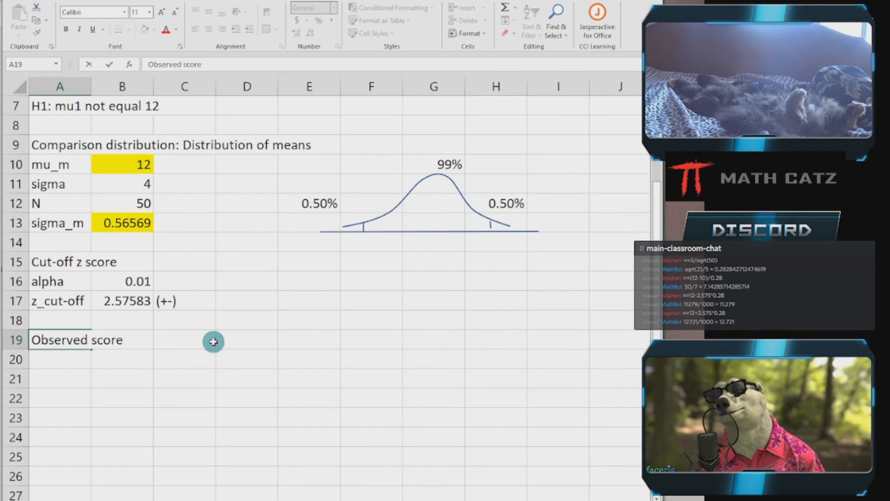
pyautogui.press('Return')
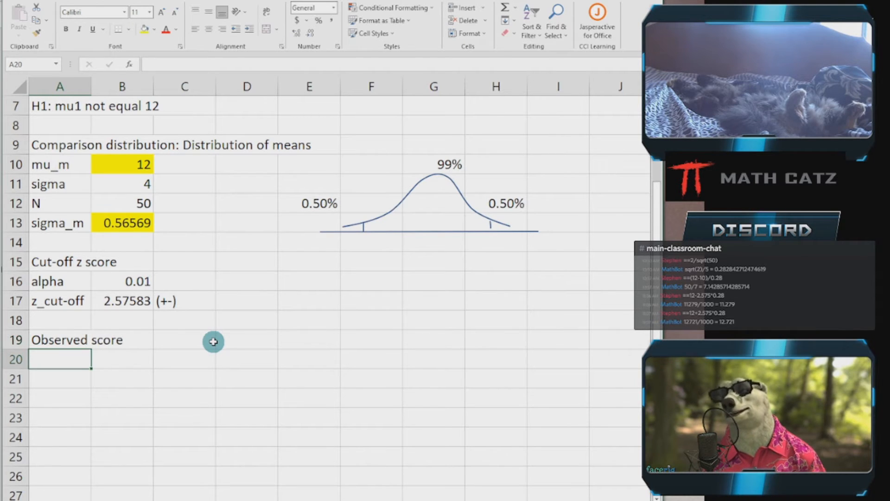
pyautogui.write('M')
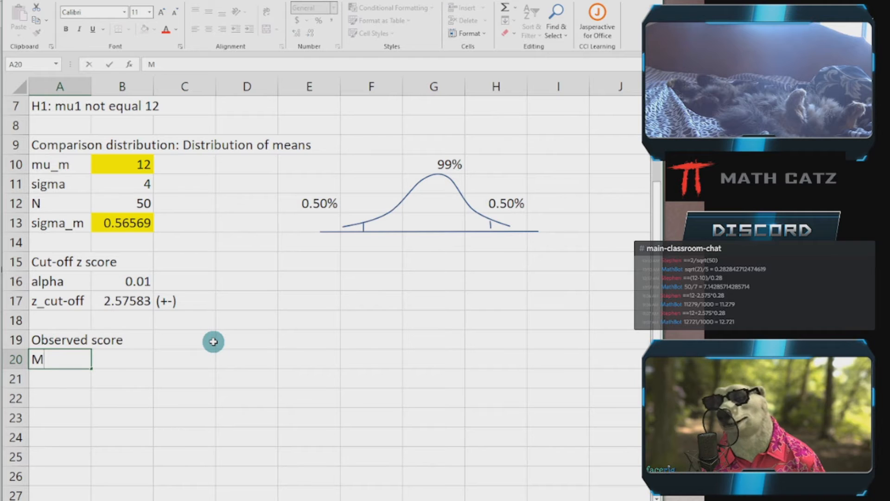
# Look up the sample mean for study (c) in the textbook PDF and enter 12 in B20 of the Excel sheet
pyautogui.click(188, 492)
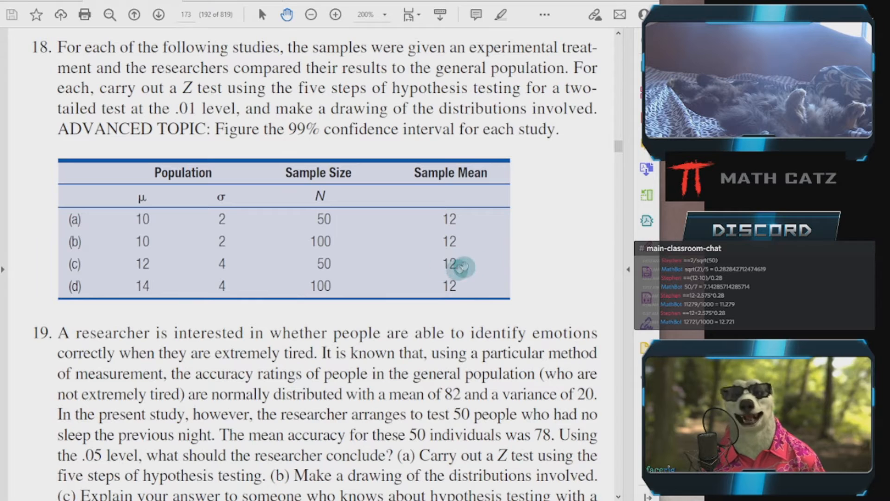
pyautogui.click(176, 495)
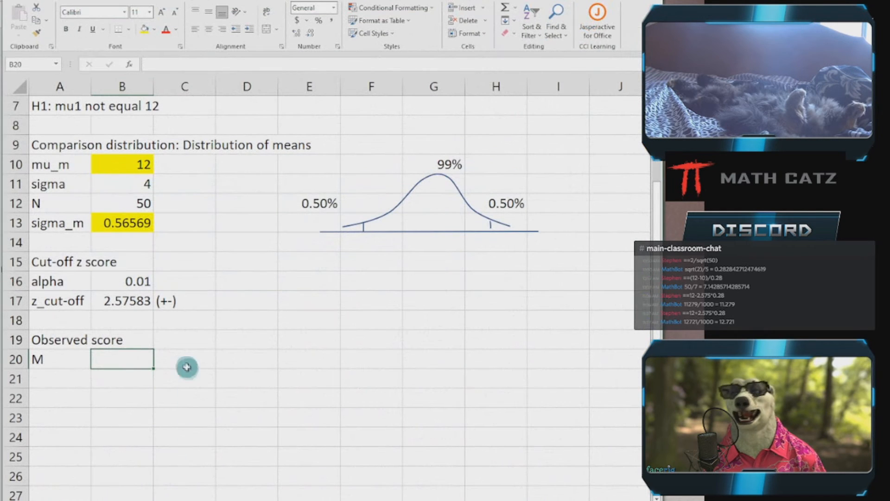
pyautogui.write('12')
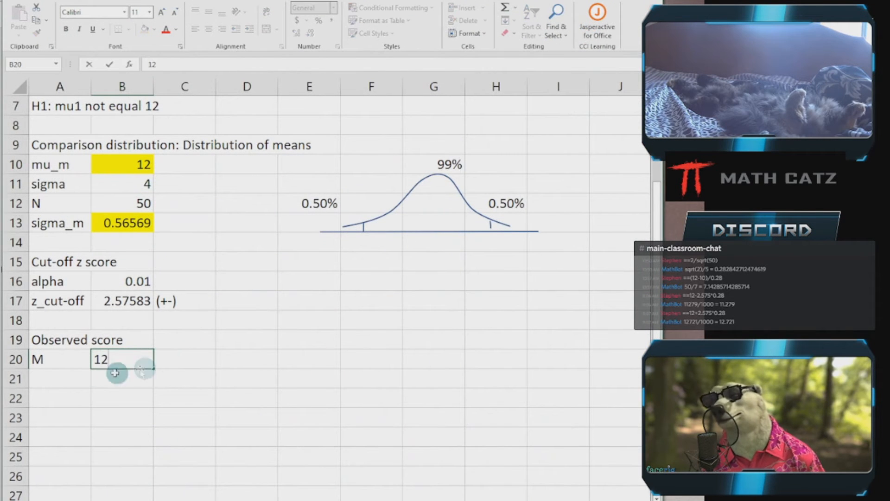
# Add the label "z_obs" in A21 beneath the sample mean label
pyautogui.click(72, 378)
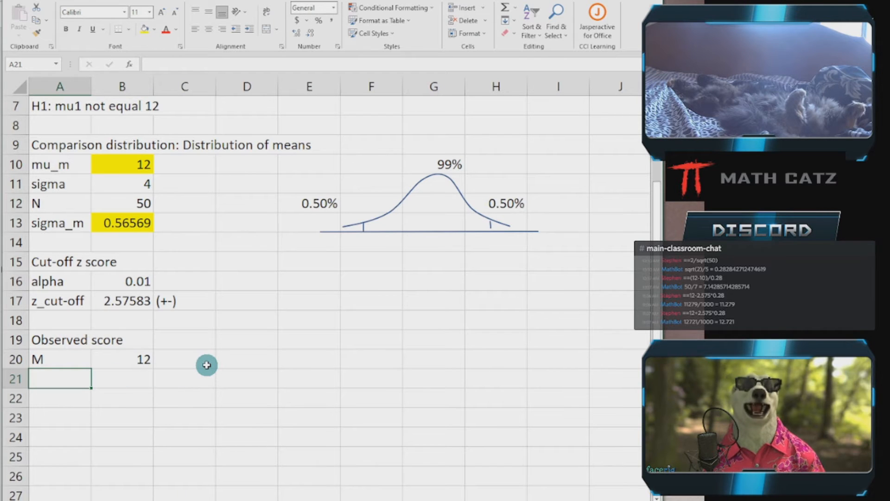
pyautogui.write('z_obs')
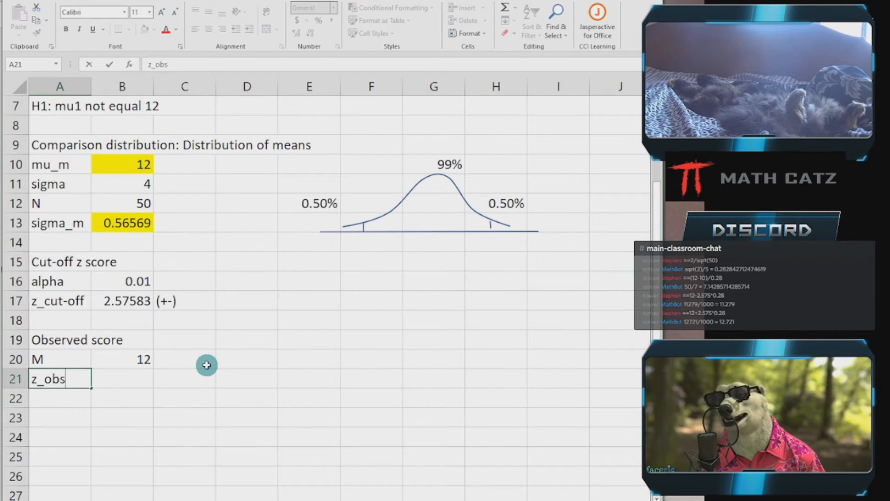
pyautogui.press('Tab')
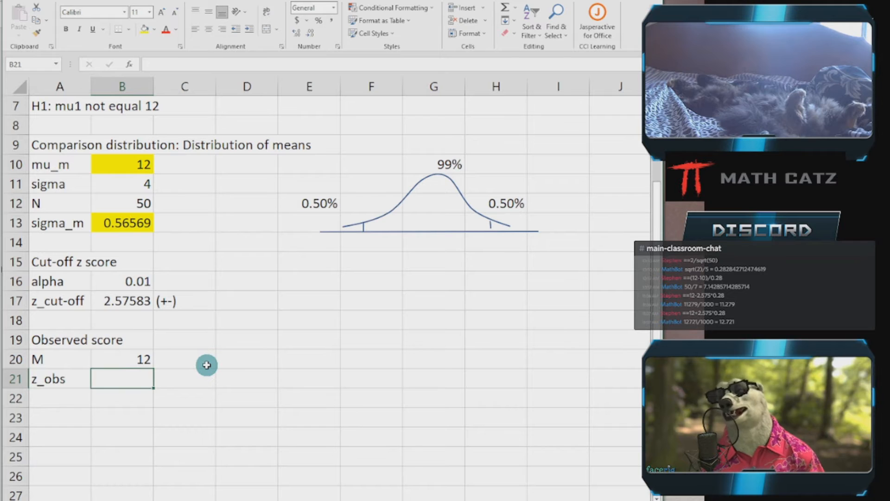
# Compute the observed z score in B21 with the formula =(B20-B10)/B13
pyautogui.write('=(')
pyautogui.click(142, 356)
pyautogui.write('-')
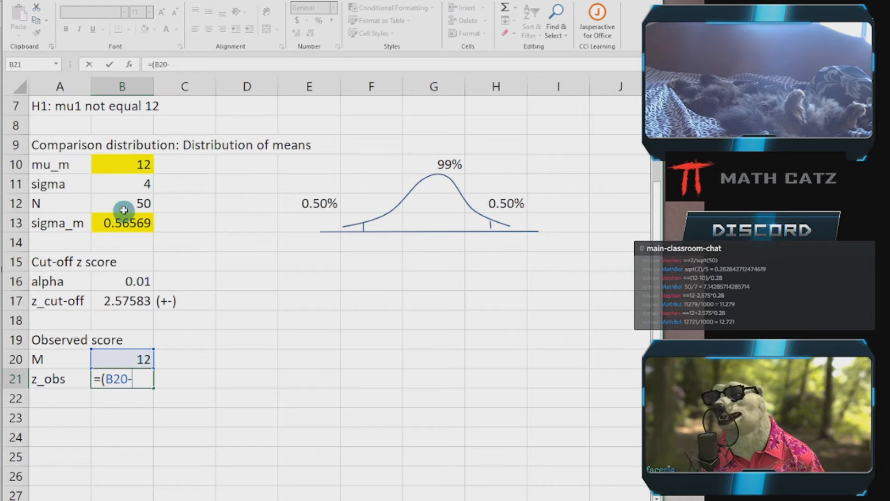
pyautogui.click(117, 160)
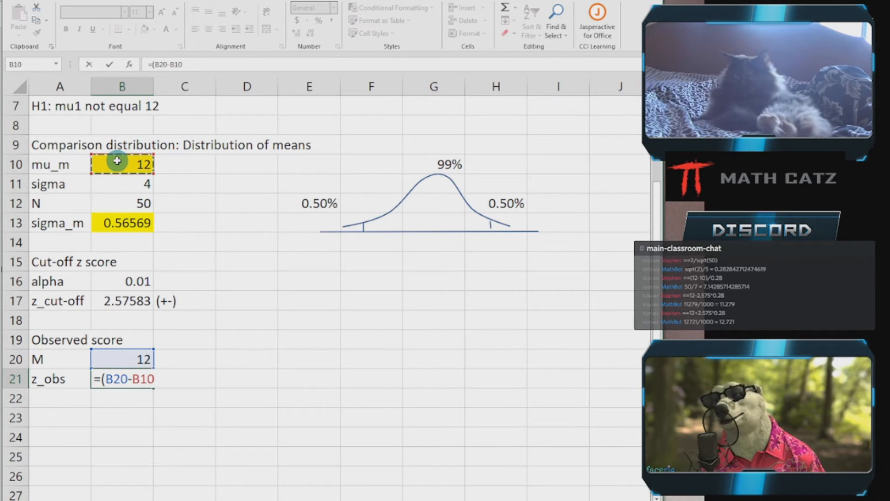
pyautogui.write(')/')
pyautogui.click(115, 223)
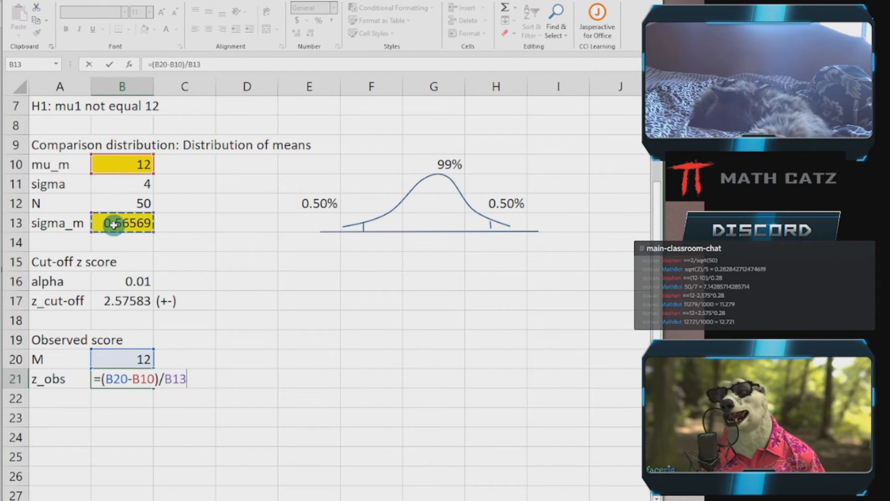
pyautogui.press('Return')
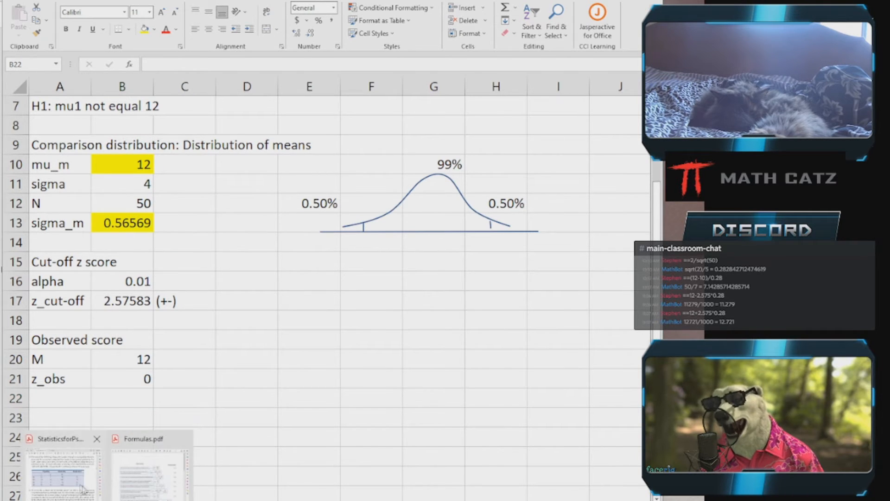
# Review exercise 18's table in the textbook PDF and the major formulas in Formulas.pdf, and return to the Excel sheet
pyautogui.click(54, 473)
pyautogui.click(241, 1)
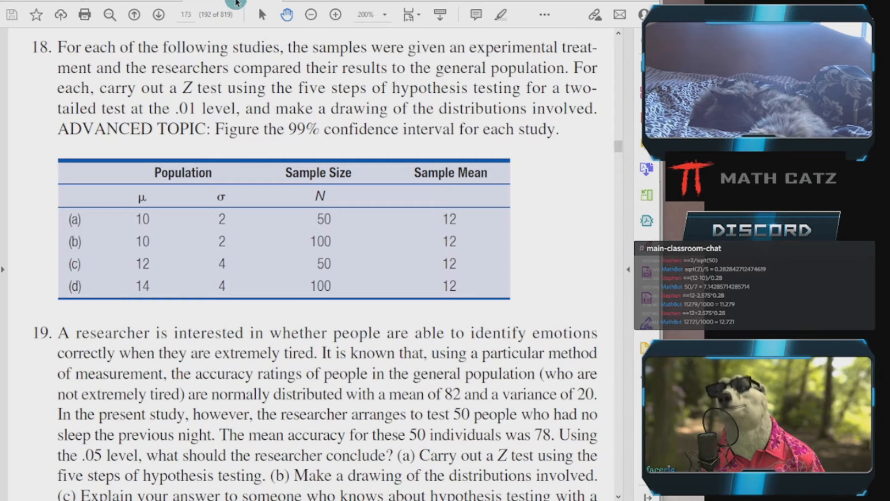
pyautogui.scroll(-3, 579, 318)
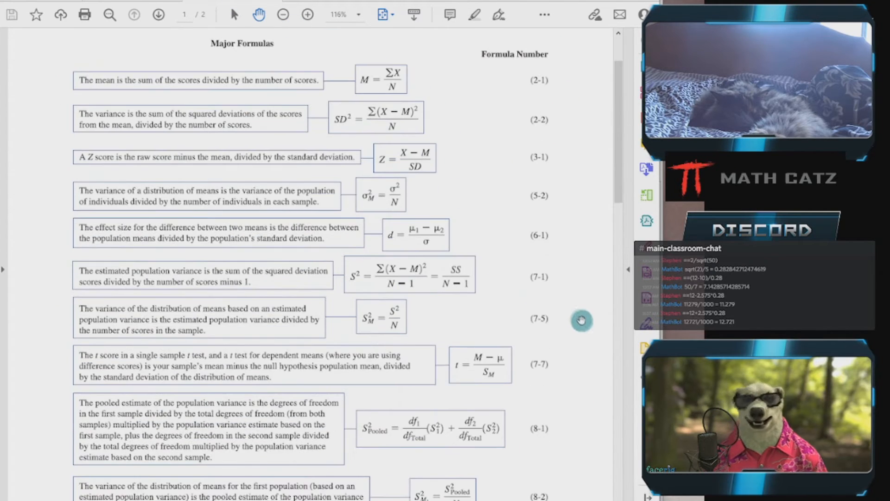
pyautogui.scroll(2, 582, 315)
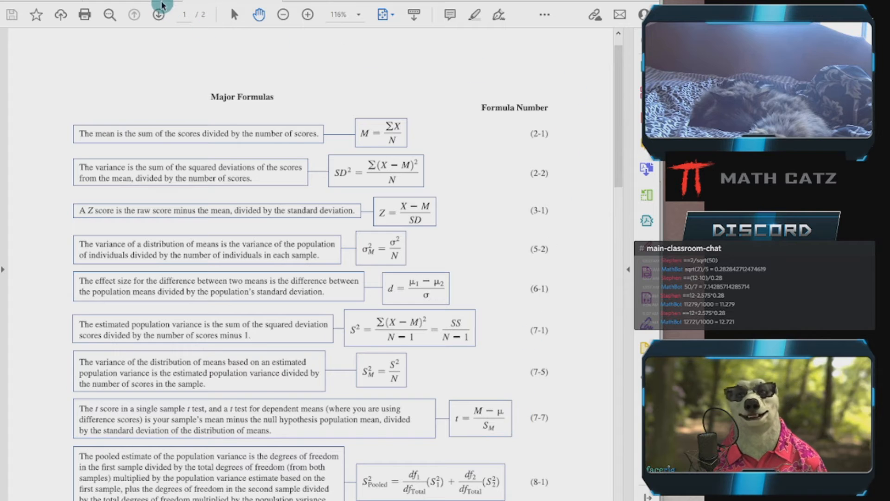
pyautogui.click(147, 1)
pyautogui.click(587, 0)
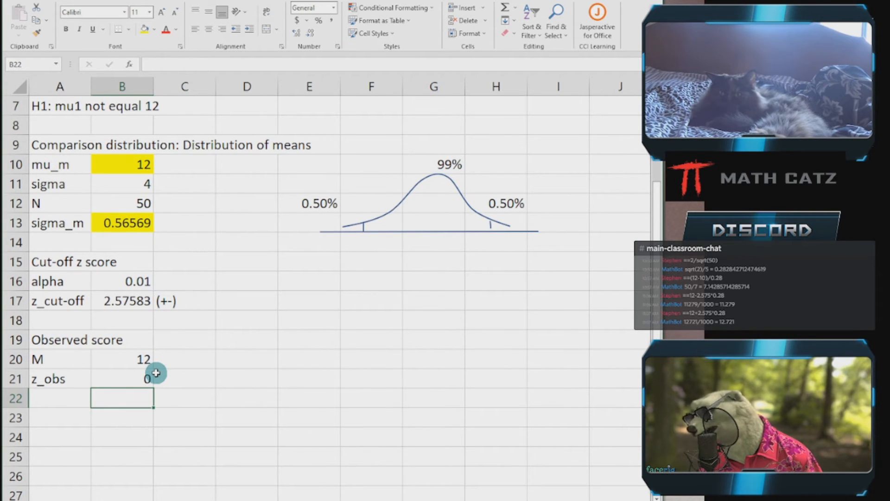
# Add the section heading "Conclusion" in A23
pyautogui.click(54, 420)
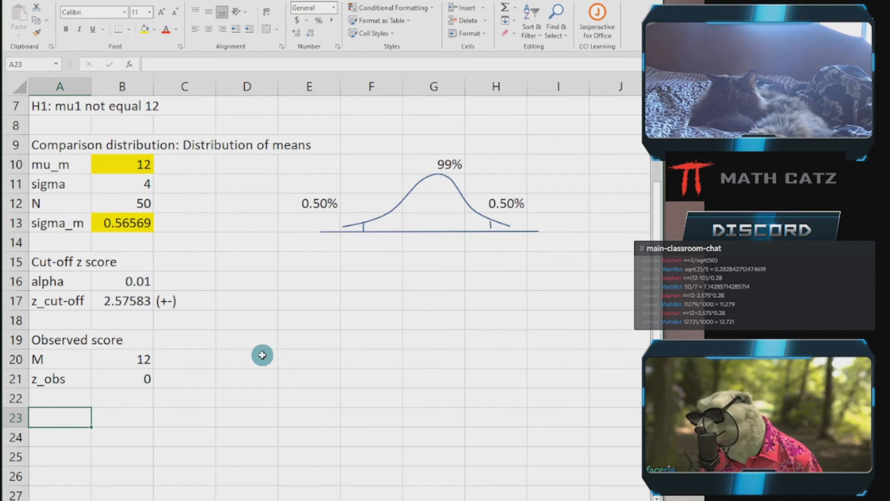
pyautogui.write('Conclusion')
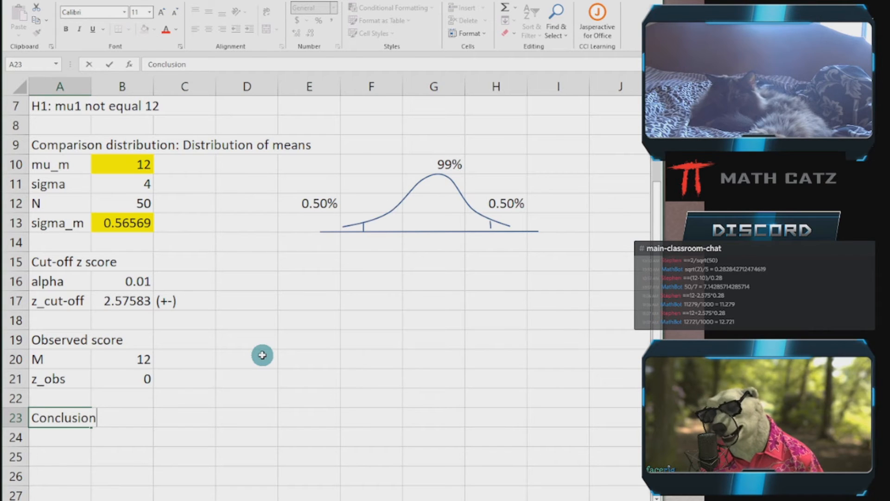
pyautogui.press('Return')
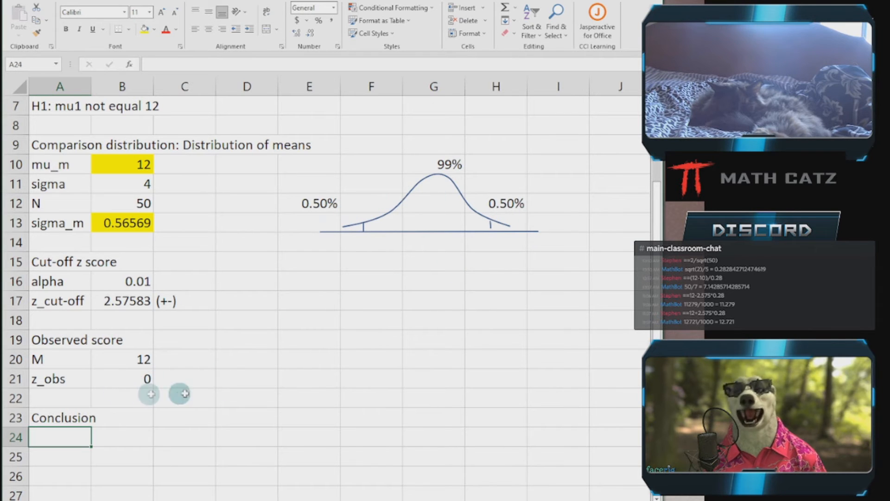
# Write "z_obs inbetween +-z_cut-off." in A24 under the Conclusion heading, without the stray trailing backslash
pyautogui.write('z_obs in')
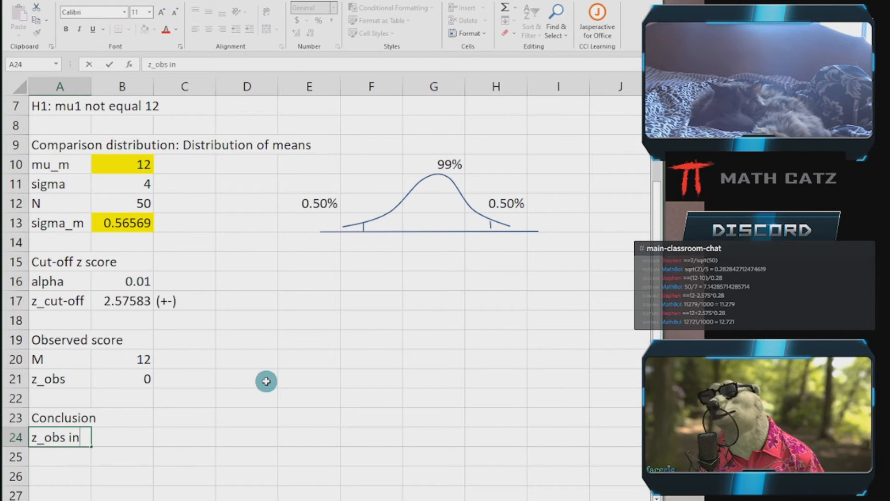
pyautogui.write('etween')
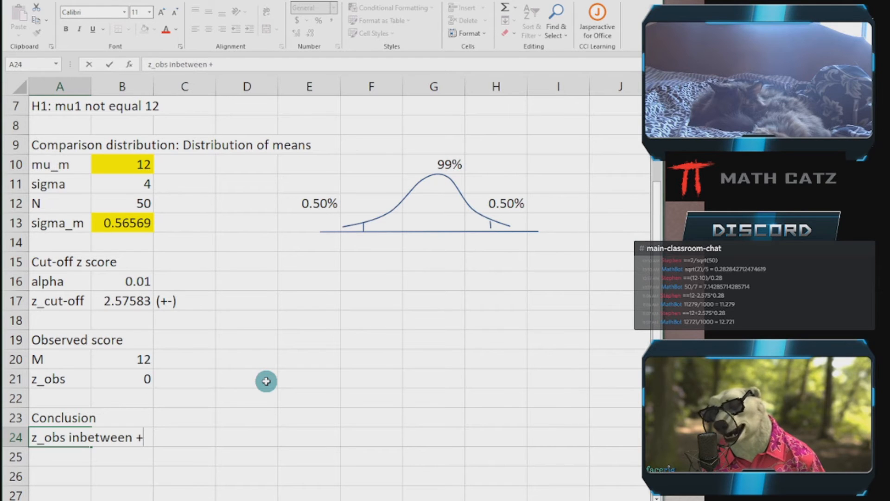
pyautogui.write(' +-z_cut-off')
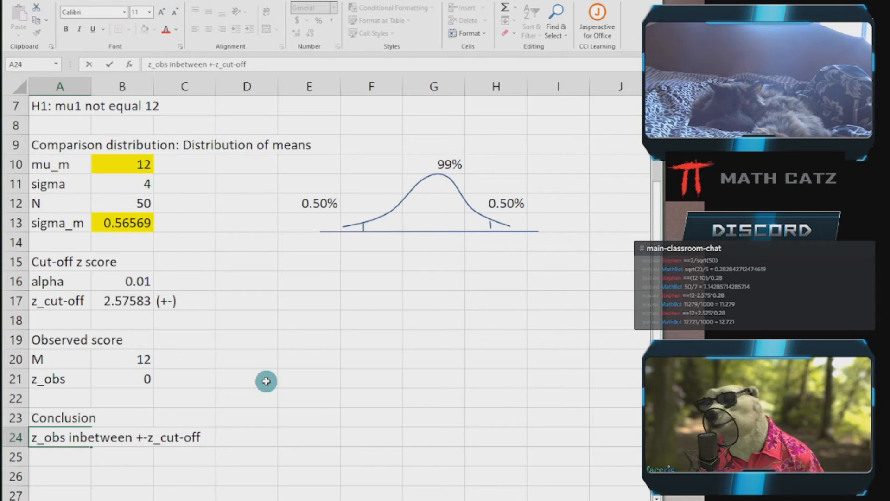
pyautogui.write('\\')
pyautogui.press('Return')
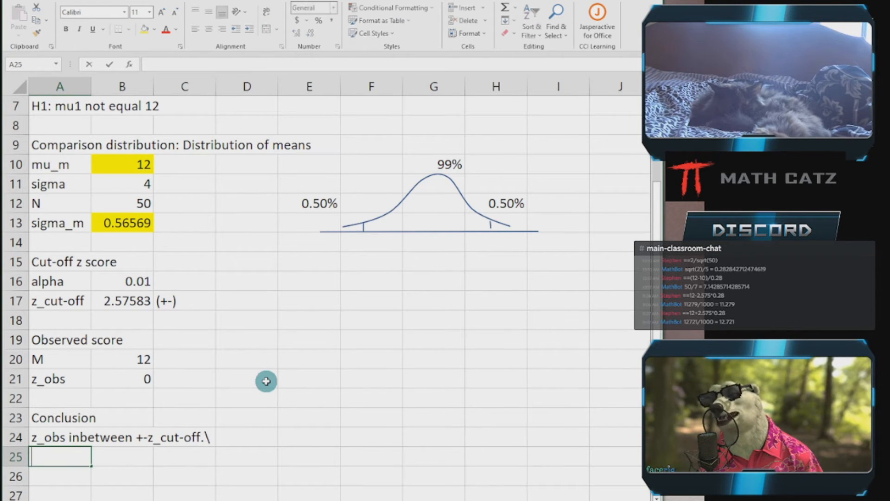
pyautogui.click(56, 441)
pyautogui.click(268, 62)
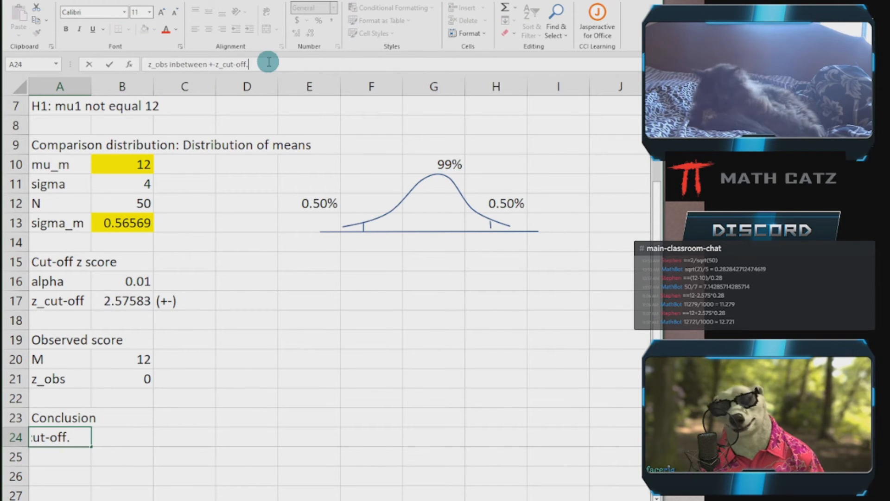
pyautogui.press('Return')
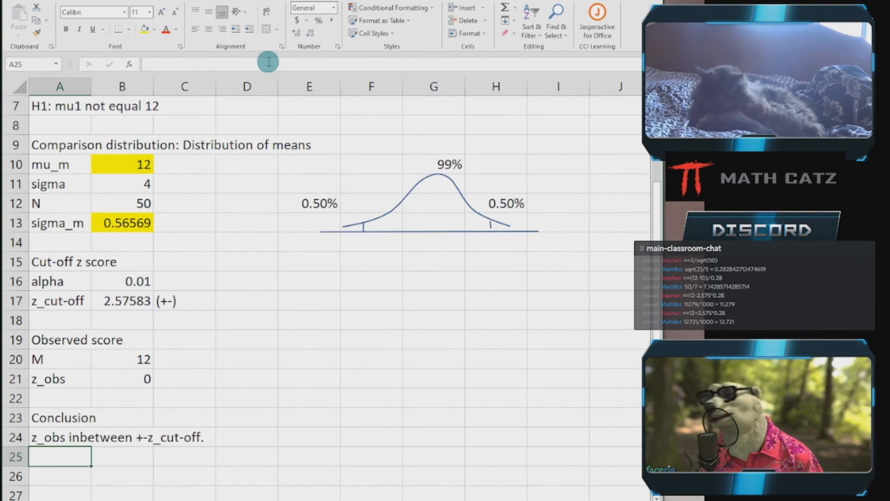
# Write the decision "Do not reject the null hypothesis." in A25
pyautogui.write('Do not ')
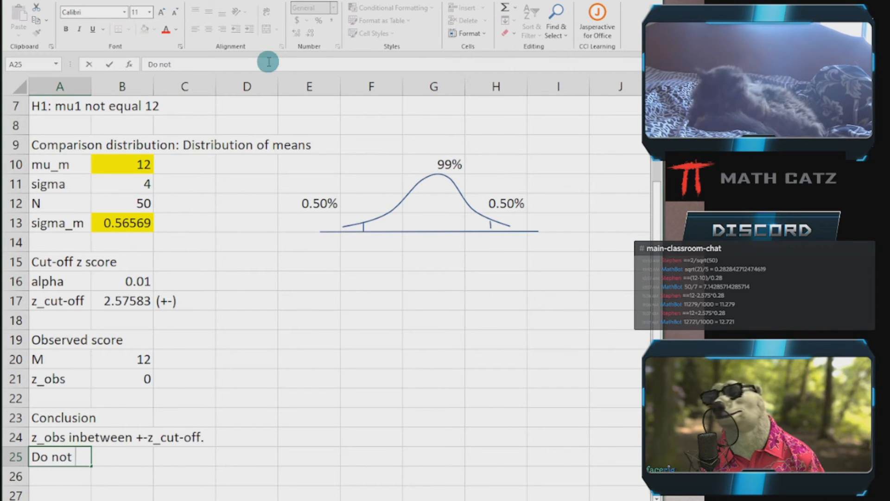
pyautogui.write('reject the')
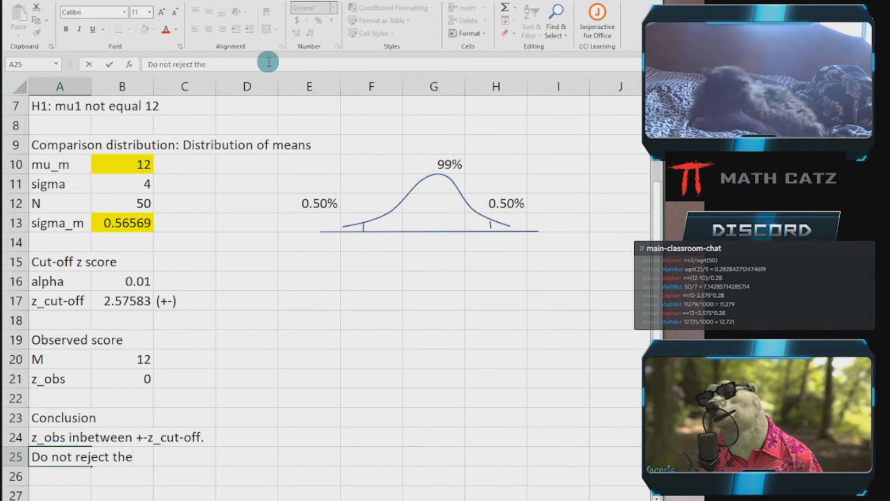
pyautogui.write(' null hypothesis.')
pyautogui.press('Return')
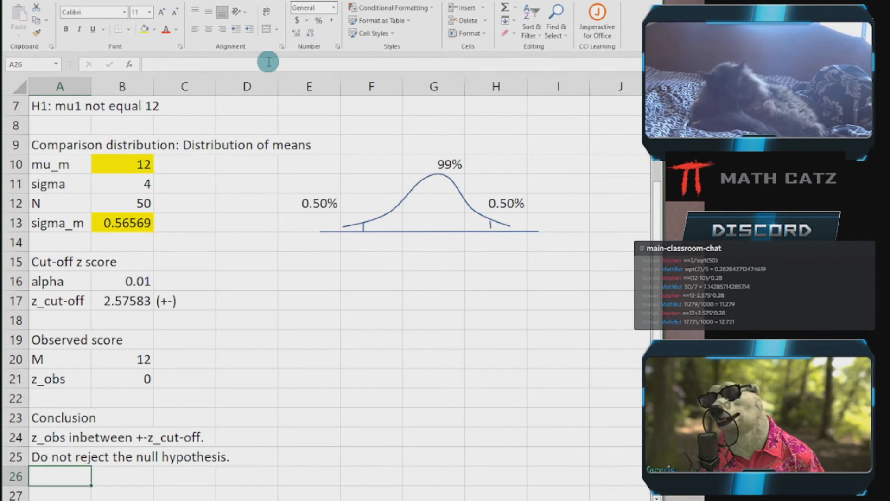
# Write the interpretation "Evidence is not strong enough to suggest that mu1 is different from 12." in A26
pyautogui.write('Evidenc')
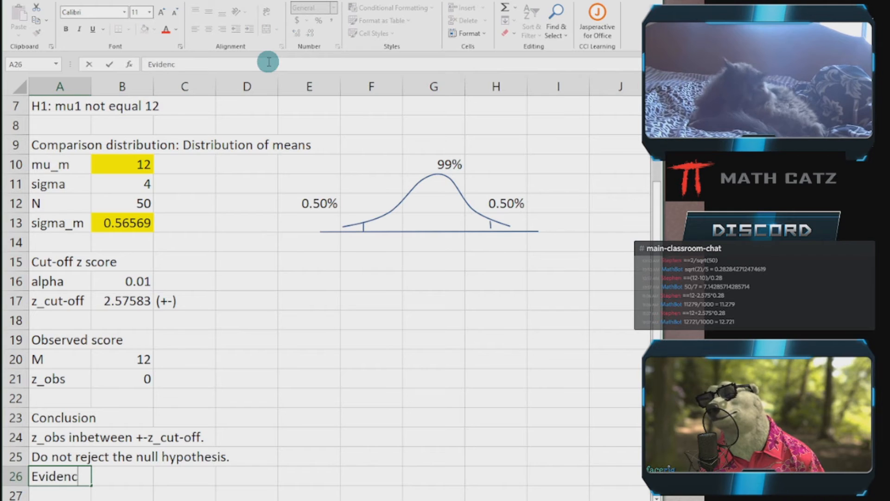
pyautogui.write('e is not stro')
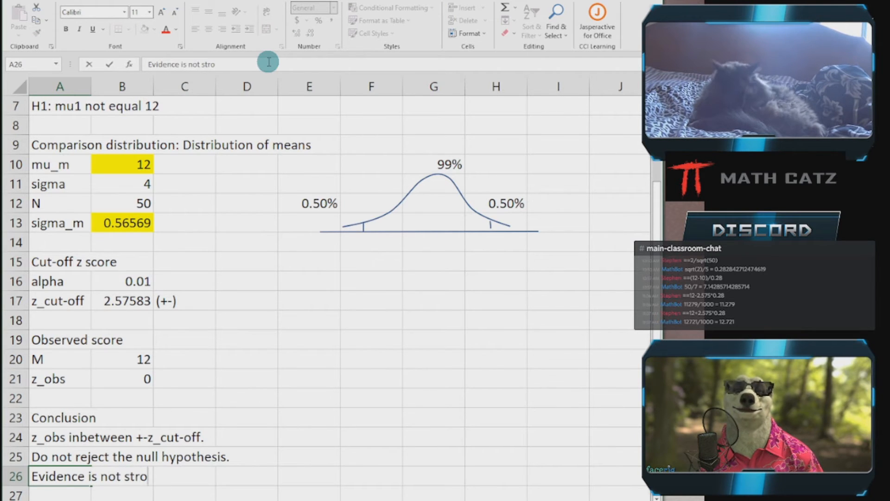
pyautogui.write('ng enough')
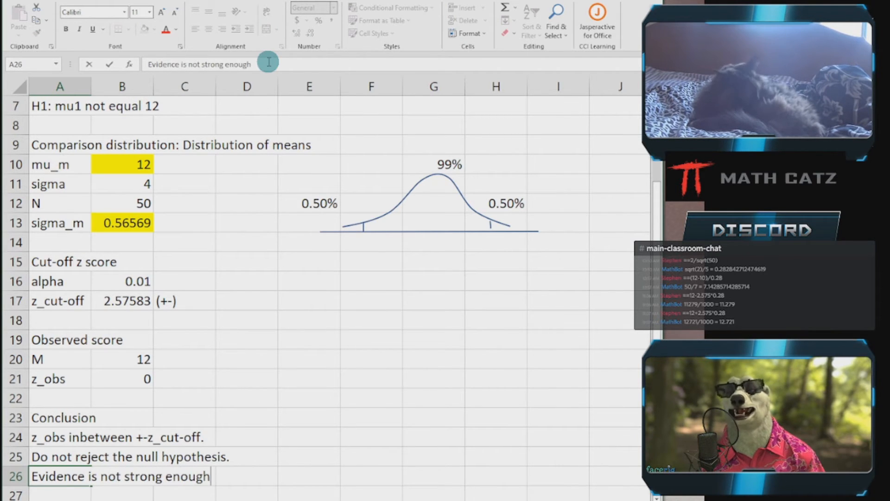
pyautogui.write(' to suggest that')
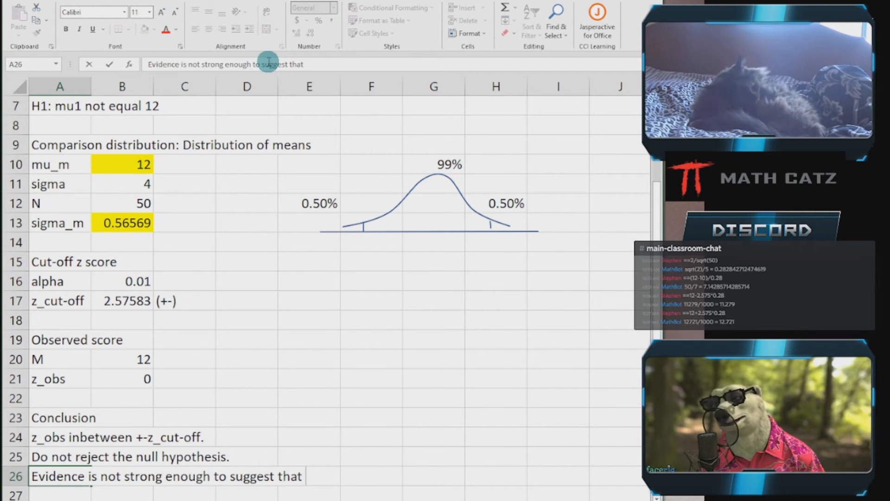
pyautogui.write(' mu')
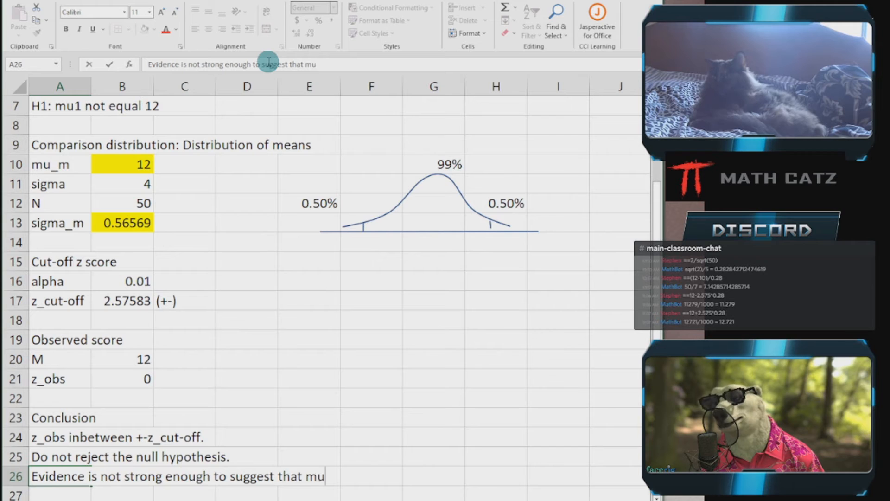
pyautogui.write('1')
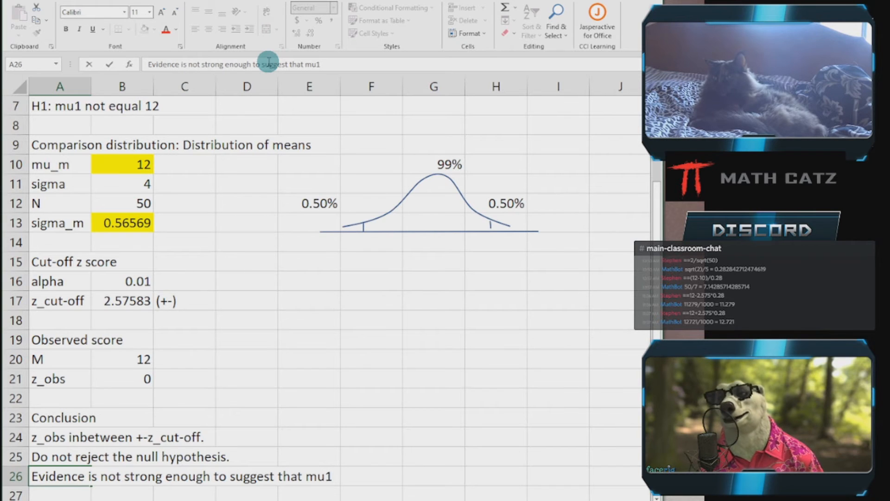
pyautogui.write(' is different from')
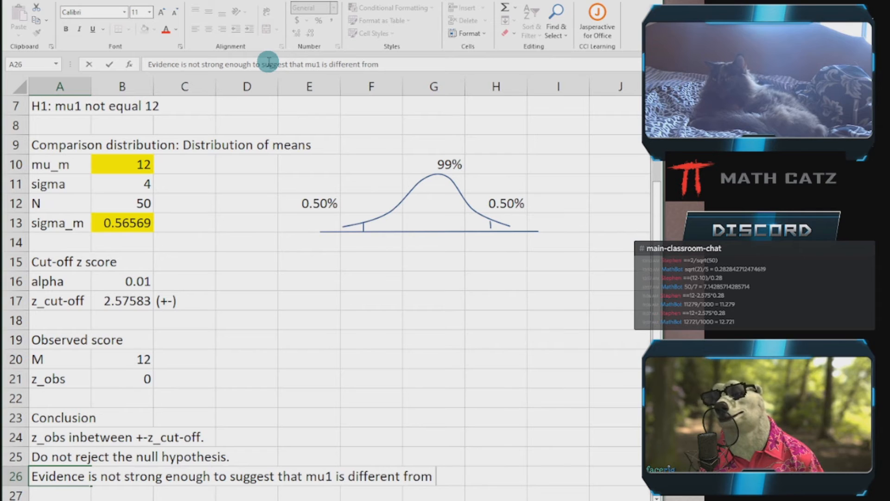
pyautogui.write(' 12')
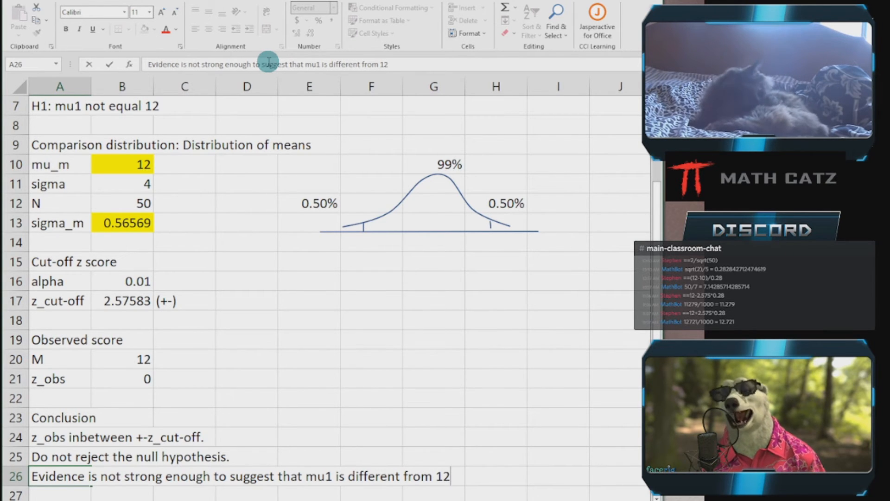
pyautogui.write('.')
pyautogui.press('Return')
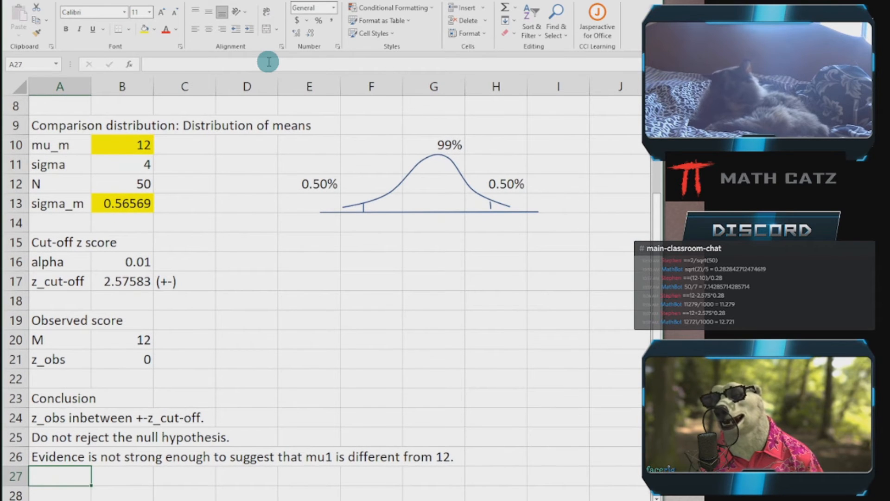
# Write "Result inconclusive." in A27 and select the z_obs comparison statement across A24:C24
pyautogui.write('Result inco')
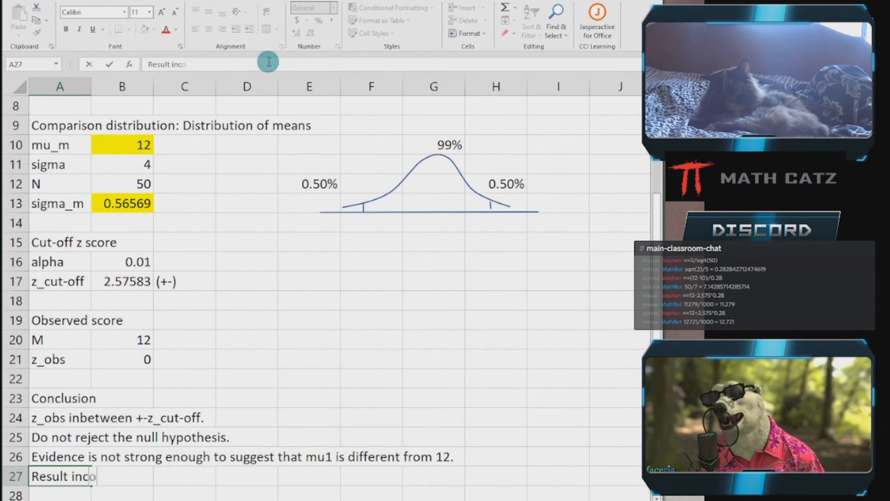
pyautogui.write('nclusive.')
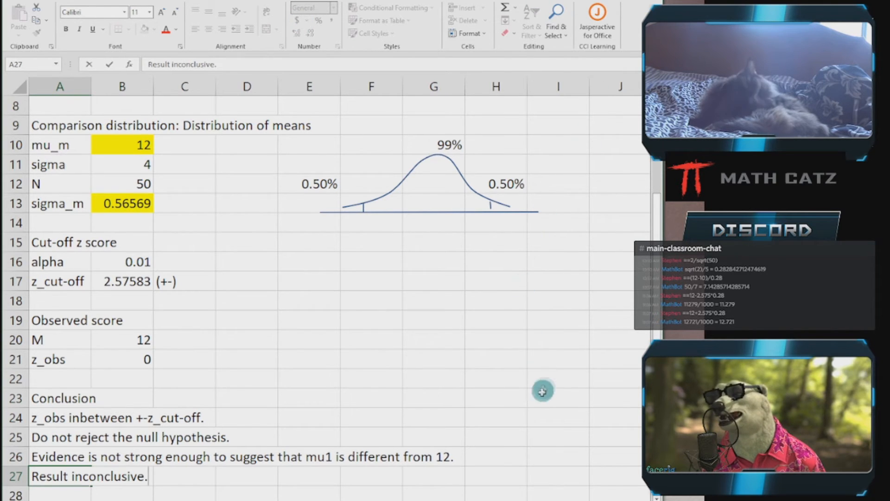
pyautogui.scroll(-1, 294, 376)
pyautogui.moveTo(49, 360); pyautogui.dragTo(179, 360)
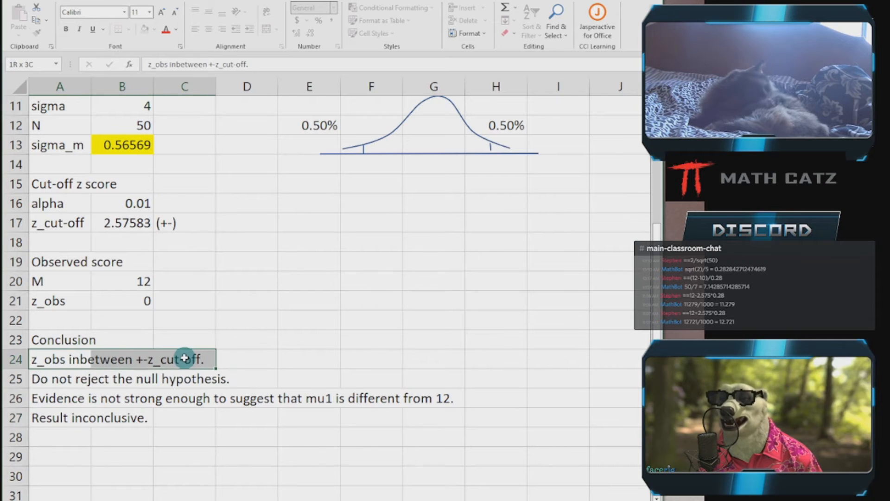
# Review the conclusion statements in A25 to A27 against the hypotheses and the comparison distribution
pyautogui.moveTo(59, 379); pyautogui.dragTo(188, 375)
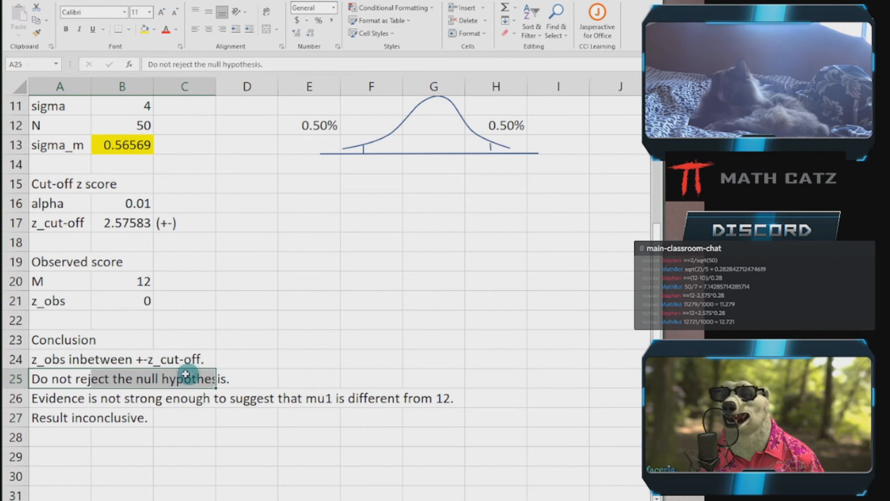
pyautogui.moveTo(61, 398); pyautogui.dragTo(371, 398)
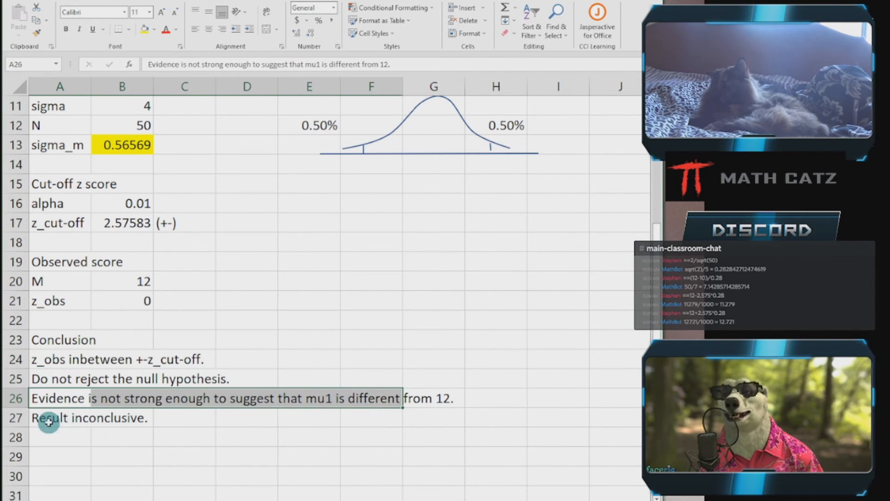
pyautogui.moveTo(49, 420); pyautogui.dragTo(144, 419)
pyautogui.scroll(1, 500, 403)
pyautogui.scroll(2, 500, 403)
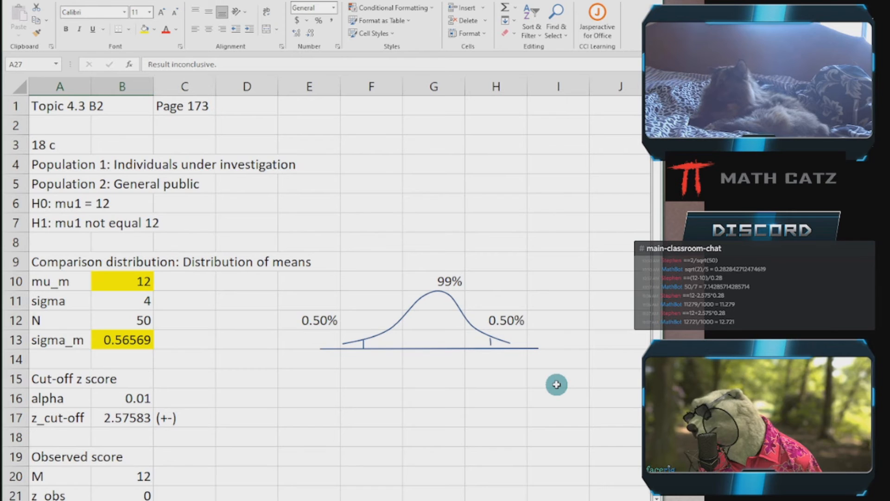
pyautogui.scroll(-1, 556, 385)
pyautogui.scroll(-2, 556, 385)
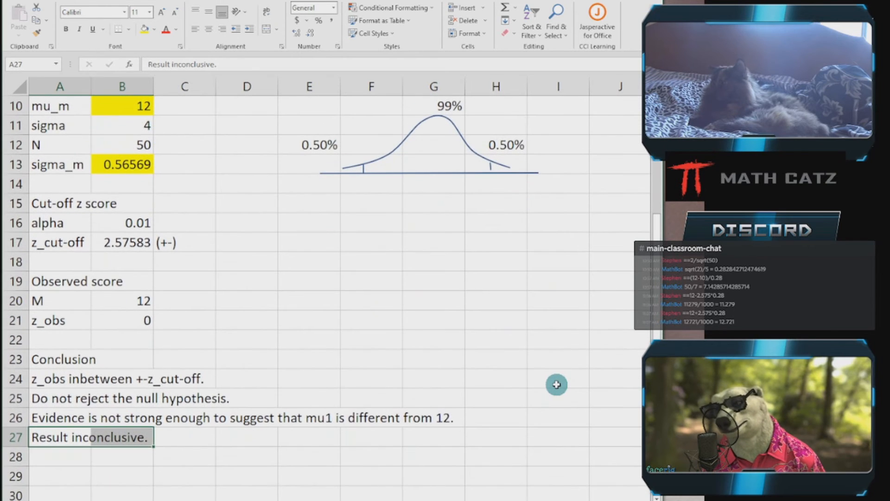
# Add the heading "Confidence interval" in A29, below the conclusion
pyautogui.scroll(-1, 557, 384)
pyautogui.click(85, 411)
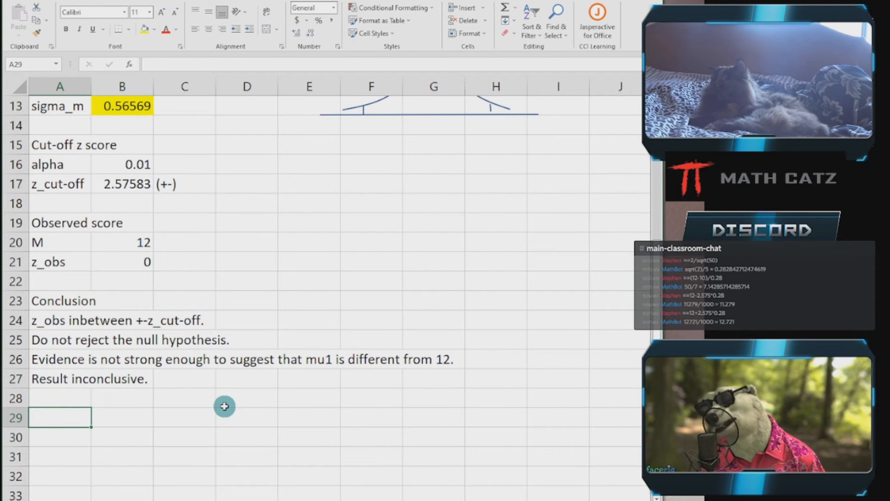
pyautogui.write('Confiden')
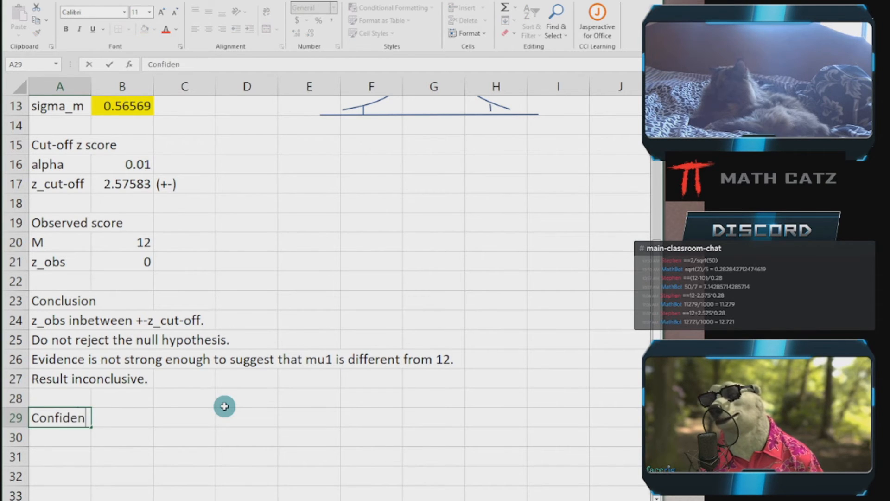
pyautogui.write('ce i')
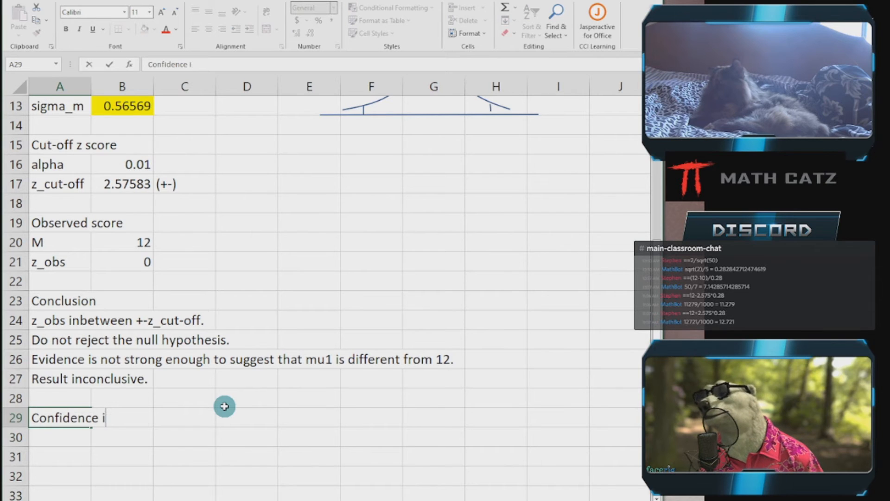
pyautogui.write('nterval')
pyautogui.press('Return')
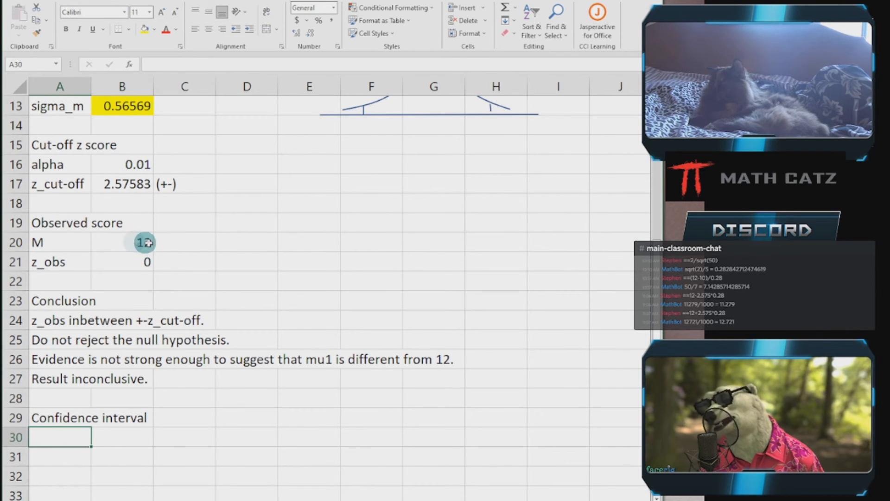
# Label the interval bounds "left" in A30 and "right" in A31, and select B30 for the left bound
pyautogui.scroll(4, 204, 251)
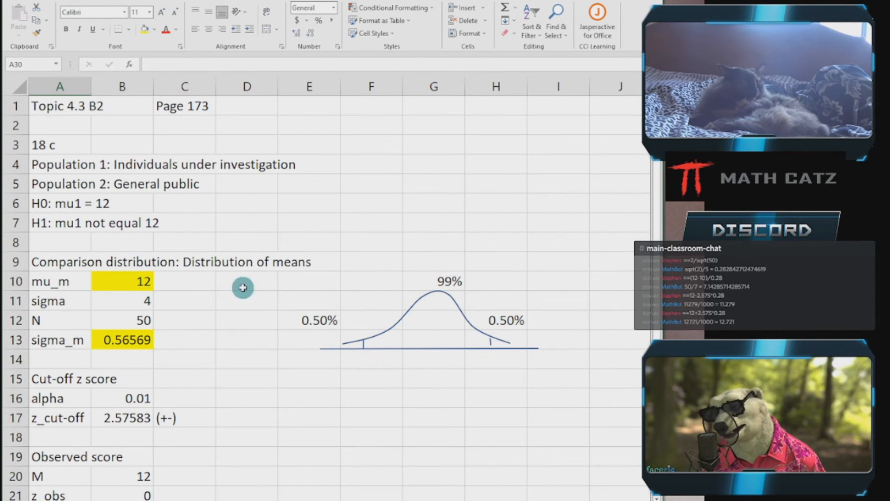
pyautogui.scroll(-4, 238, 302)
pyautogui.scroll(-1, 239, 302)
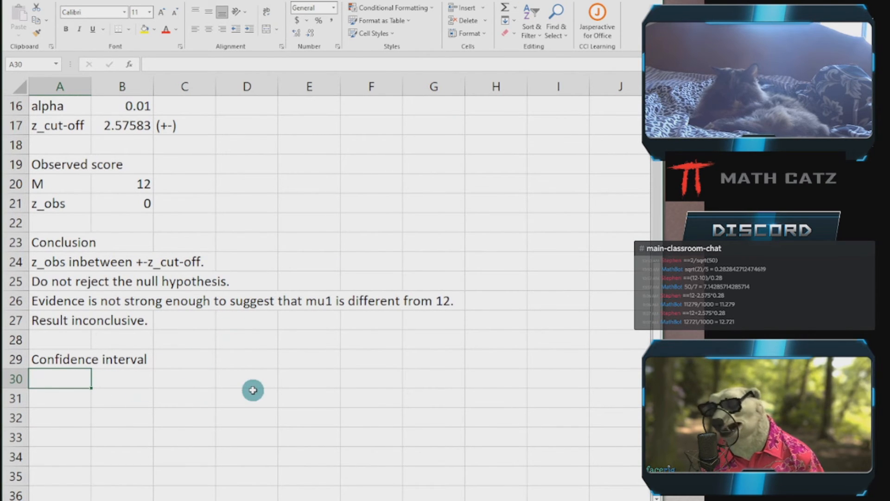
pyautogui.write('left')
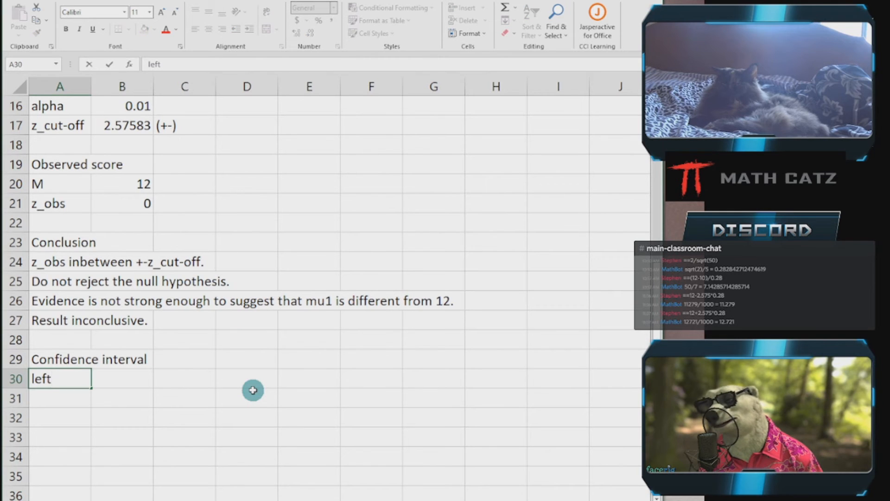
pyautogui.press('Return')
pyautogui.write('righ')
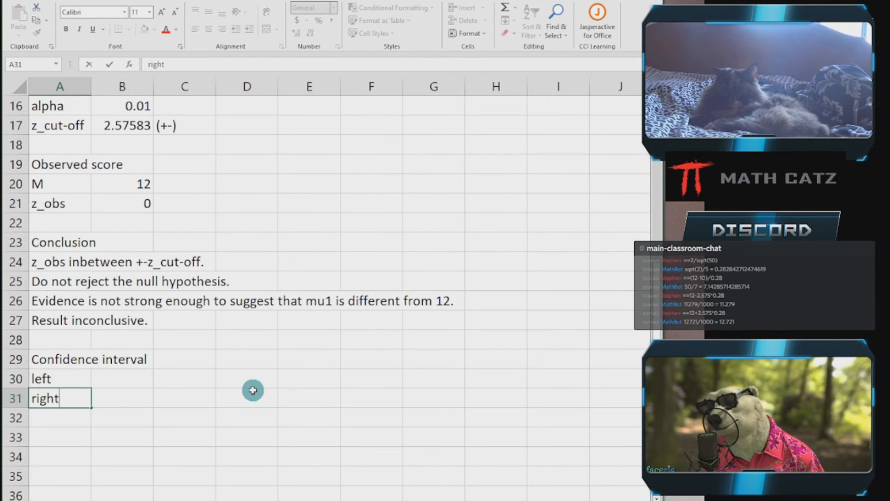
pyautogui.write('t')
pyautogui.press('Tab')
pyautogui.press('Up')
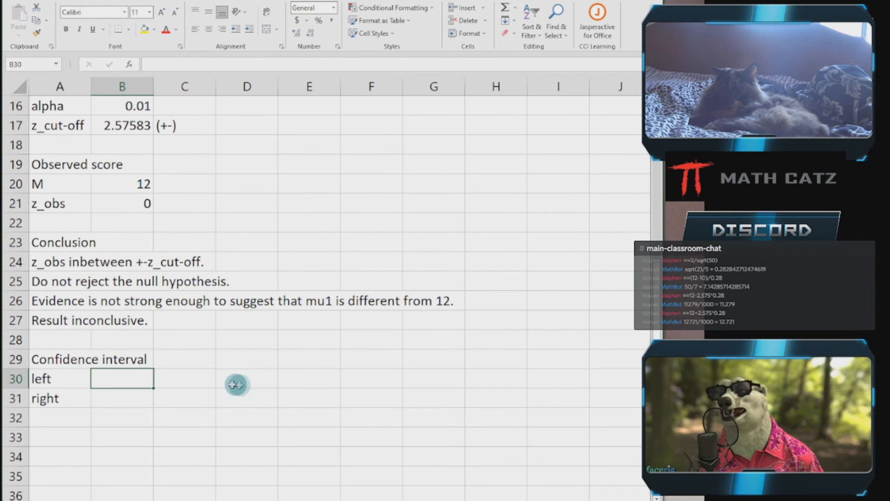
# Examine the sample mean M in B20 and the z_cut-off formula in B17 as inputs for the confidence interval
pyautogui.click(118, 183)
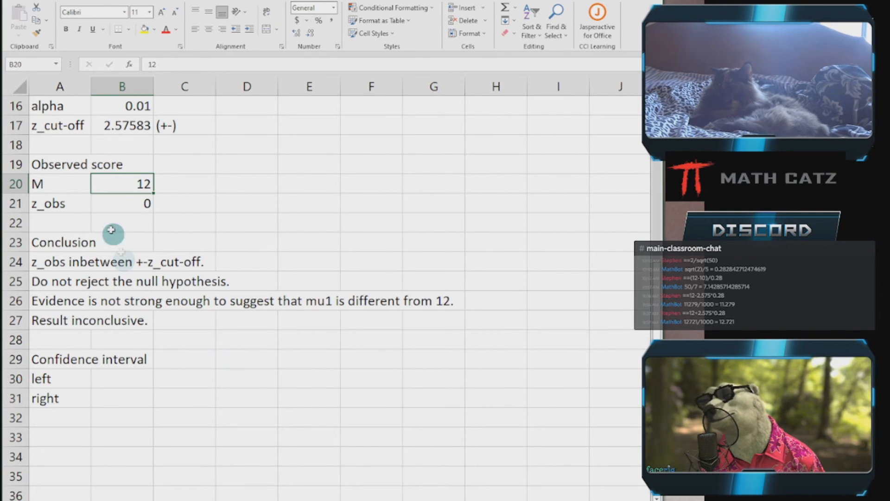
pyautogui.scroll(4, 324, 320)
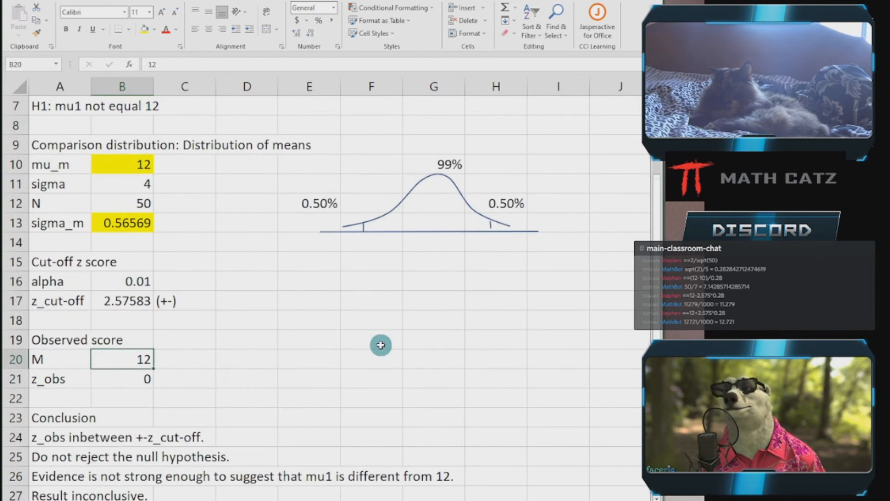
pyautogui.scroll(-1, 459, 283)
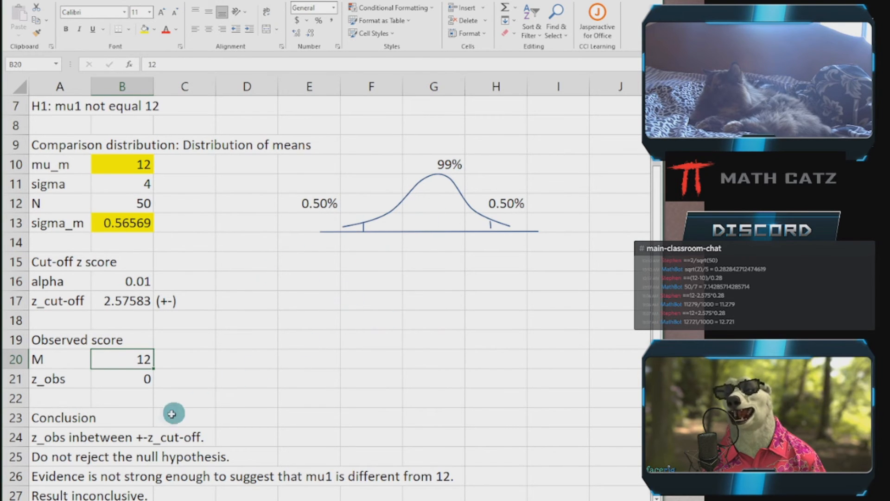
pyautogui.scroll(-1, 250, 379)
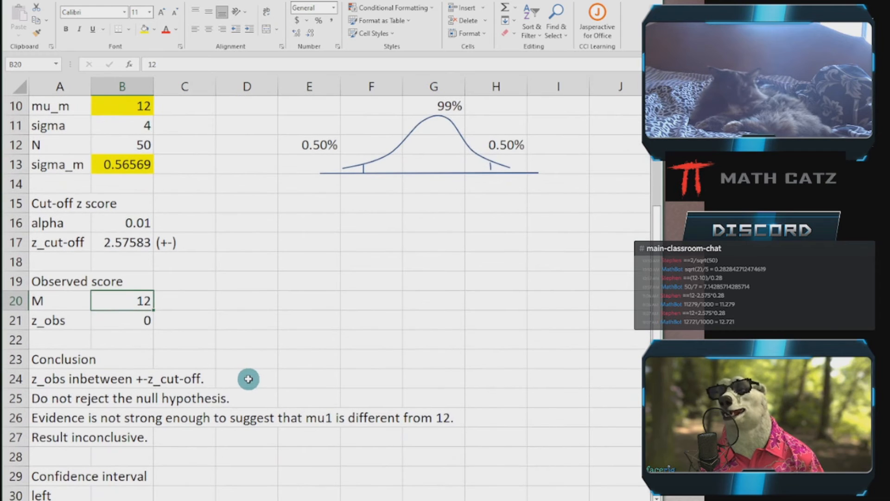
pyautogui.scroll(1, 139, 328)
pyautogui.click(123, 303)
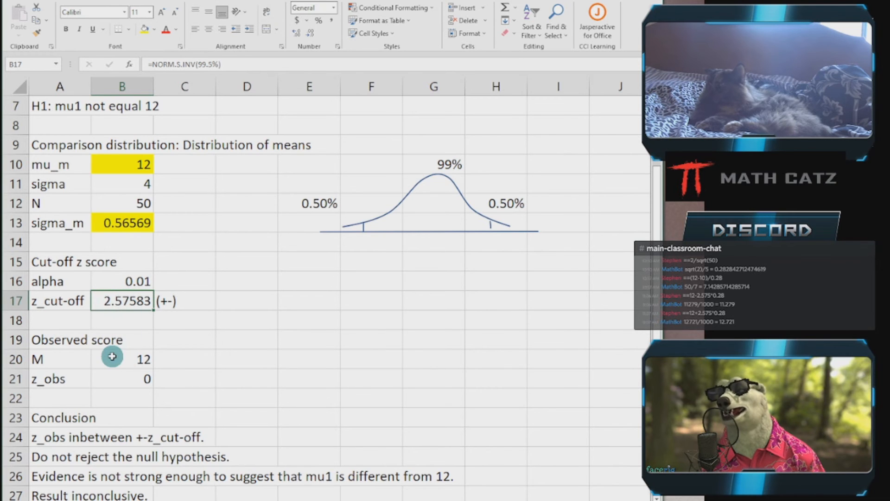
# Calculate the left bound of the confidence interval in B30 with the formula =B20-B17*B13
pyautogui.scroll(-4, 205, 350)
pyautogui.click(143, 328)
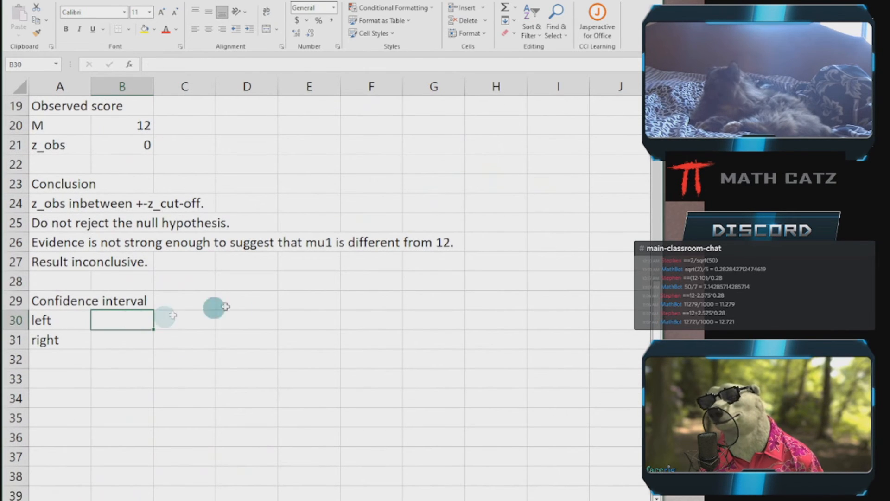
pyautogui.write('=')
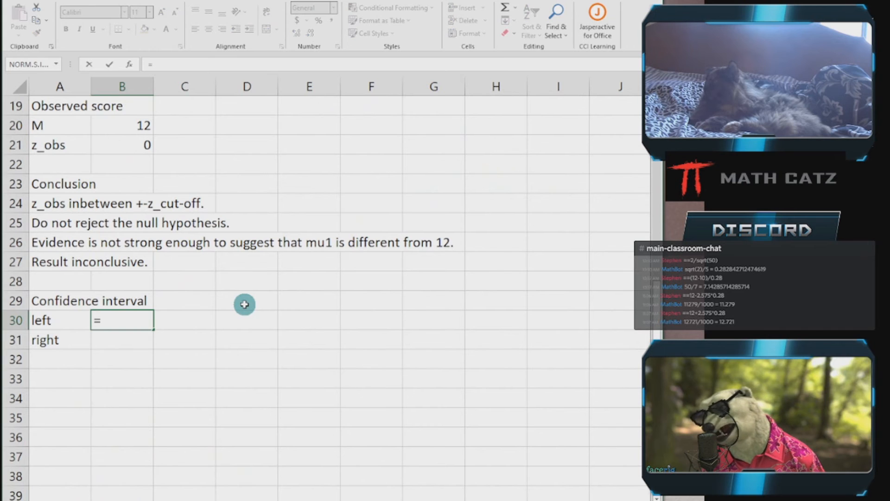
pyautogui.scroll(1, 145, 175)
pyautogui.click(116, 182)
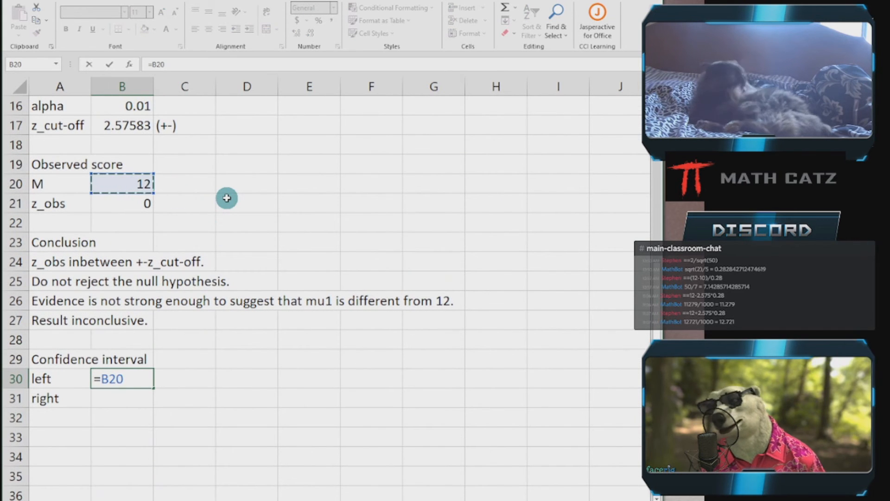
pyautogui.write('-')
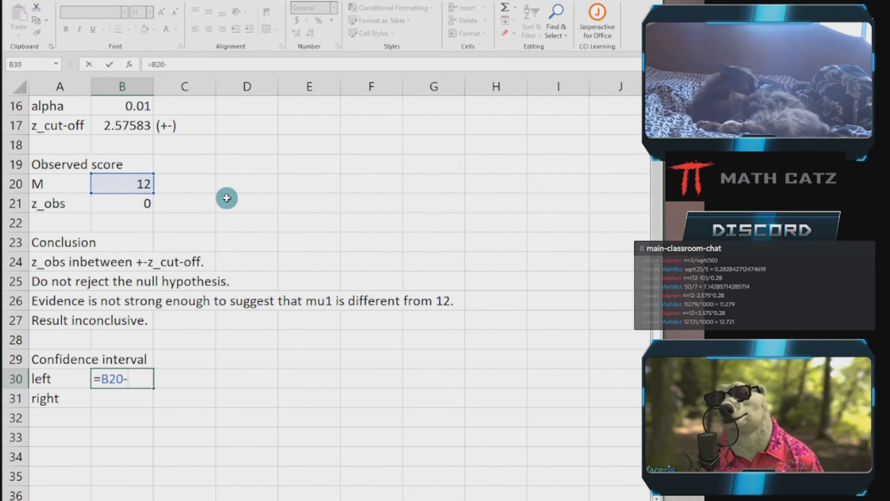
pyautogui.click(113, 124)
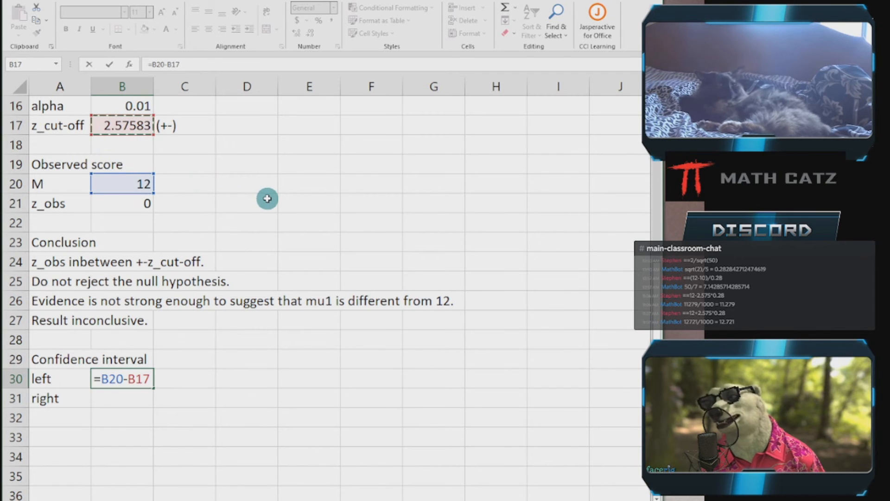
pyautogui.write('*')
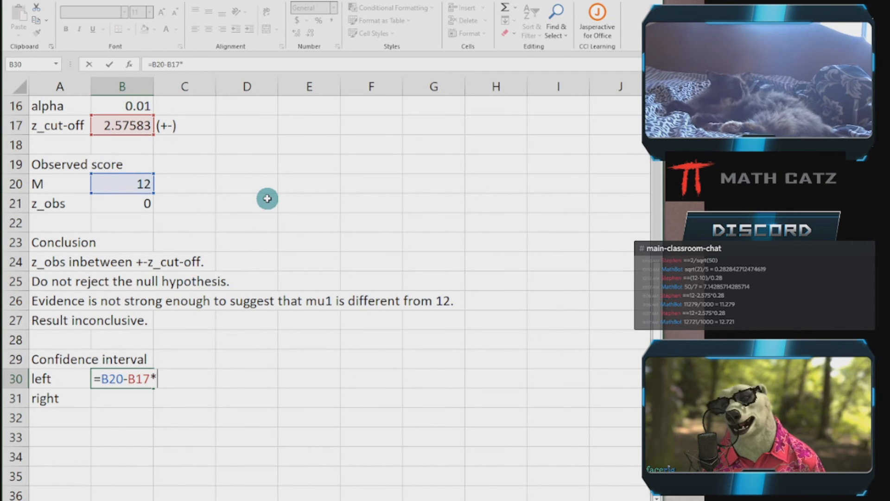
pyautogui.scroll(3, 267, 200)
pyautogui.click(139, 224)
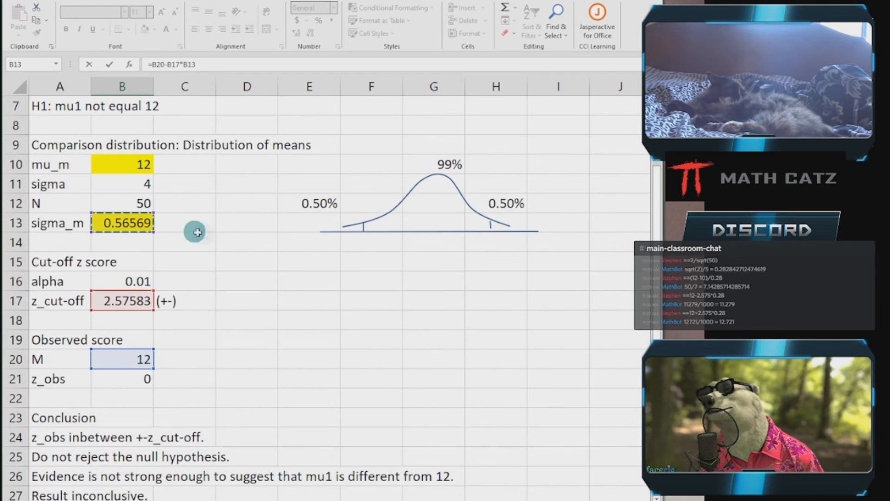
pyautogui.scroll(-2, 439, 297)
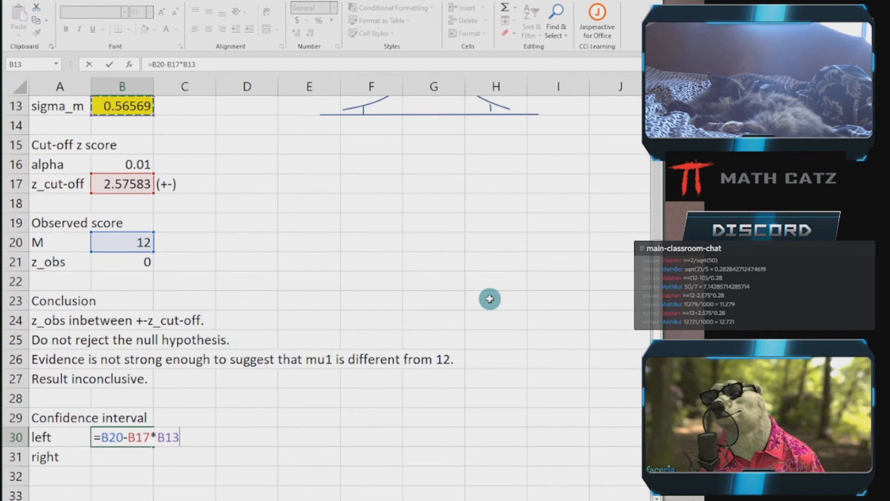
pyautogui.press('Return')
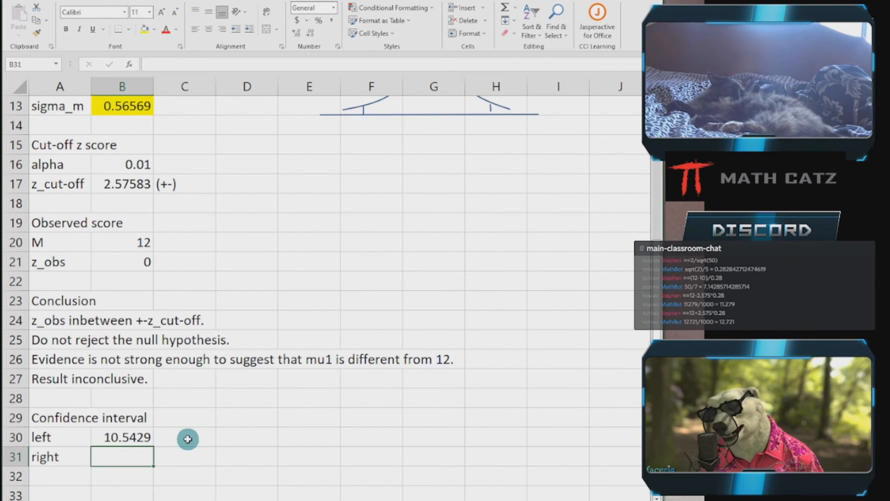
# Calculate the right bound of the confidence interval in B31 with the formula =B20+B17*B13
pyautogui.write('=')
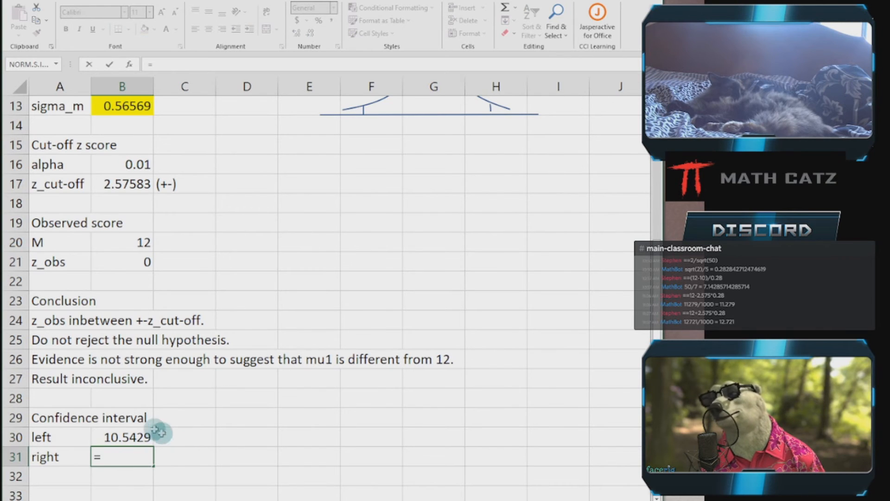
pyautogui.click(109, 242)
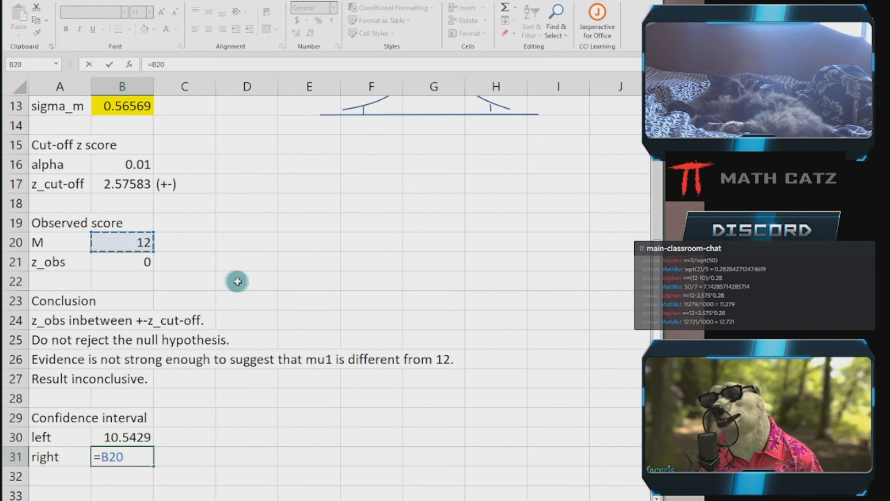
pyautogui.write('+')
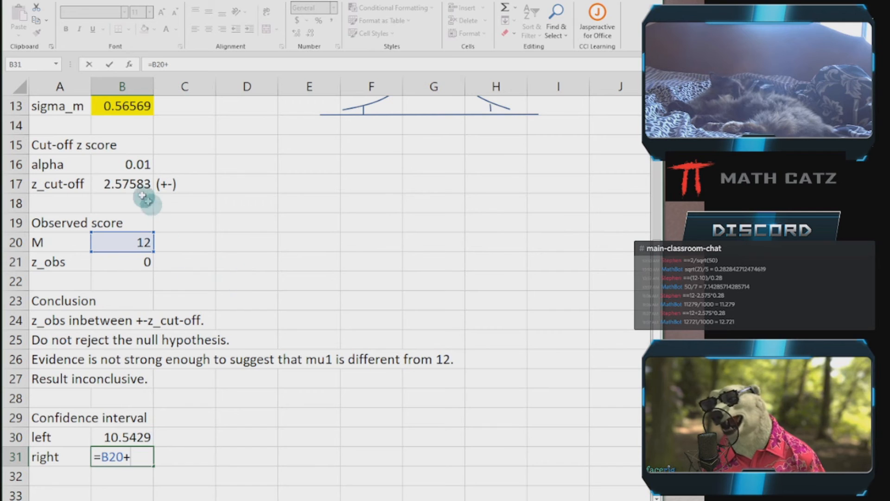
pyautogui.click(112, 185)
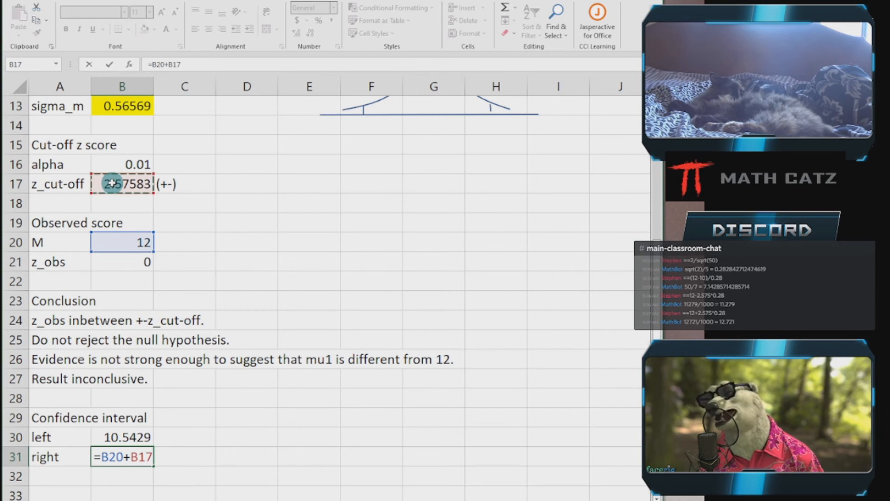
pyautogui.write('*')
pyautogui.click(106, 105)
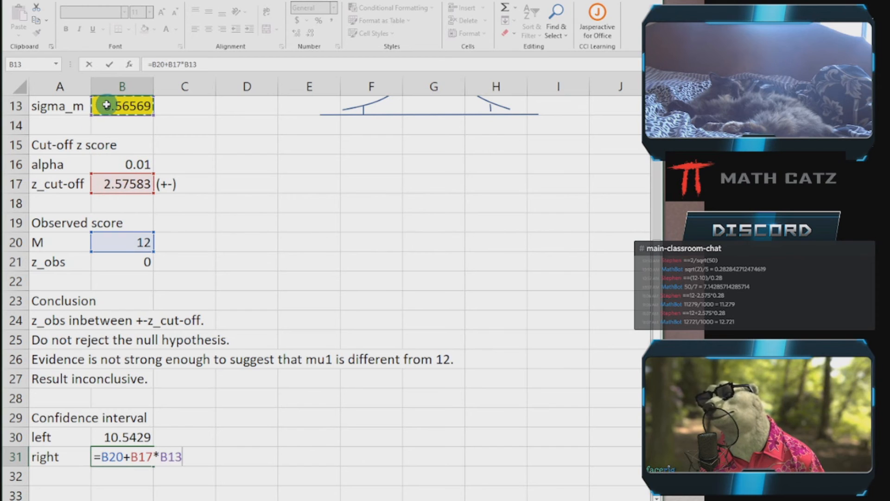
pyautogui.press('Return')
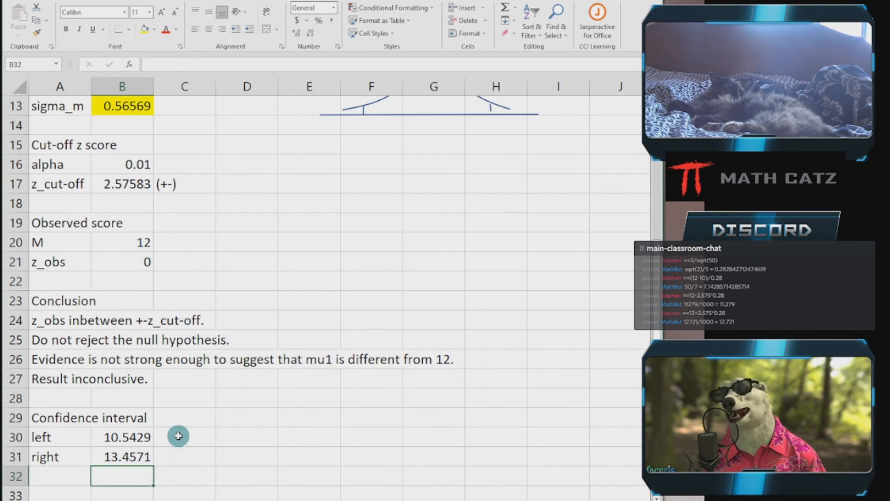
pyautogui.scroll(-1, 179, 436)
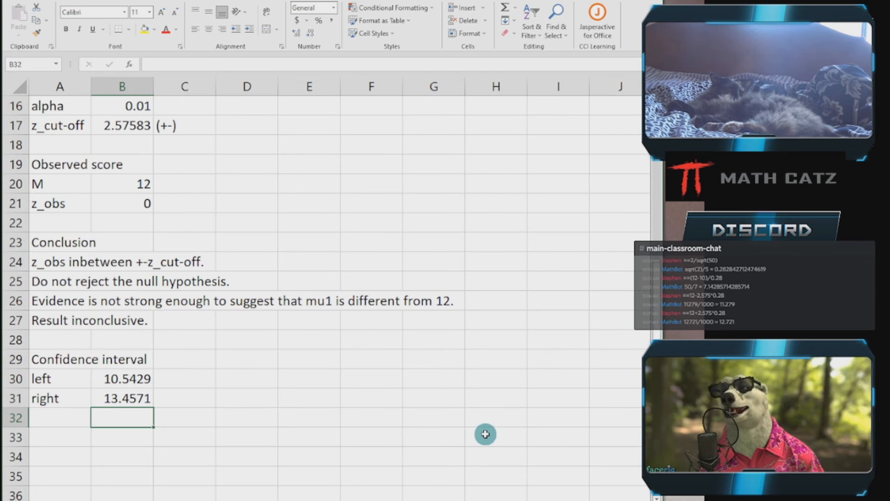
pyautogui.scroll(5, 486, 434)
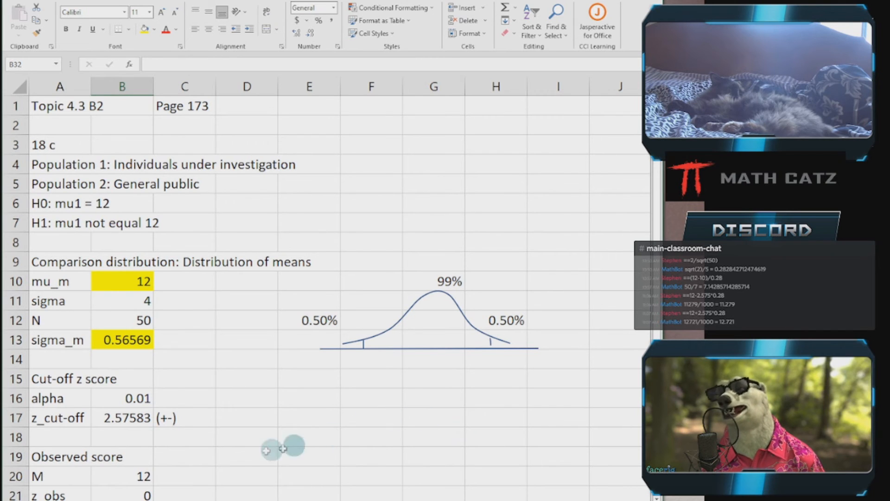
# Copy the 18 c worksheet to the end of the workbook and change the heading in A3 to "18 d"
pyautogui.click(56, 147)
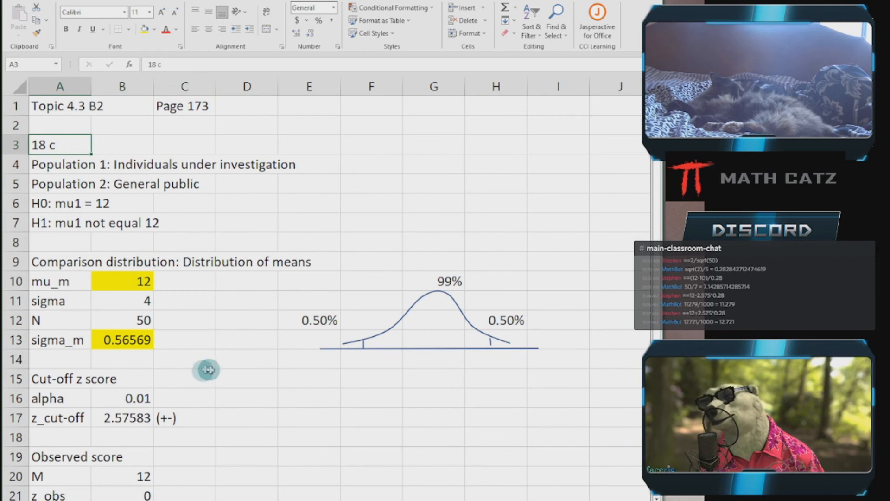
pyautogui.rightClick(73, 499)
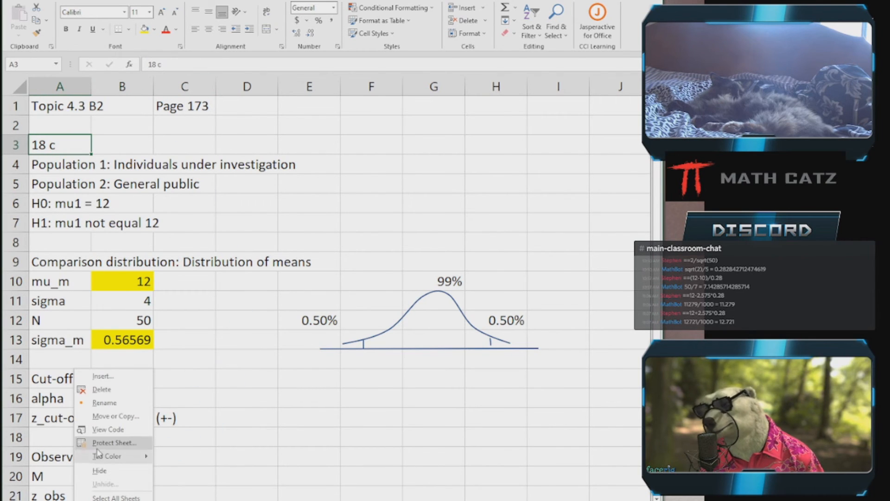
pyautogui.click(107, 416)
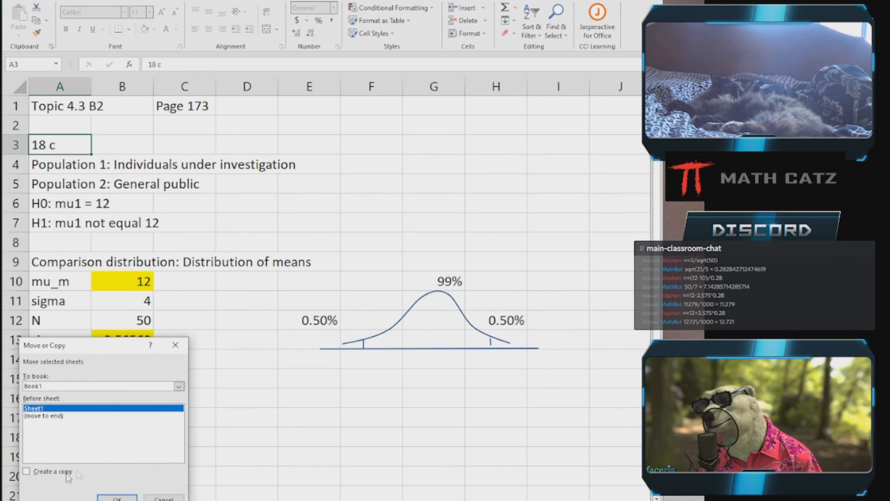
pyautogui.click(46, 416)
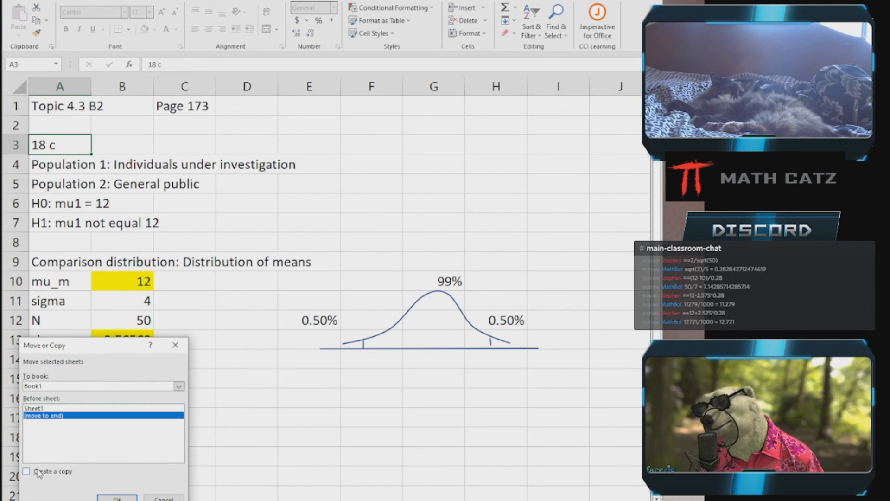
pyautogui.click(38, 472)
pyautogui.click(118, 498)
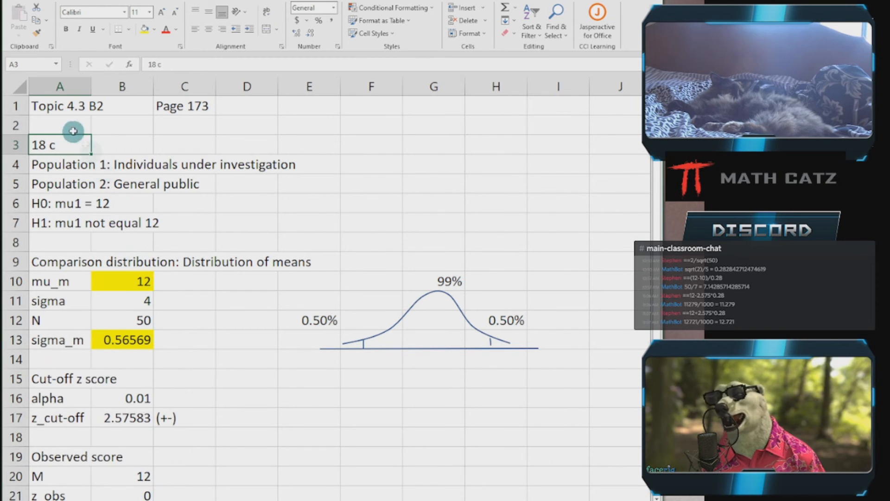
pyautogui.click(177, 62)
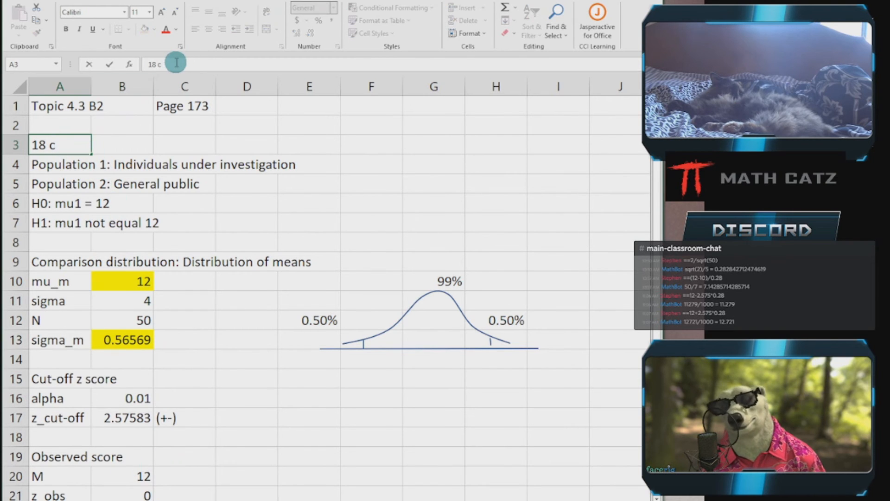
pyautogui.press('Return')
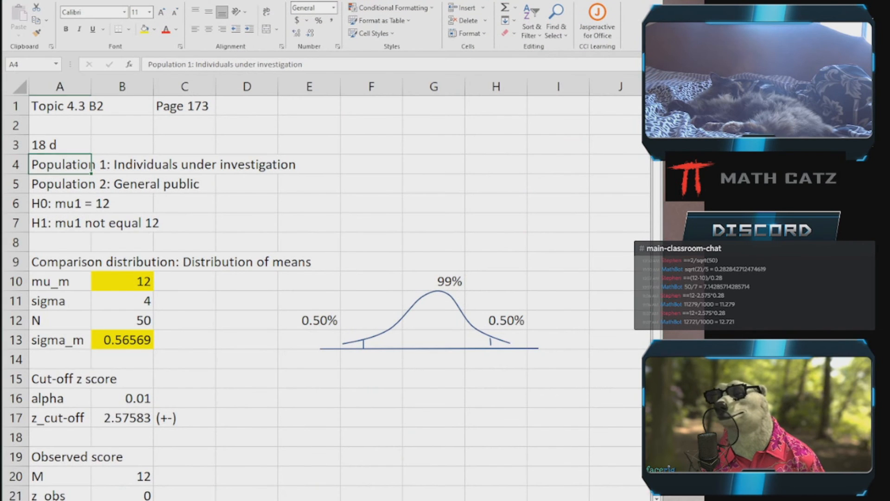
# Look up the population and sample values for study (d) of exercise 18 in the textbook PDF, and return to the worksheet
pyautogui.moveTo(77, 500)
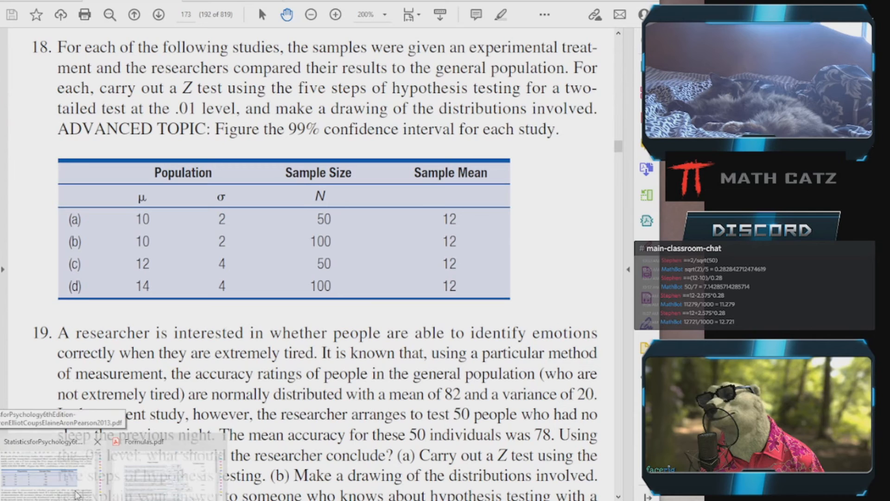
pyautogui.click(77, 495)
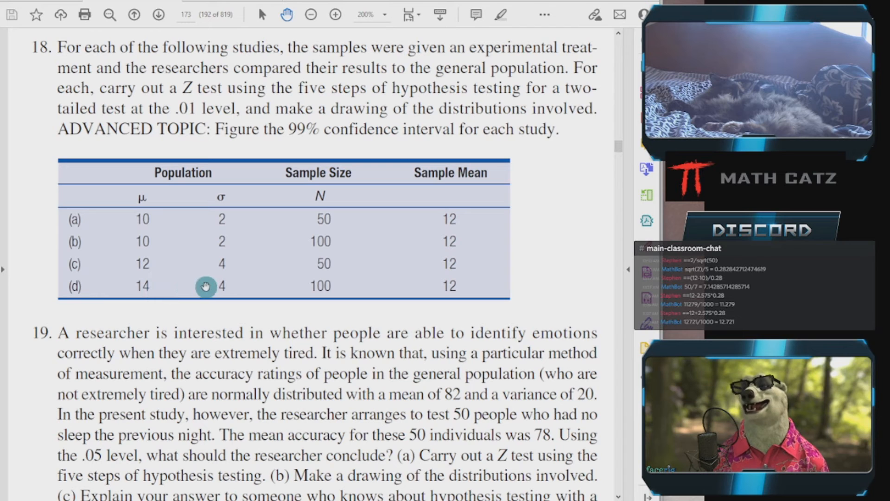
pyautogui.hotkey('alt', 'Tab')
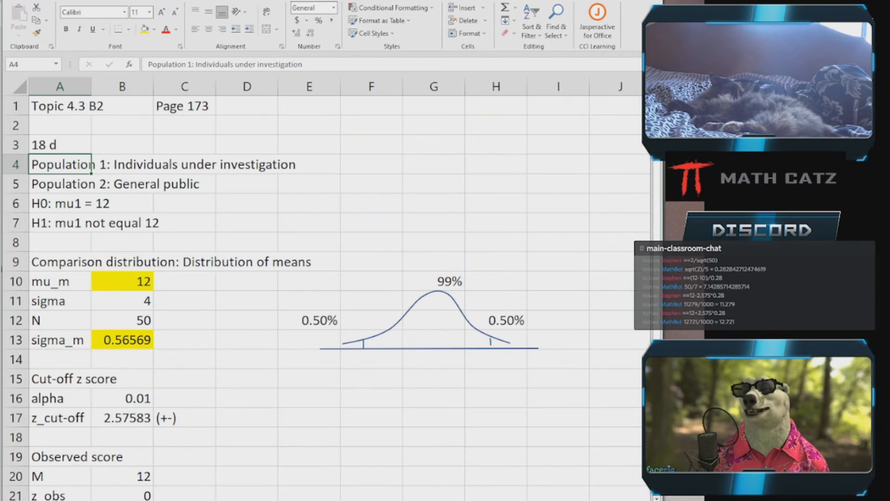
# Update the hypotheses to "H0: mu1 = 14" in A6 and "H1: mu1 not equal 14" in A7
pyautogui.click(57, 207)
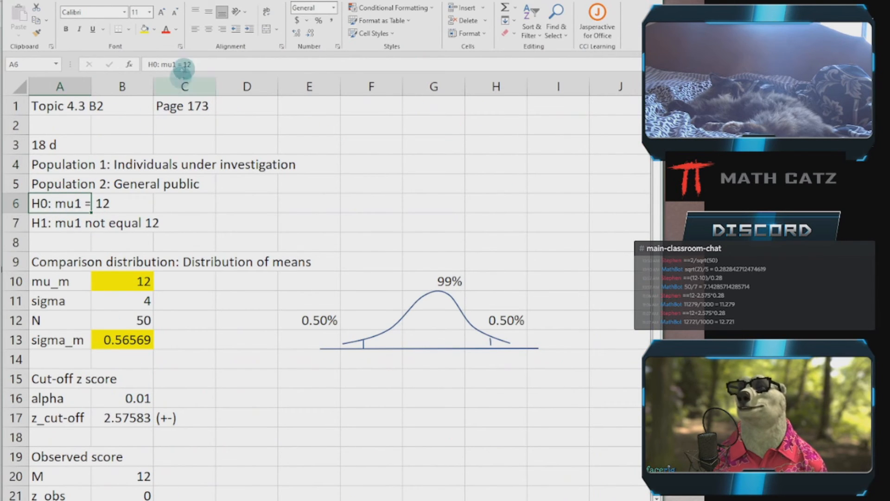
pyautogui.doubleClick(187, 64)
pyautogui.write('14')
pyautogui.click(66, 223)
pyautogui.doubleClick(217, 64)
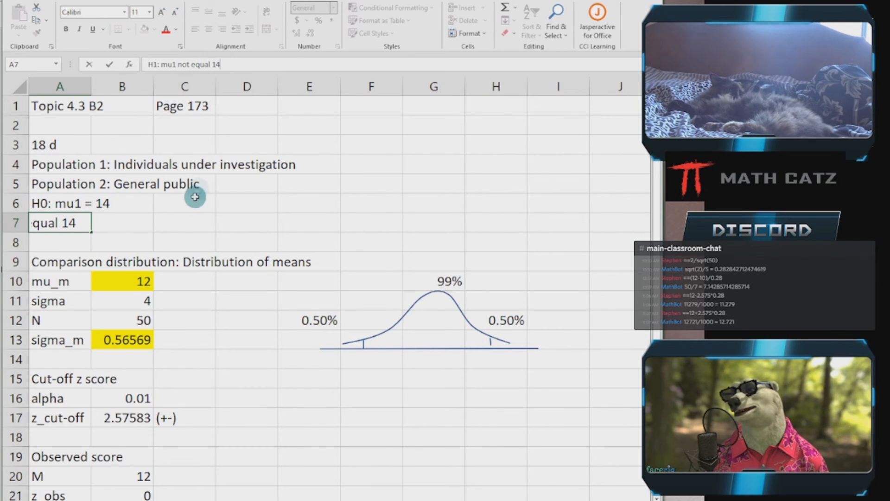
pyautogui.click(181, 223)
pyautogui.click(252, 219)
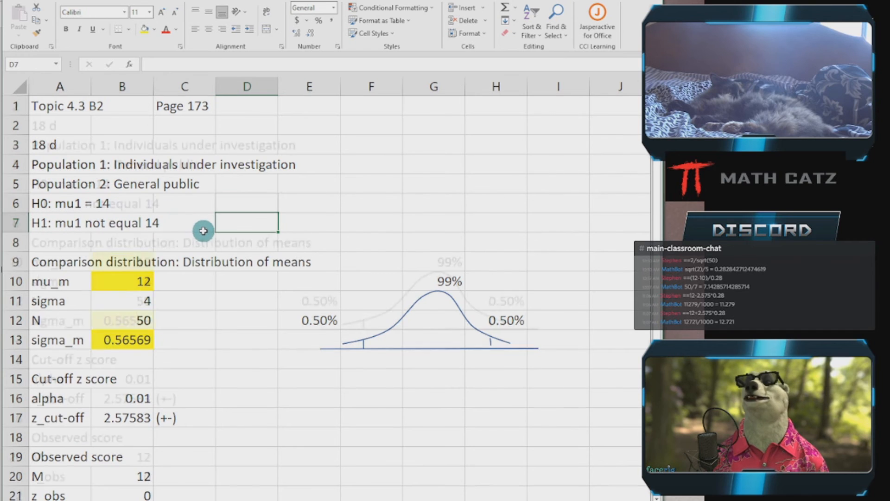
# Set mu_m in B10 to 14 and the sample size N in B12 to 100
pyautogui.scroll(-1, 143, 227)
pyautogui.click(143, 227)
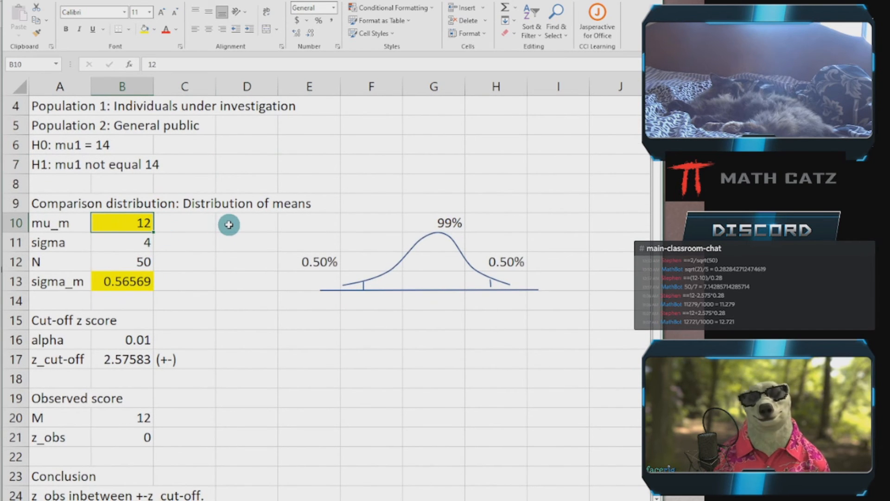
pyautogui.write('14')
pyautogui.press('Return')
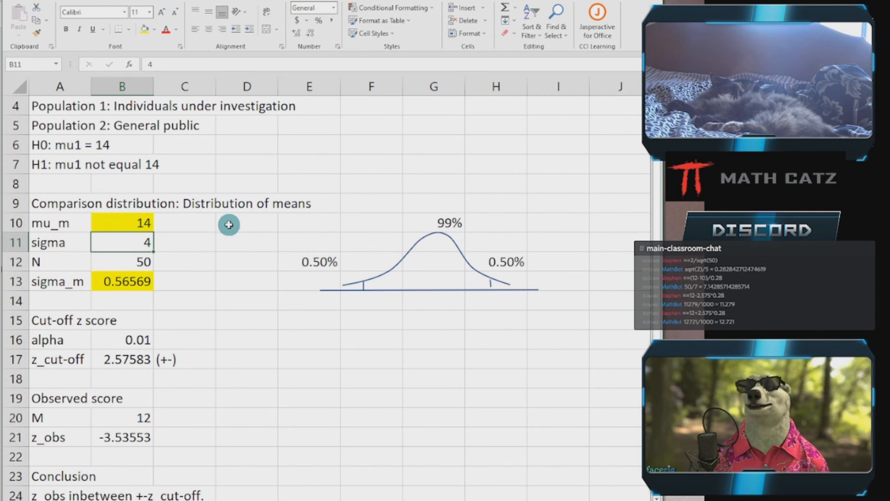
pyautogui.click(124, 259)
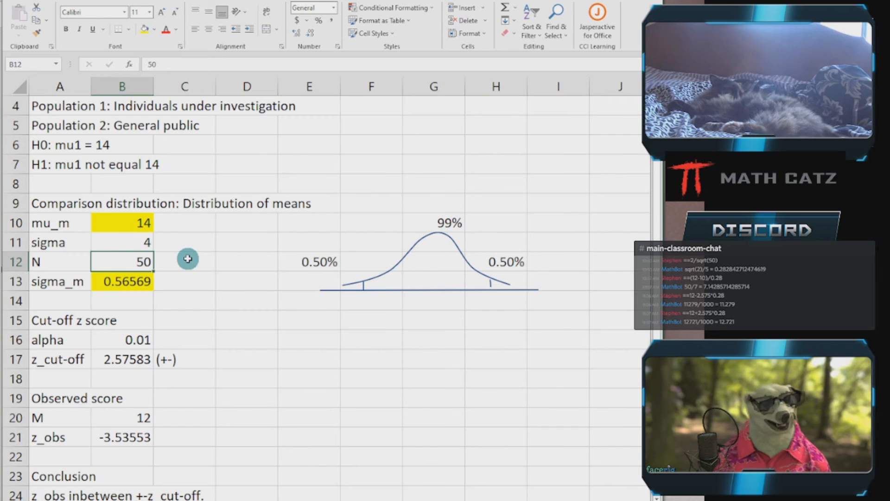
pyautogui.write('100')
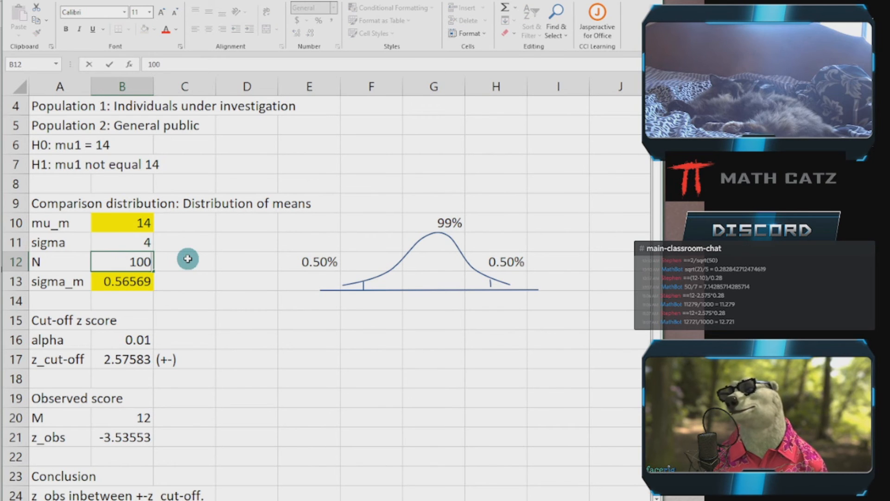
pyautogui.press('Return')
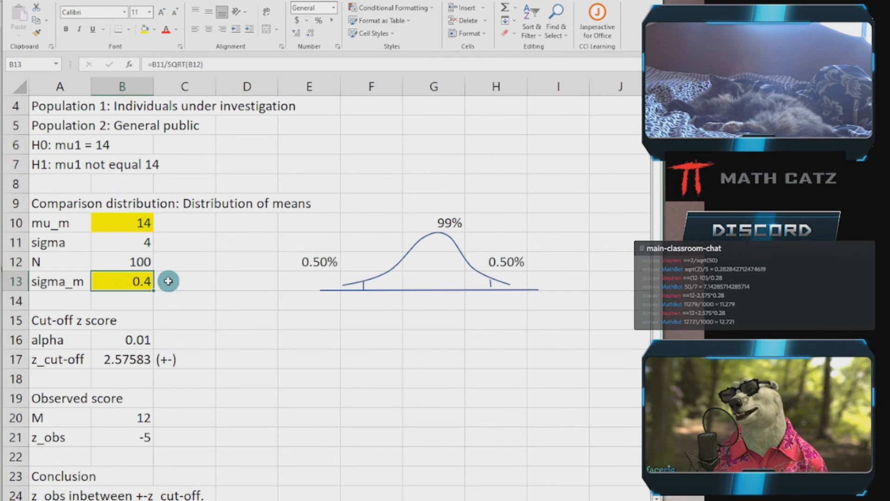
# Inspect the sigma_m formula in B13 and the cells it refers to without changing it
pyautogui.doubleClick(117, 285)
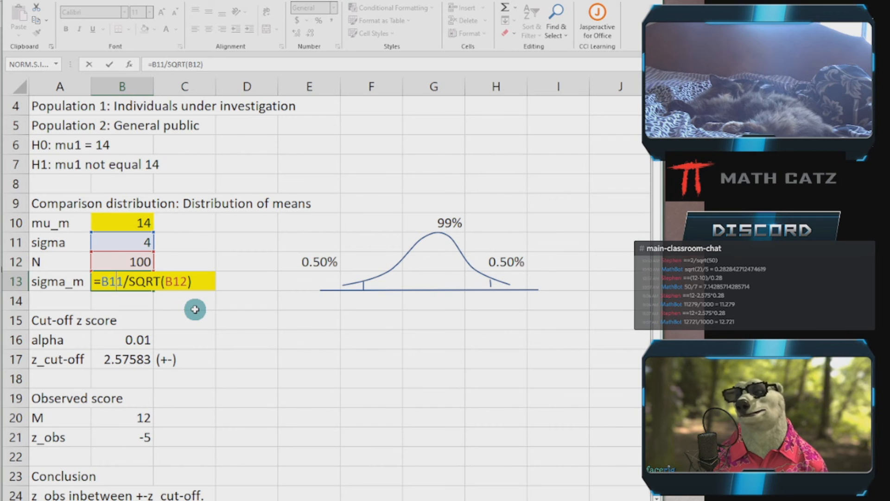
pyautogui.press('Escape')
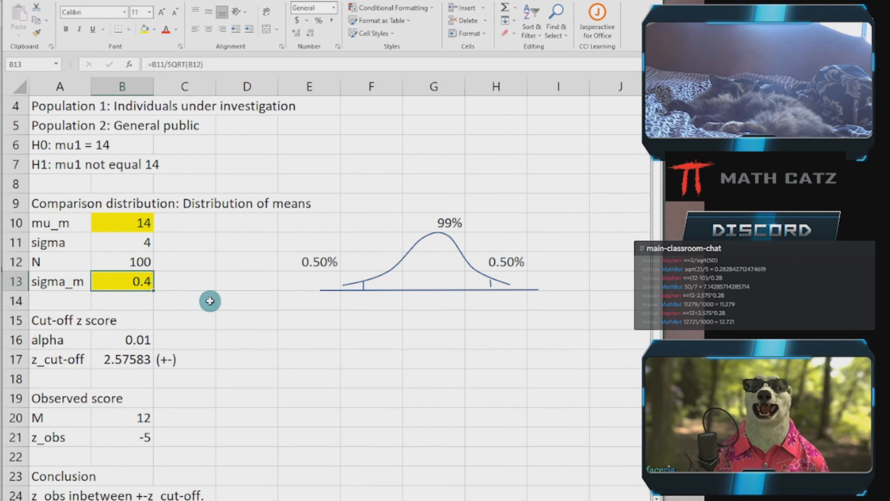
pyautogui.scroll(-1, 210, 301)
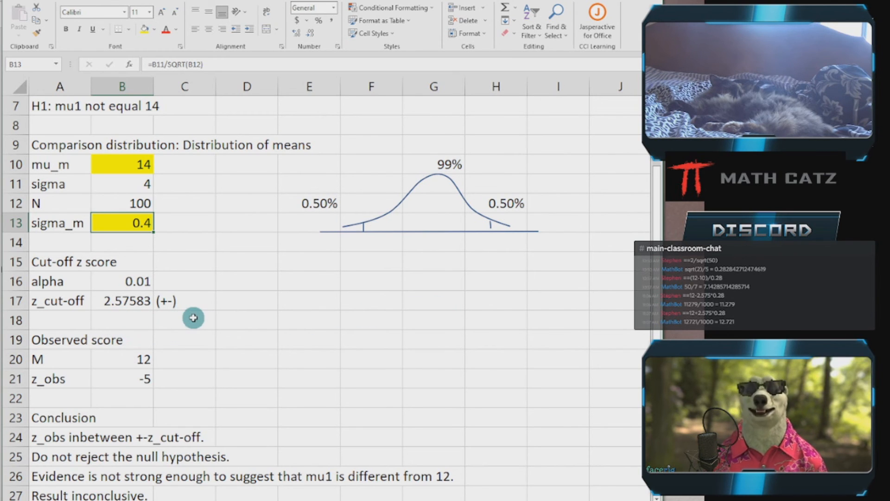
# Check the sample mean M in B20 against study (d) in the textbook PDF and inspect the z_obs formula in B21
pyautogui.scroll(-1, 194, 318)
pyautogui.click(116, 302)
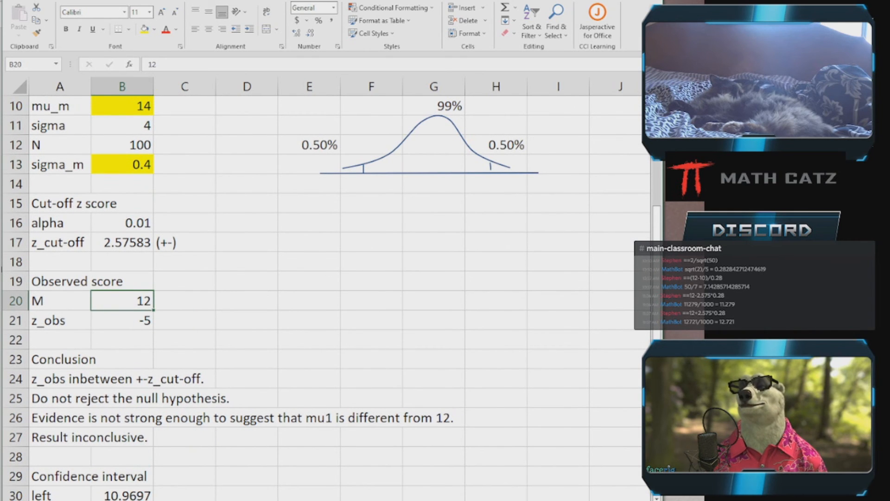
pyautogui.moveTo(160, 500)
pyautogui.moveTo(107, 500)
pyautogui.click(80, 482)
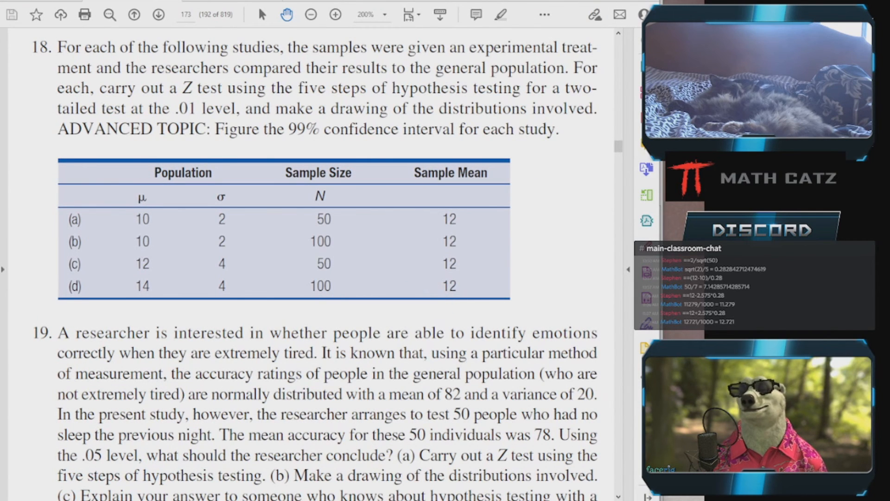
pyautogui.click(160, 500)
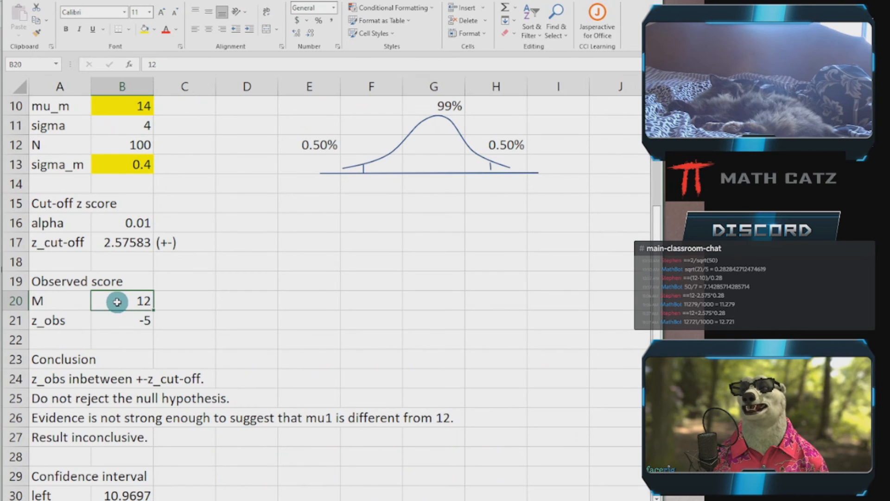
pyautogui.doubleClick(116, 319)
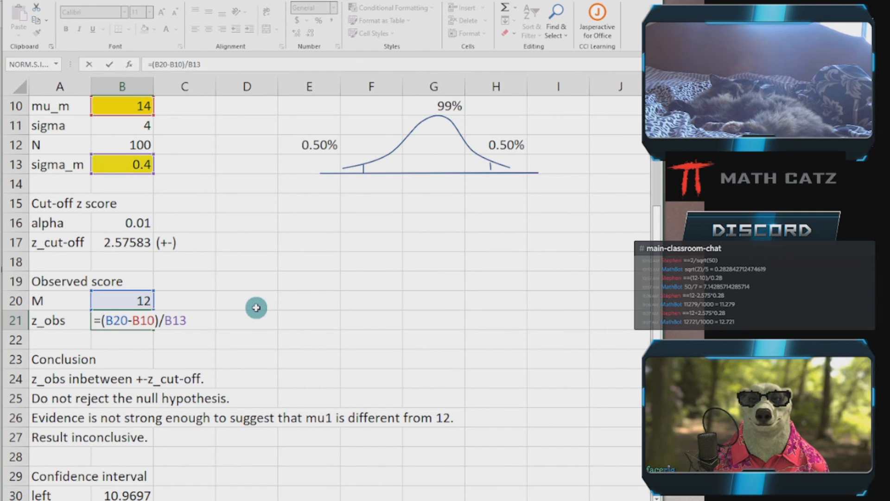
pyautogui.hotkey('ctrl', 'Return')
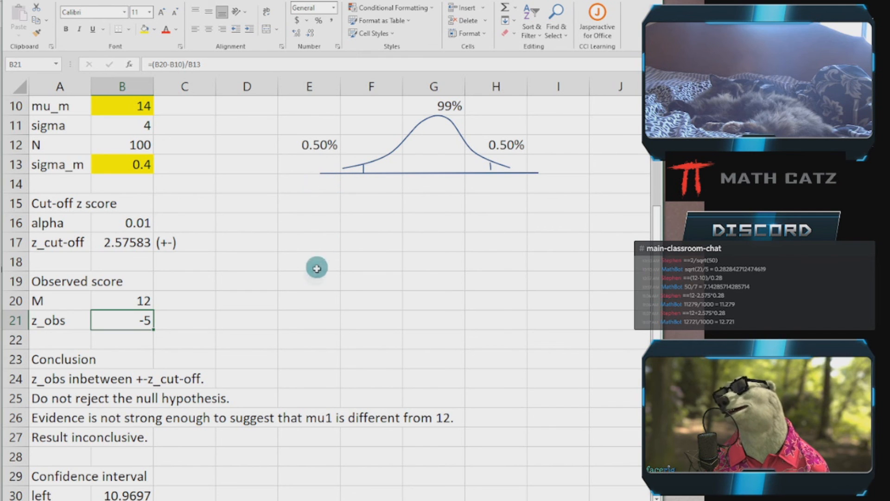
# Change the first conclusion line in A24 to "z_obs less than -z_cut-off."
pyautogui.scroll(-1, 319, 267)
pyautogui.click(47, 320)
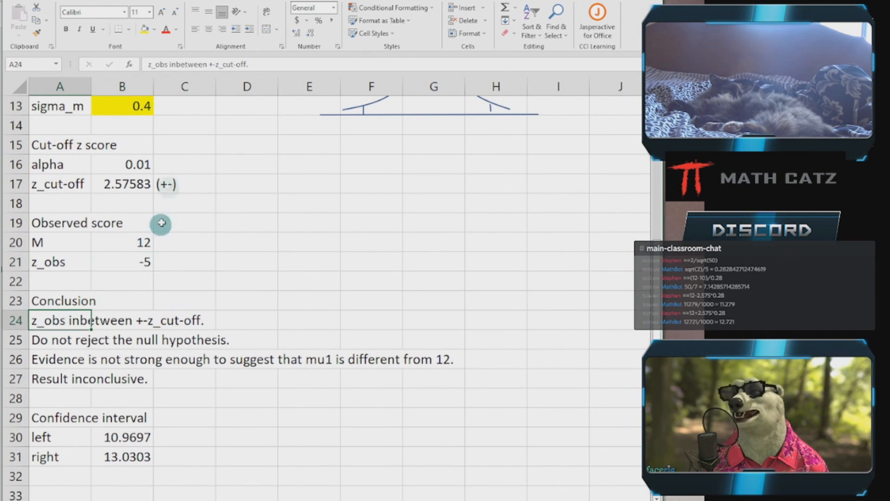
pyautogui.moveTo(169, 64); pyautogui.dragTo(212, 65)
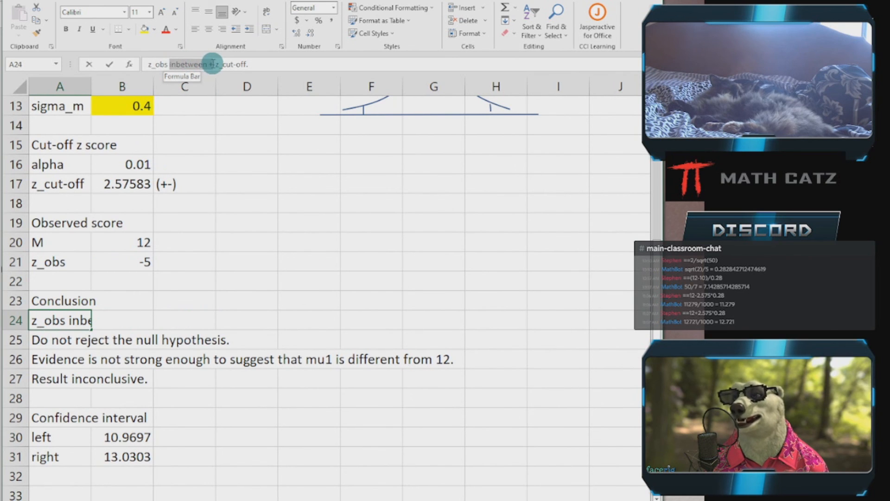
pyautogui.write('less than')
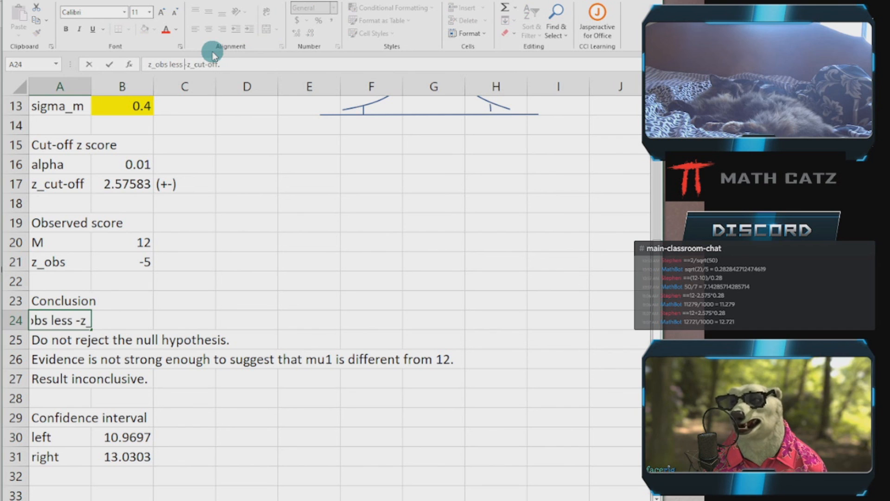
pyautogui.press('Return')
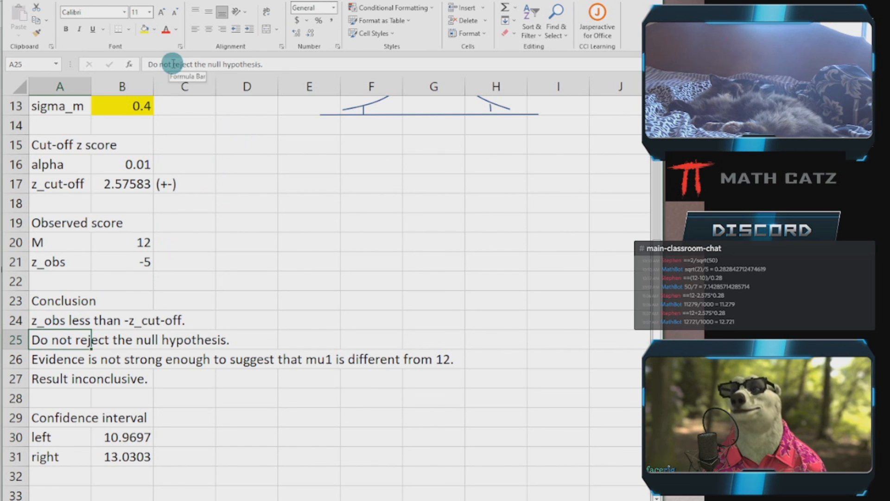
# Remove "not" from the decision in A25 so it reads "Do reject the null hypothesis."
pyautogui.click(172, 65)
pyautogui.doubleClick(159, 64)
pyautogui.press('Delete')
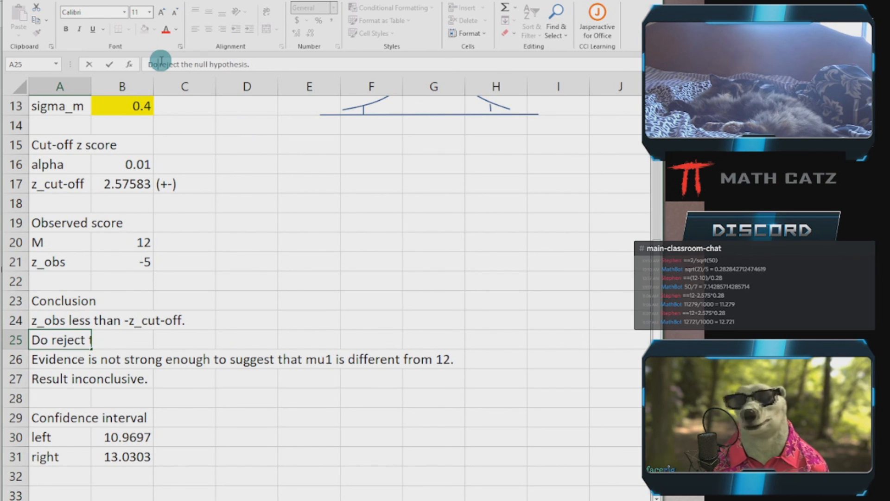
pyautogui.press('Return')
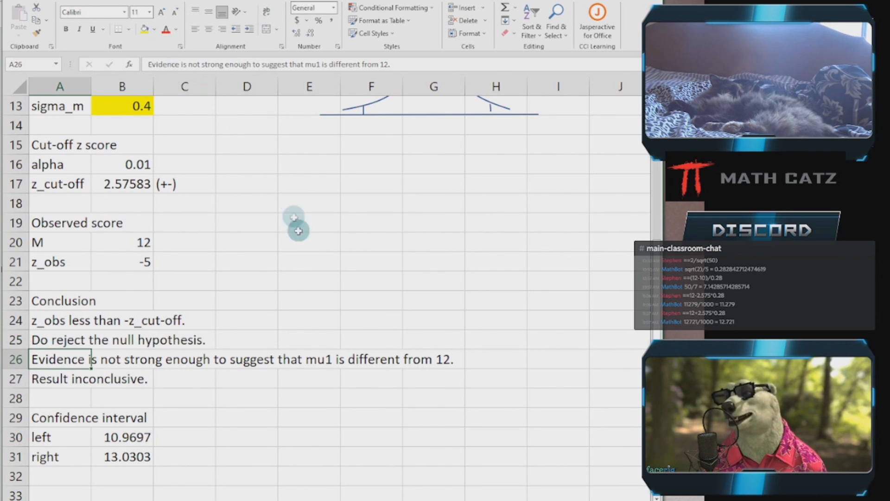
# Remove "not" from the evidence sentence in A26 so it begins "Evidence is strong enough to suggest"
pyautogui.click(188, 64)
pyautogui.doubleClick(200, 62)
pyautogui.press('Delete')
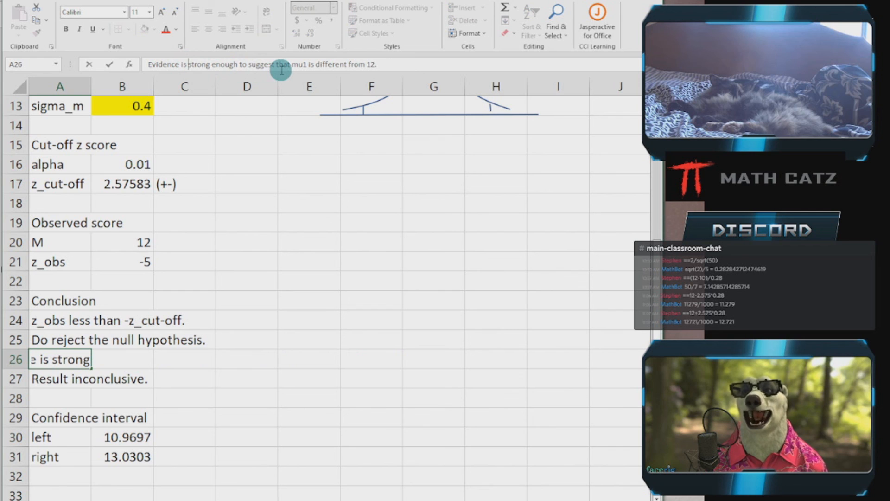
pyautogui.press('Return')
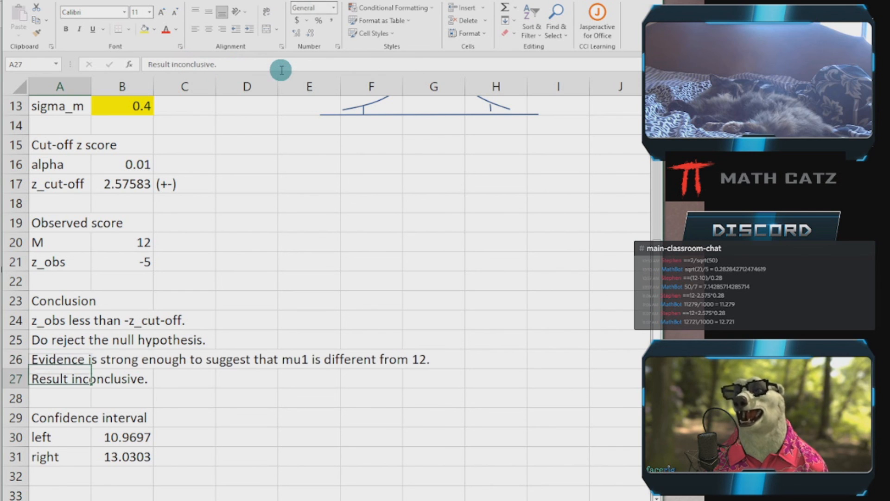
# Change the mean in the A26 evidence sentence to 14 so it ends "mu1 is different from 14."
pyautogui.click(72, 364)
pyautogui.click(372, 63)
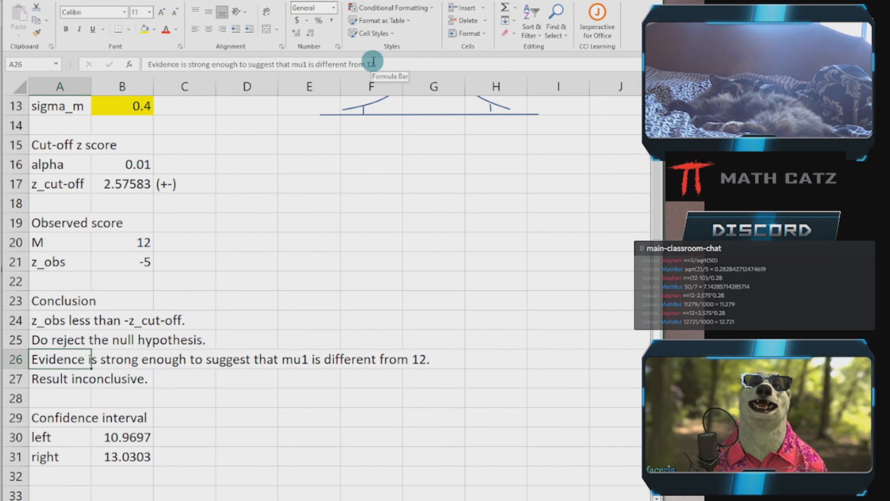
pyautogui.moveTo(371, 63); pyautogui.dragTo(392, 64)
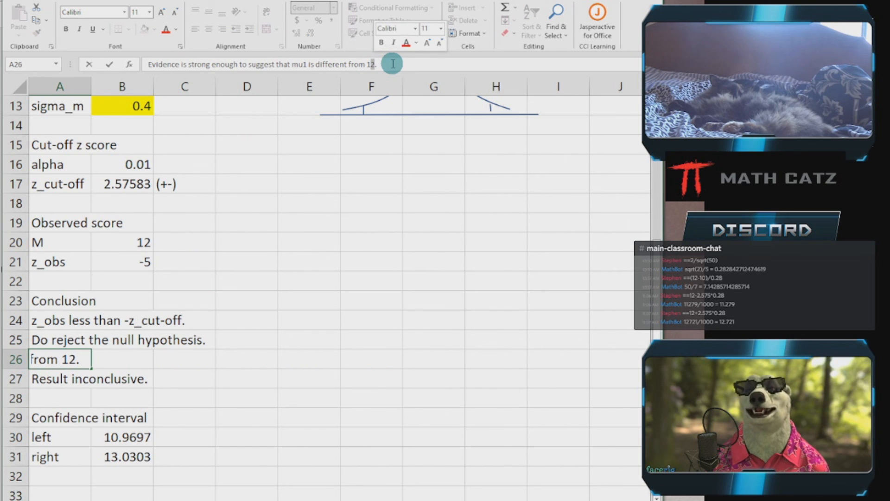
pyautogui.write('4')
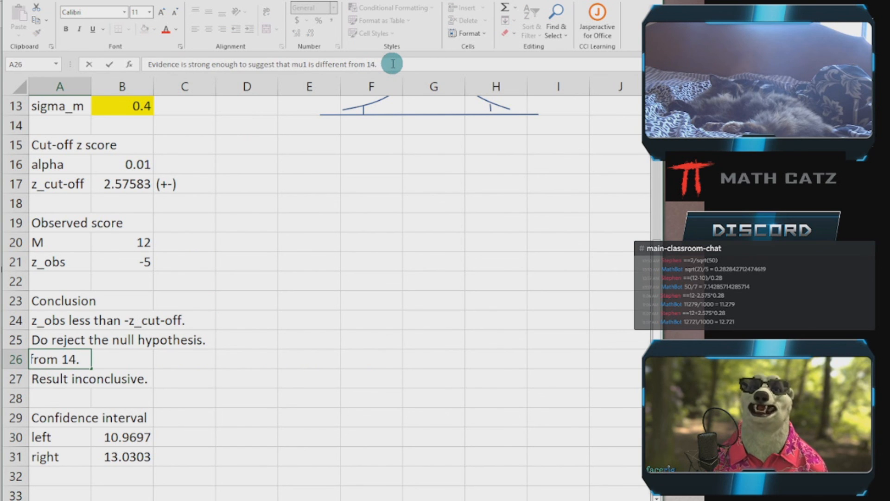
pyautogui.press('Return')
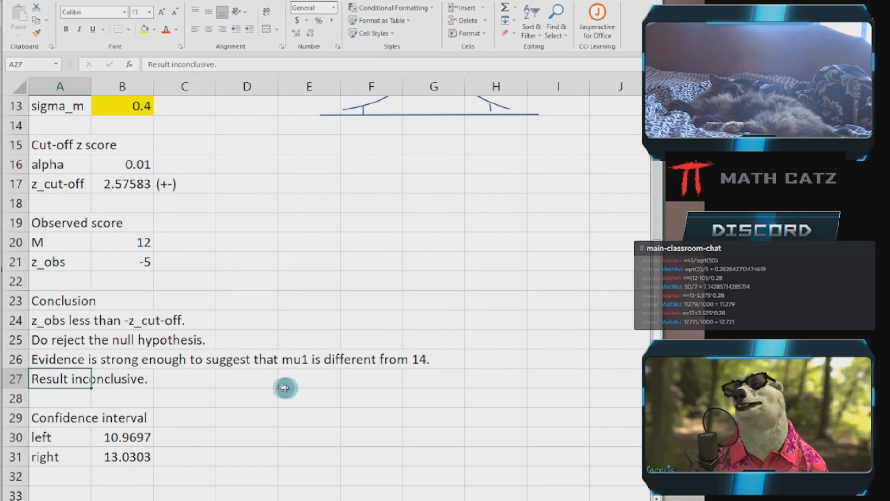
# Inspect the formula for the confidence interval's left limit in B30 and the cells it references
pyautogui.scroll(4, 274, 388)
pyautogui.scroll(-2, 272, 390)
pyautogui.scroll(-2, 271, 391)
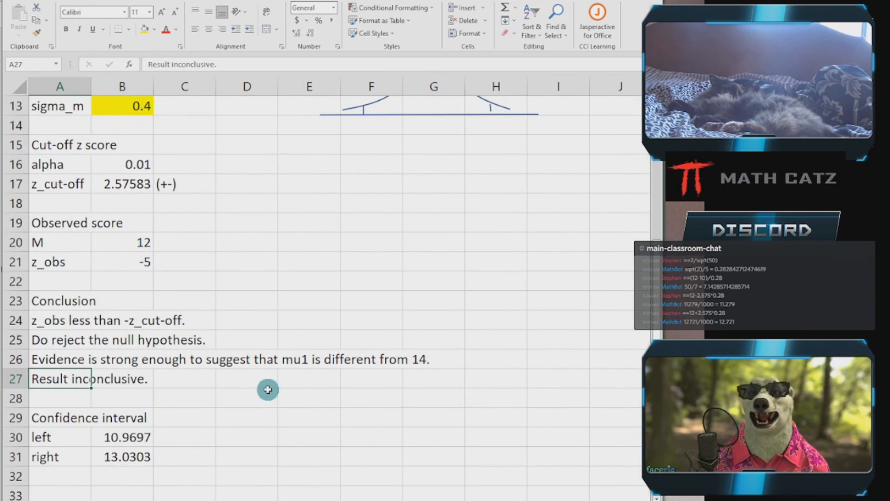
pyautogui.scroll(-2, 269, 390)
pyautogui.scroll(2, 268, 390)
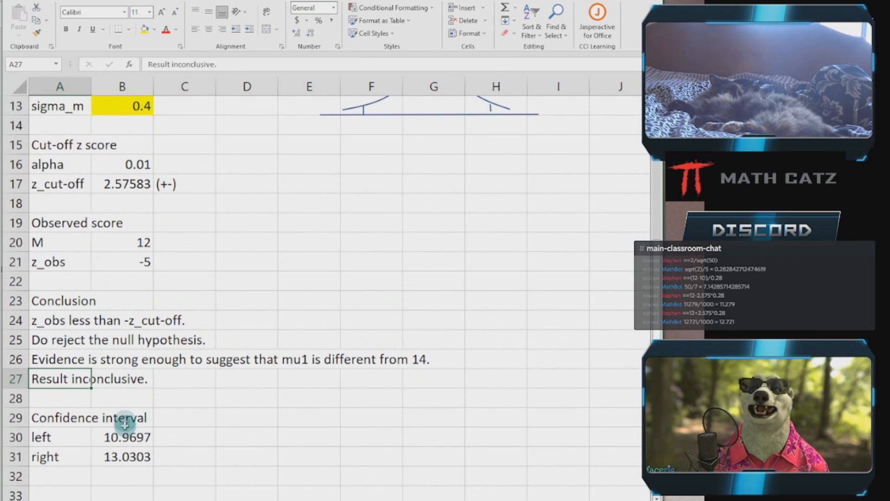
pyautogui.doubleClick(121, 436)
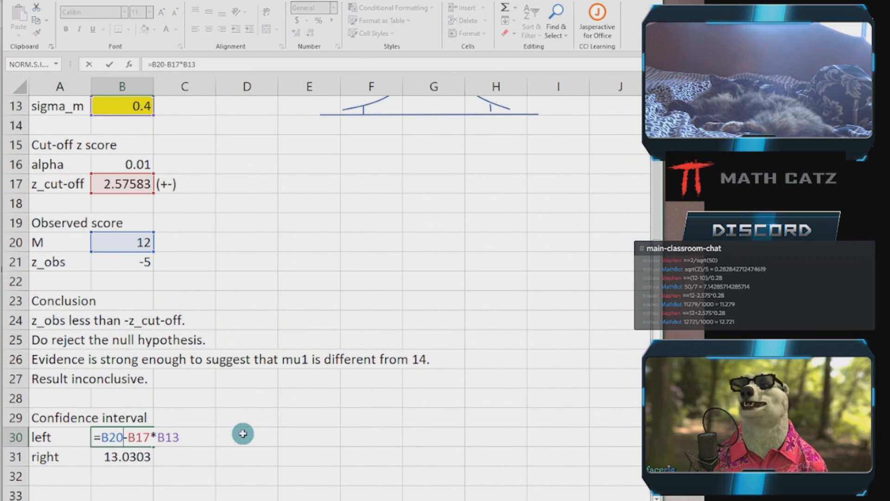
pyautogui.scroll(1, 243, 434)
pyautogui.scroll(-1, 243, 434)
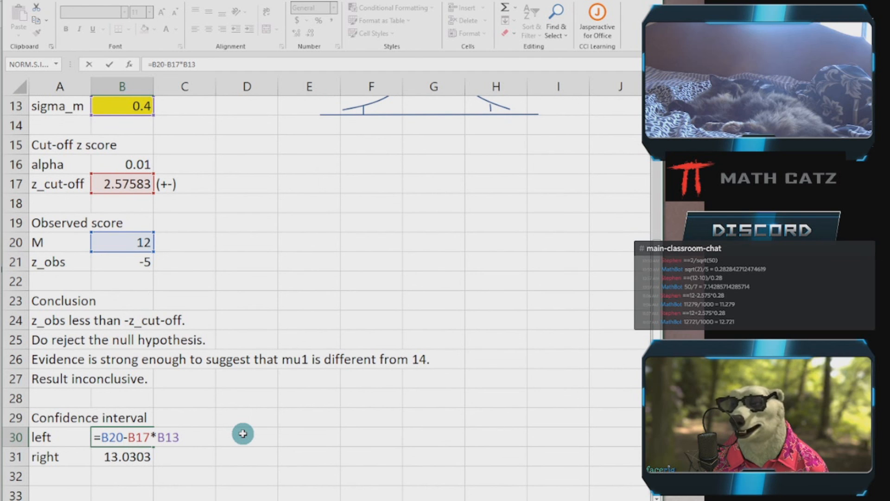
pyautogui.scroll(2, 243, 434)
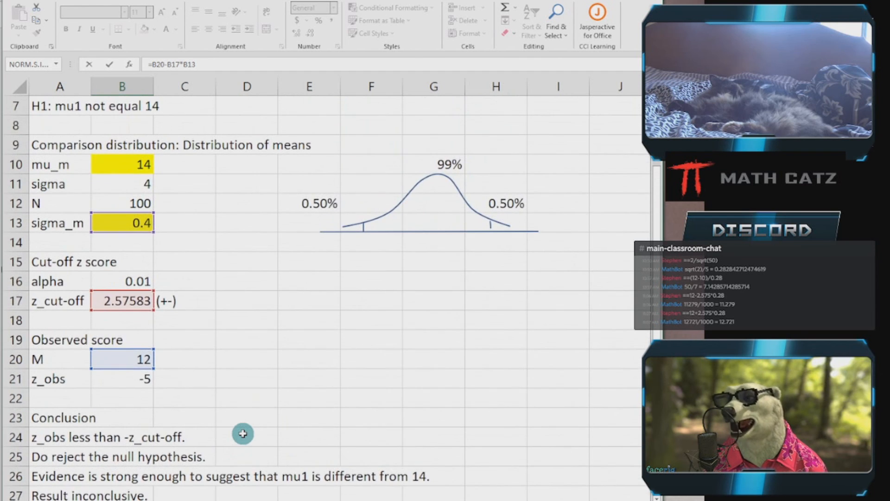
pyautogui.scroll(-2, 243, 433)
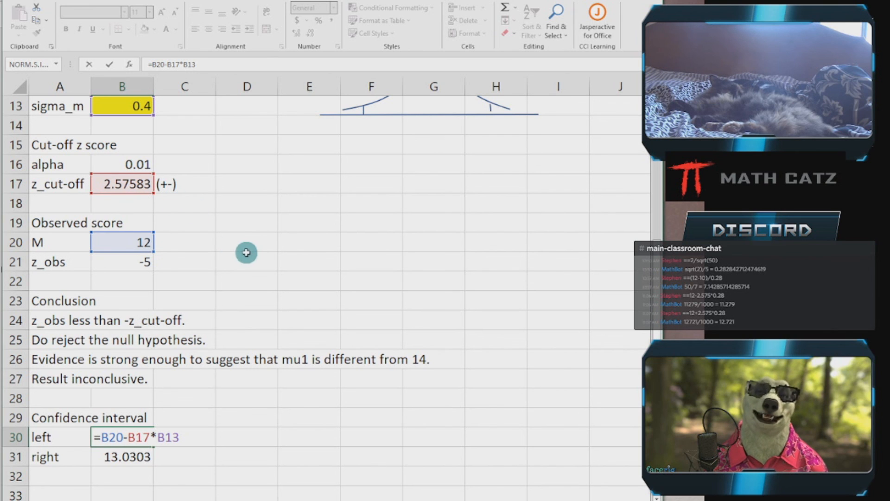
pyautogui.hotkey('ctrl', 'Return')
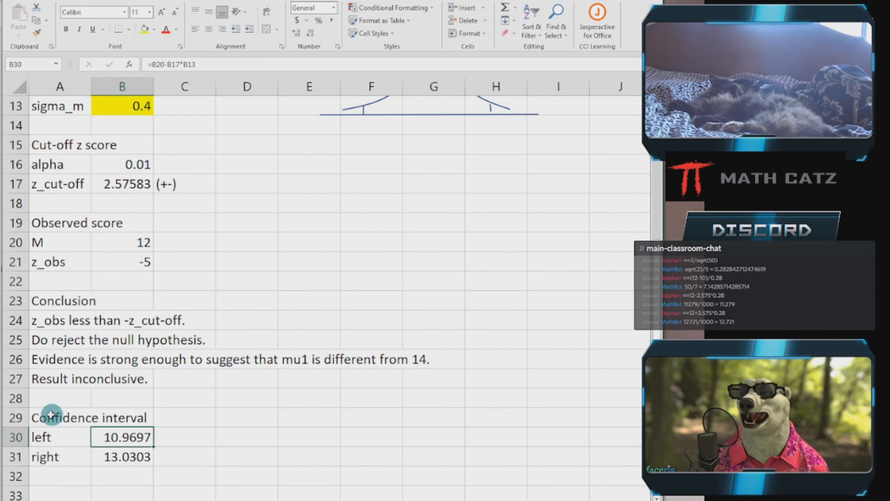
# Add the confidence level to the heading in A29 so it reads "99% Confidence interval"
pyautogui.click(49, 416)
pyautogui.click(149, 64)
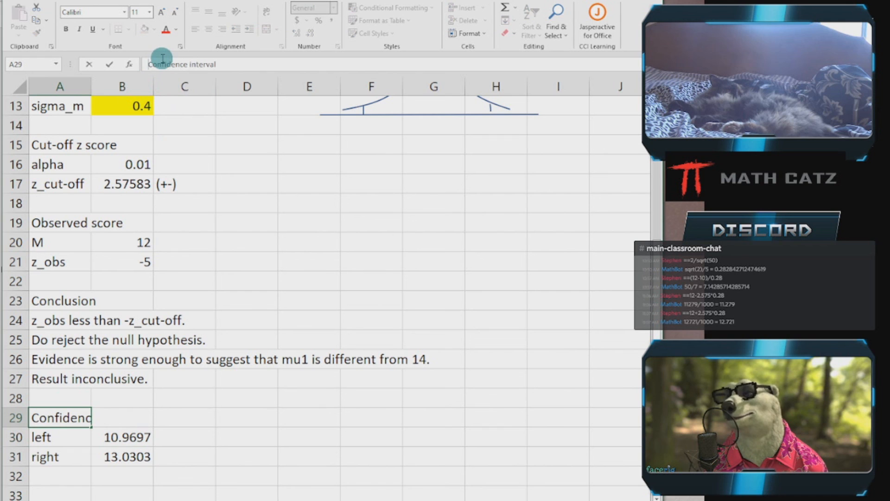
pyautogui.write('99%')
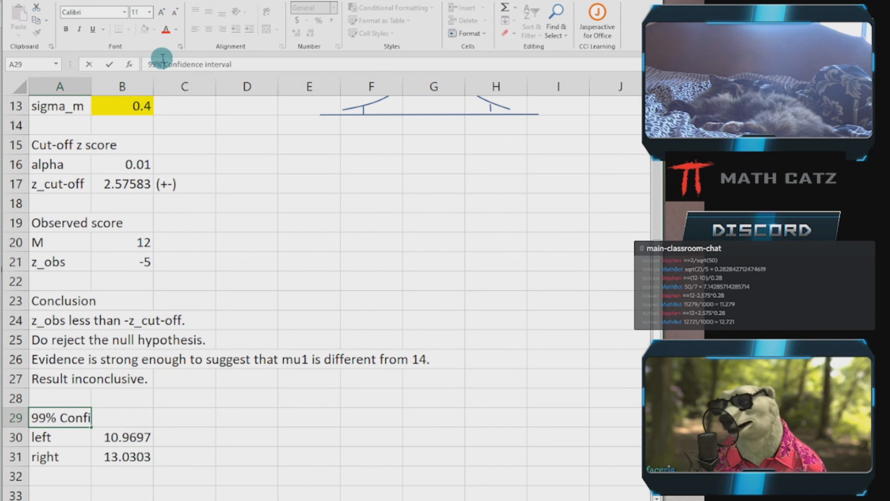
pyautogui.press('Return')
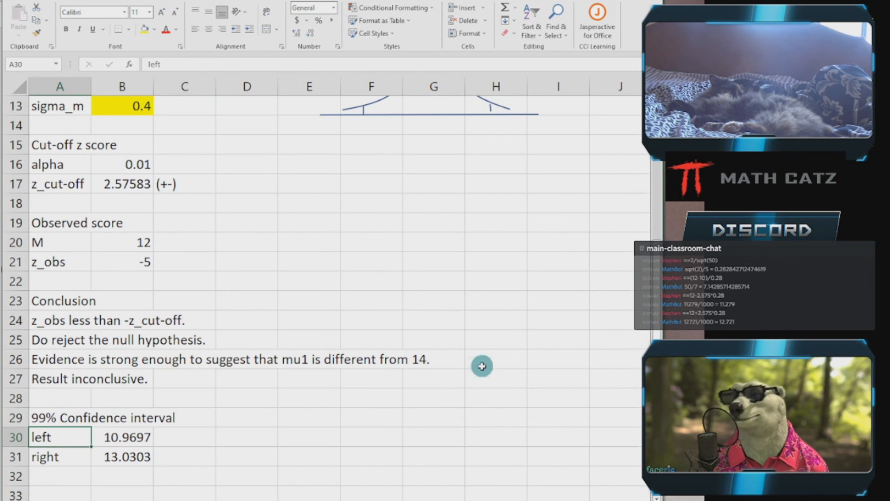
# Review the interval limits in B30:B31 against the sample mean M in B20 and the hypotheses at the start of the sheet
pyautogui.scroll(-1, 481, 368)
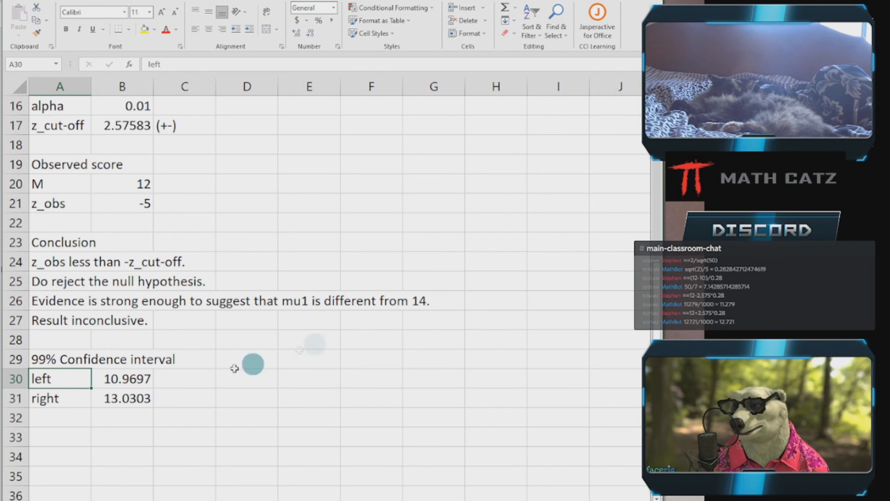
pyautogui.moveTo(108, 381); pyautogui.dragTo(108, 398)
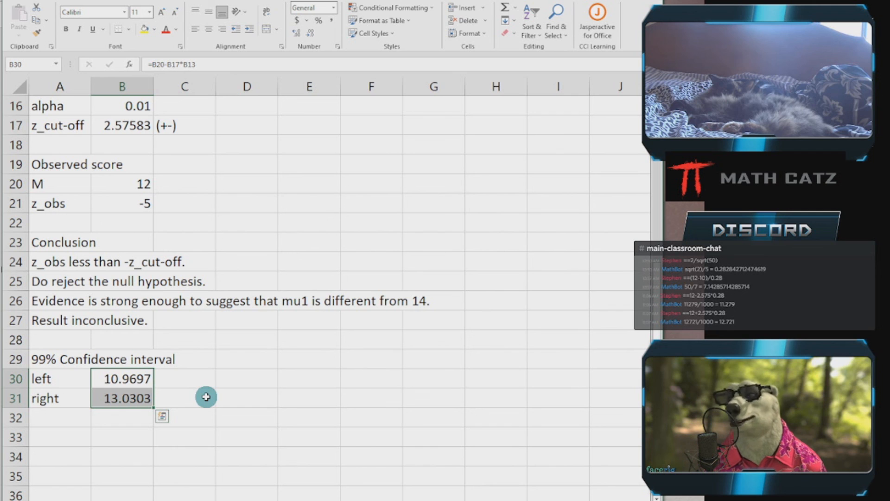
pyautogui.click(121, 180)
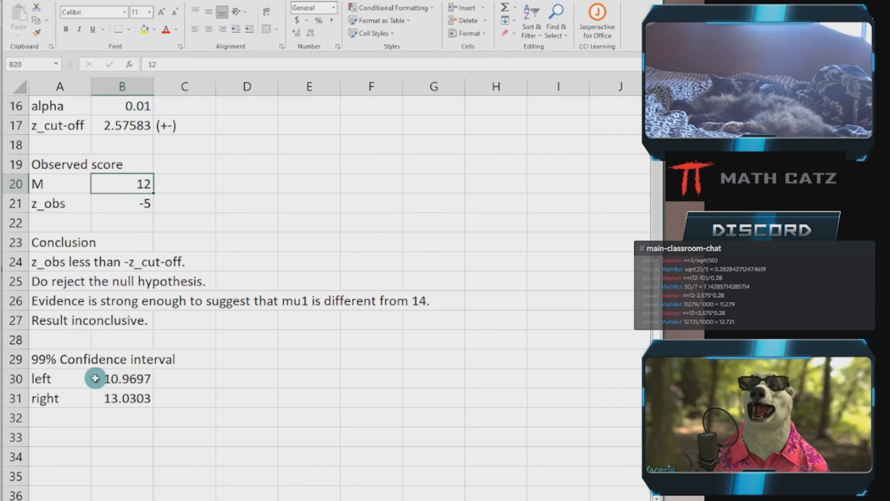
pyautogui.moveTo(94, 379); pyautogui.dragTo(95, 397)
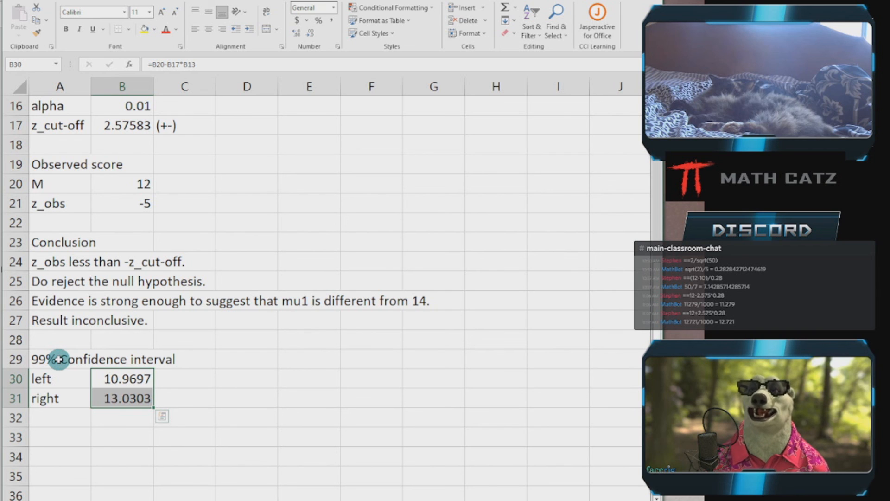
pyautogui.click(399, 397)
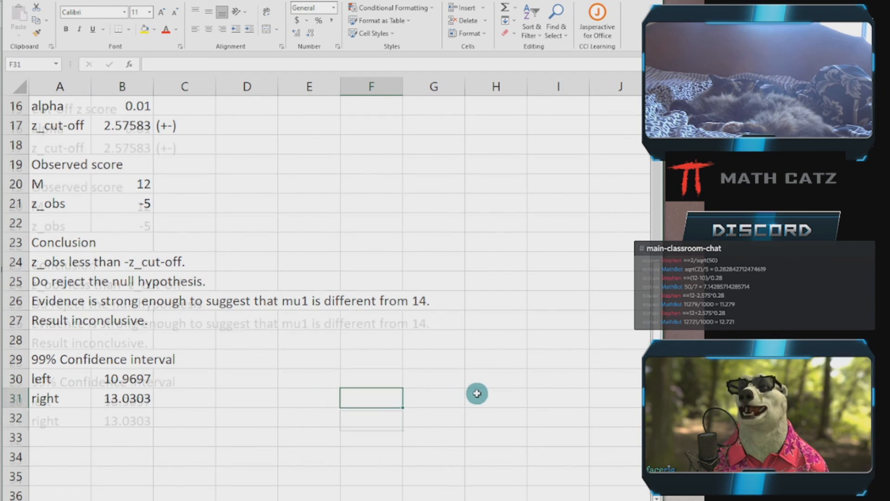
pyautogui.scroll(5, 476, 393)
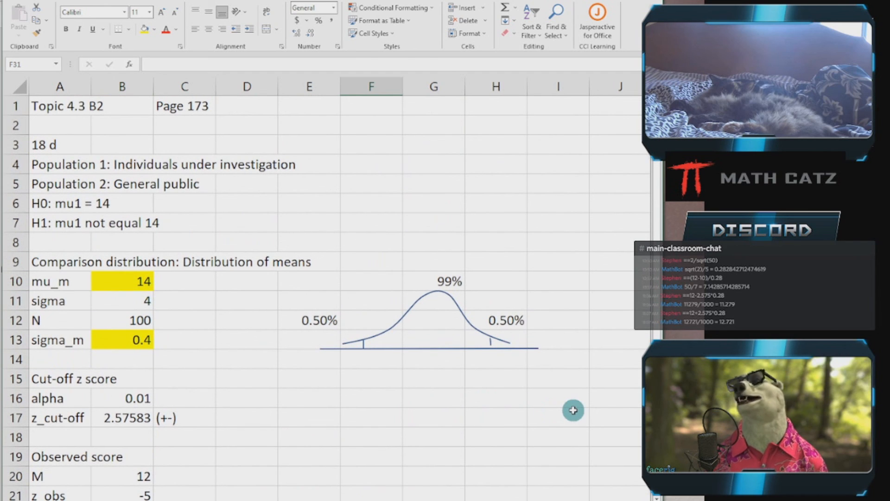